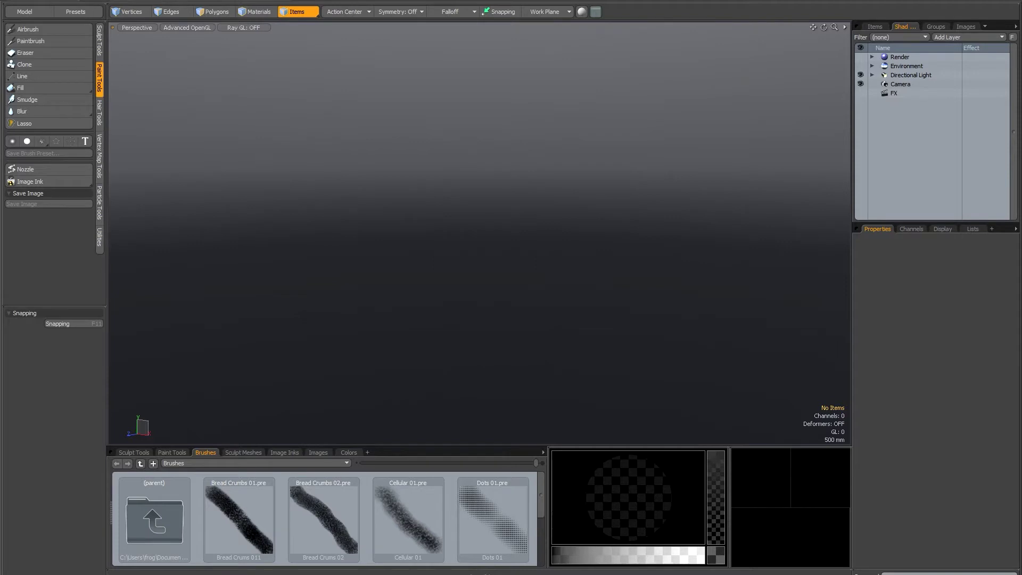
Step: Open Preferences on the Images & Painting defaults, then switch to the Display > OpenGL page
left_click(266, 1)
left_click(287, 270)
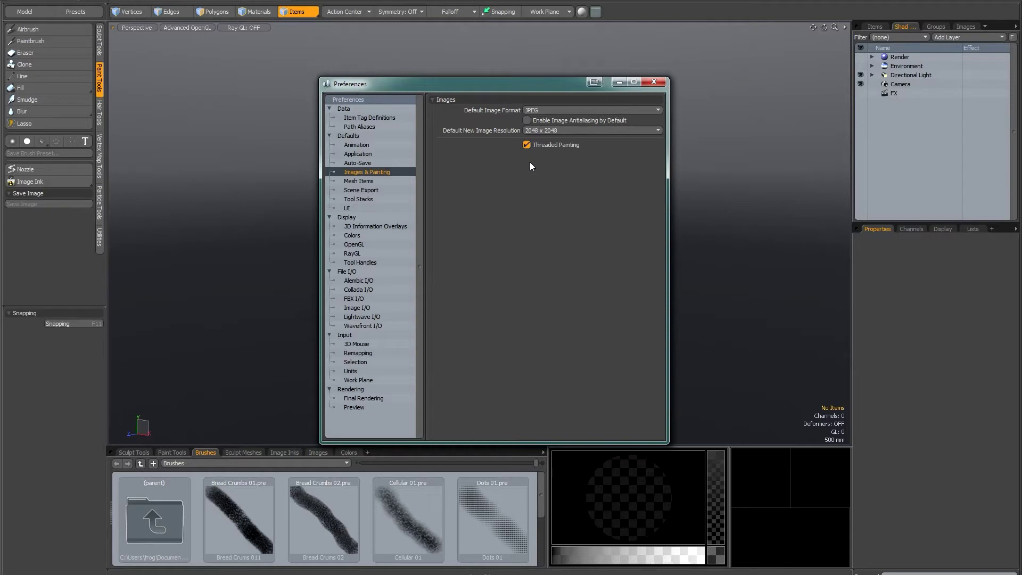
left_click(353, 244)
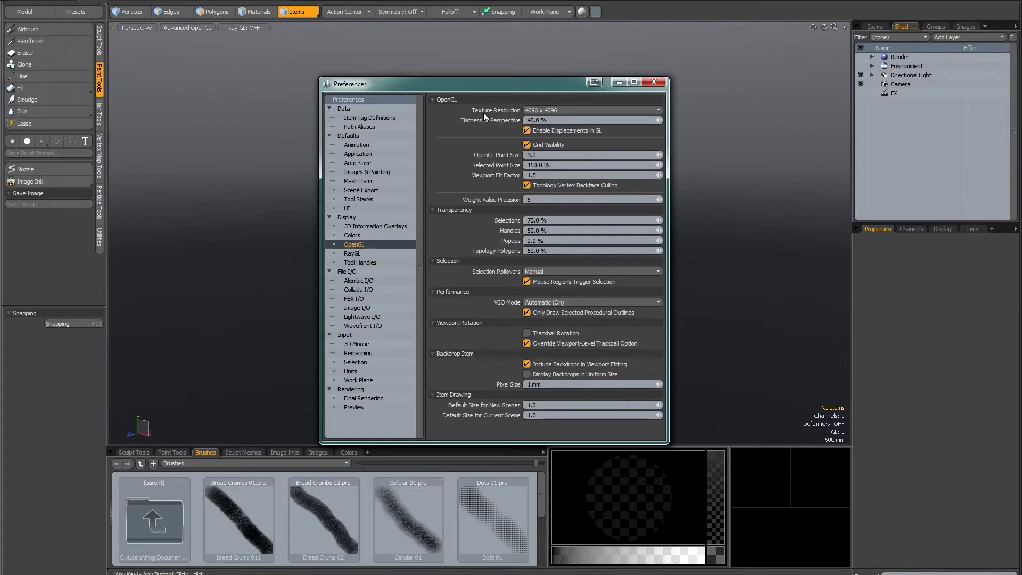
Step: Set OpenGL Texture Resolution to 64 x 64, restore it to 4096 x 4096, and close Preferences
left_click(575, 110)
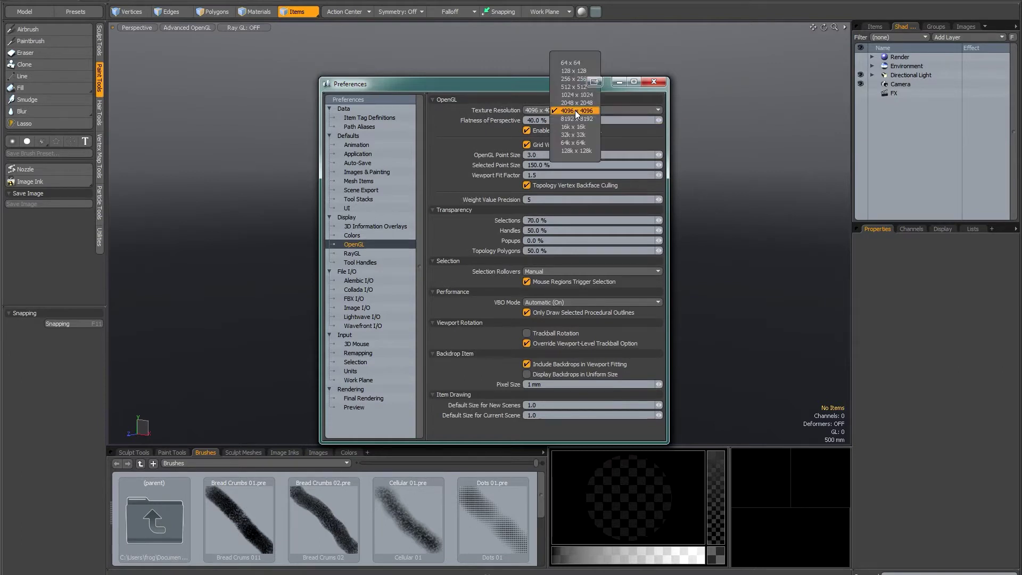
left_click(579, 63)
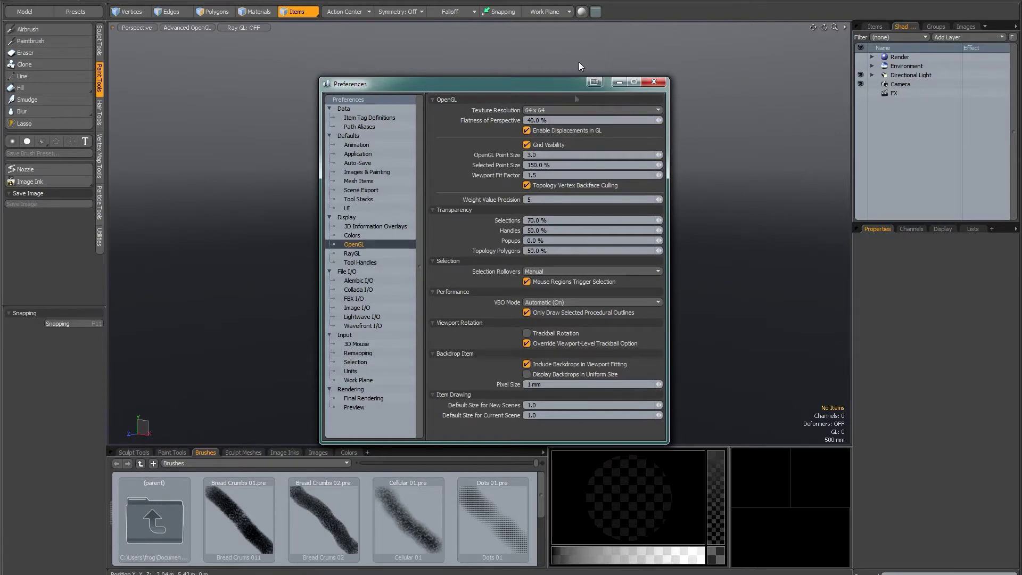
left_click(584, 111)
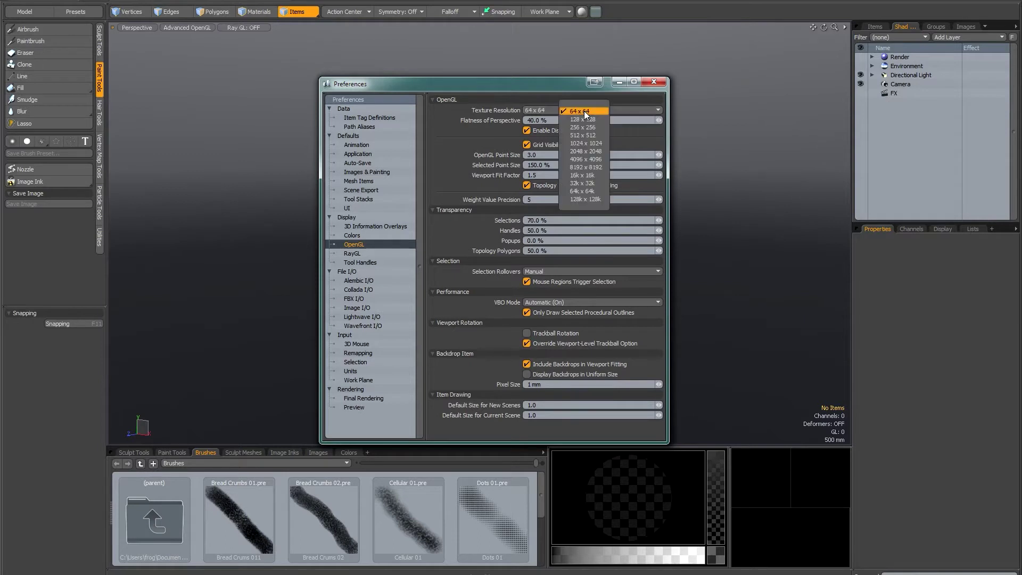
left_click(583, 159)
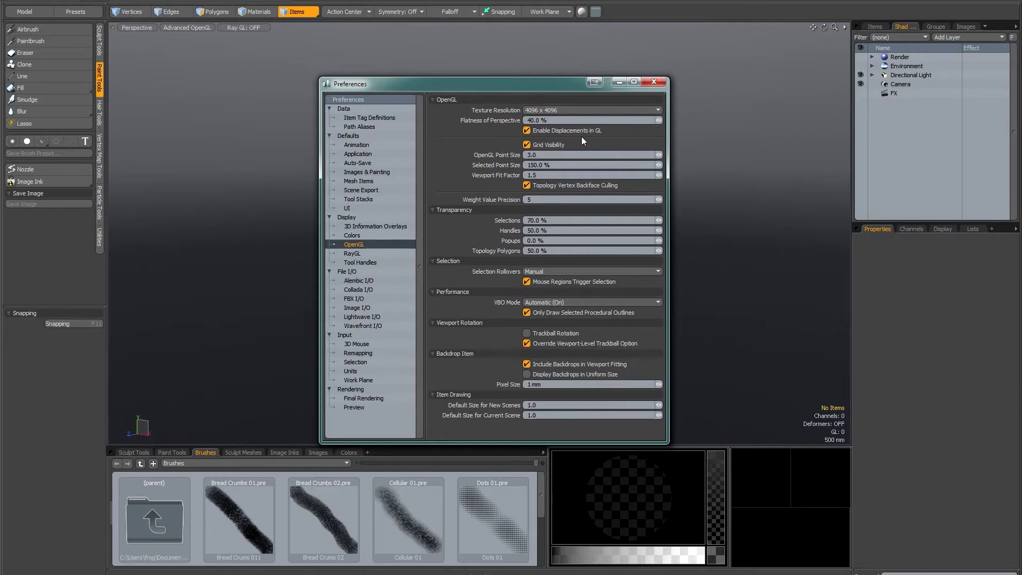
left_click(651, 82)
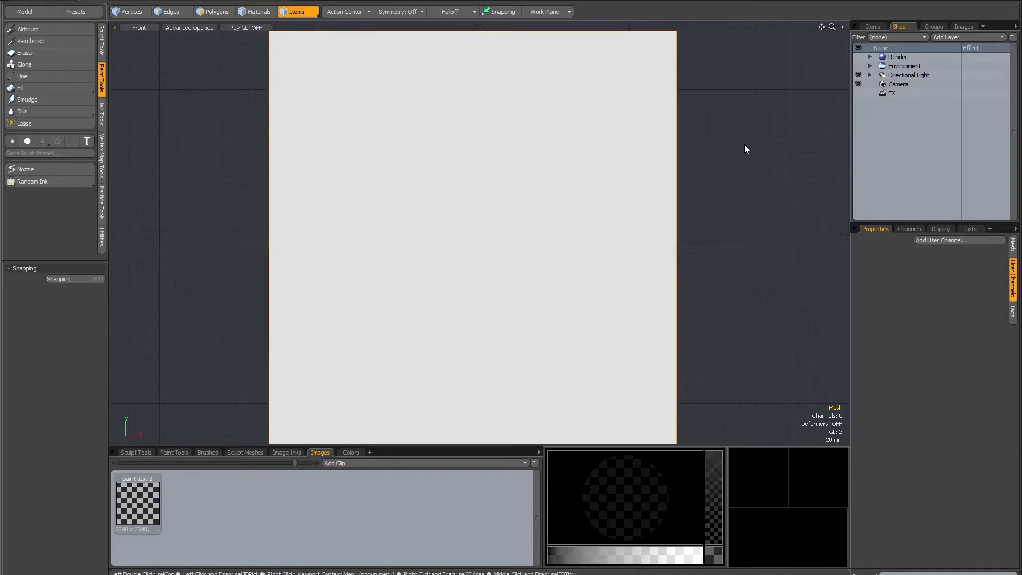
Step: Select the 'paint test 2' image layer through the plane's Shaders context menu
right_click(538, 124)
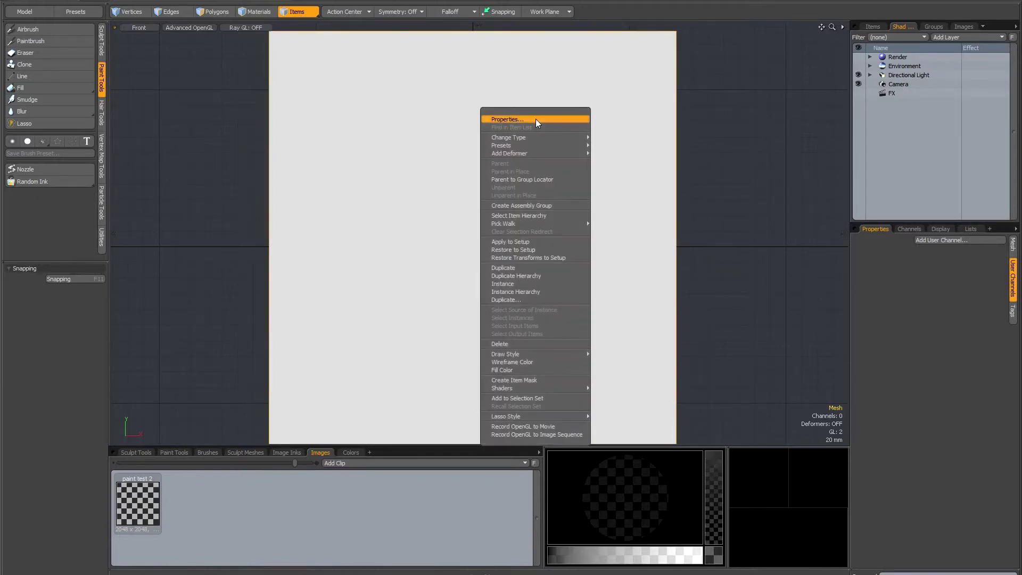
mouse_move(530, 392)
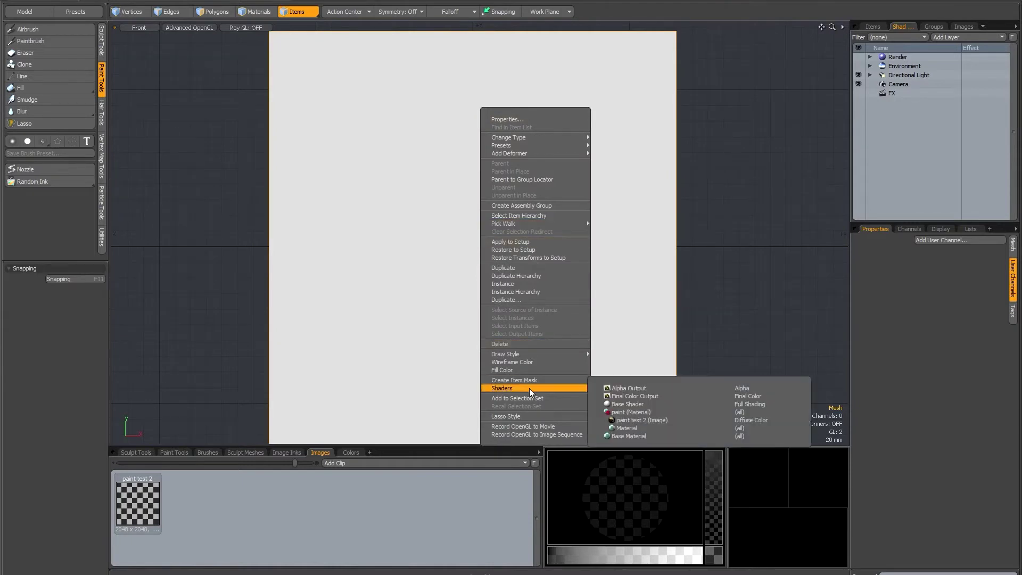
left_click(636, 421)
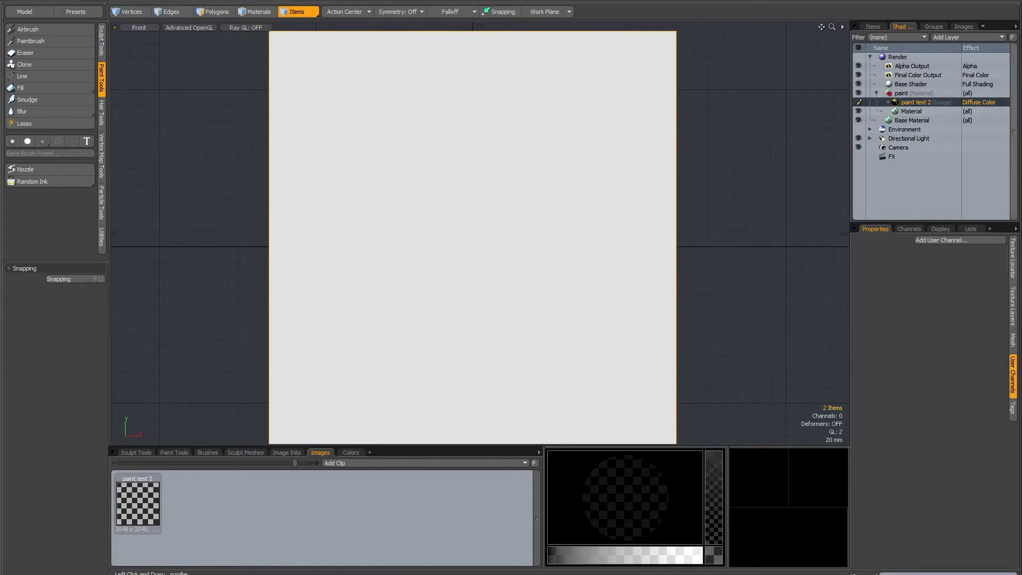
Step: Airbrush a soft dark diagonal stroke across the plane at brush size 82
left_click(60, 29)
left_click(65, 42)
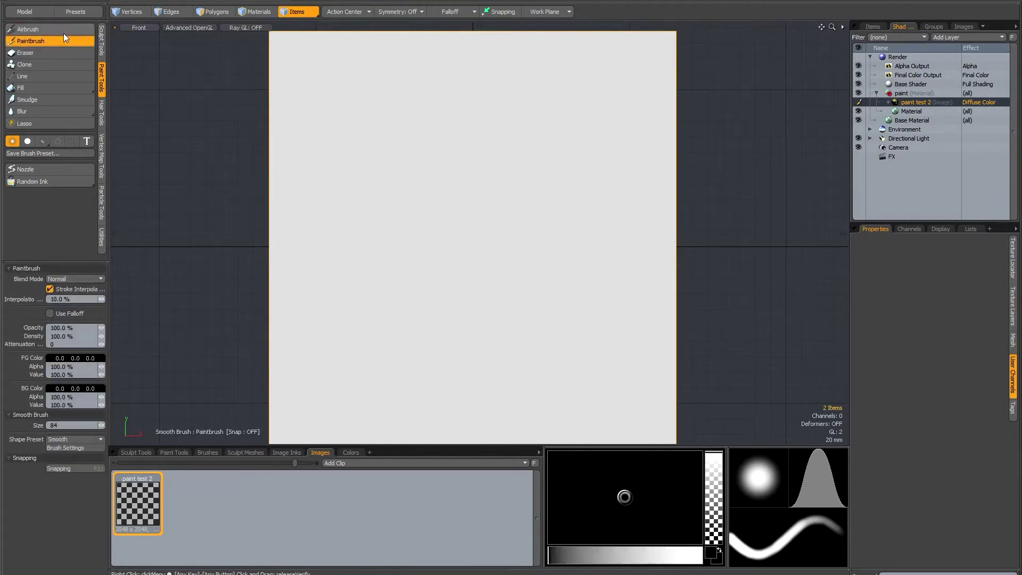
left_click(67, 29)
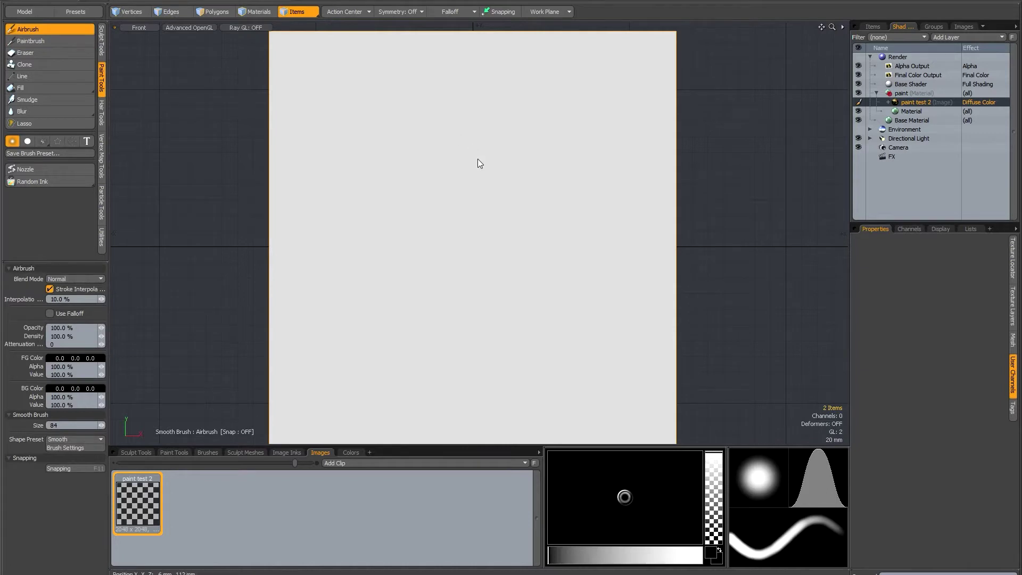
right_click_drag(477, 159, 477, 175)
left_click_drag(475, 85, 590, 179)
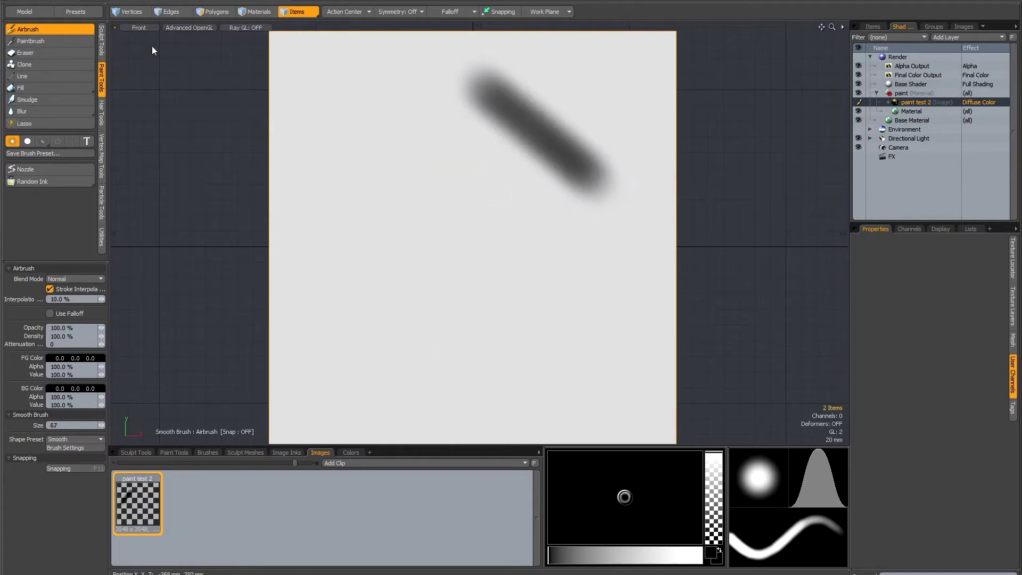
Step: Paint a thicker Paintbrush stroke, then a hard-tipped dark stroke at lower left
left_click(30, 41)
mouse_move(446, 128)
left_mouse_down()
mouse_move(568, 222)
mouse_move(418, 112)
left_mouse_up()
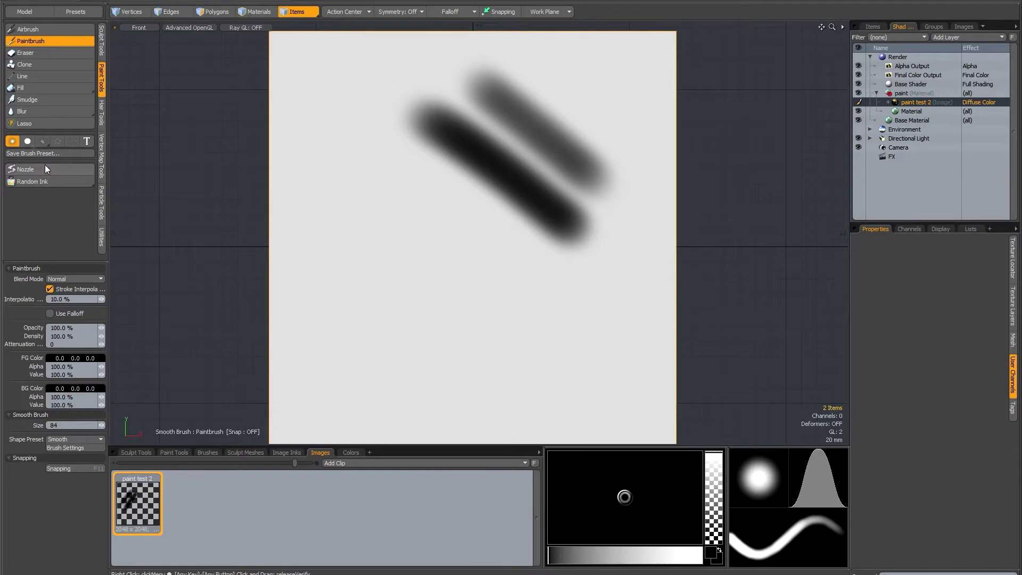
left_click(28, 142)
left_click(334, 311)
mouse_move(380, 343)
left_mouse_down()
mouse_move(422, 369)
mouse_move(343, 317)
left_mouse_up()
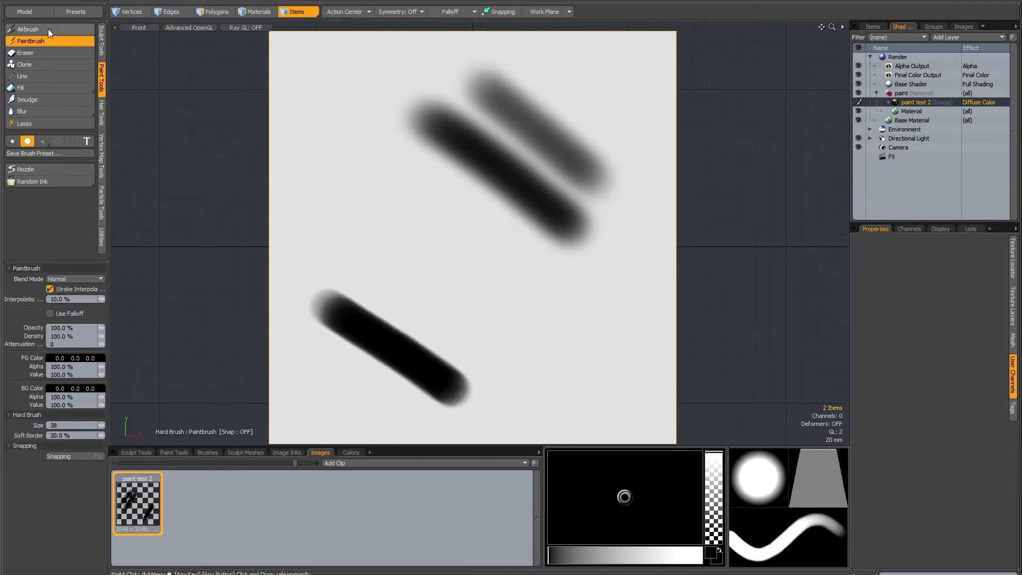
Step: Airbrush grey strokes between the black ones, then paint solid black over them
left_click(27, 29)
mouse_move(375, 263)
left_mouse_down()
mouse_move(492, 347)
mouse_move(351, 243)
mouse_move(486, 339)
mouse_move(362, 242)
left_mouse_up()
mouse_move(397, 208)
left_mouse_down()
mouse_move(529, 312)
mouse_move(493, 284)
left_mouse_up()
left_click_drag(392, 210, 528, 311)
left_click(30, 41)
mouse_move(410, 163)
left_mouse_down()
mouse_move(559, 285)
mouse_move(407, 160)
left_mouse_up()
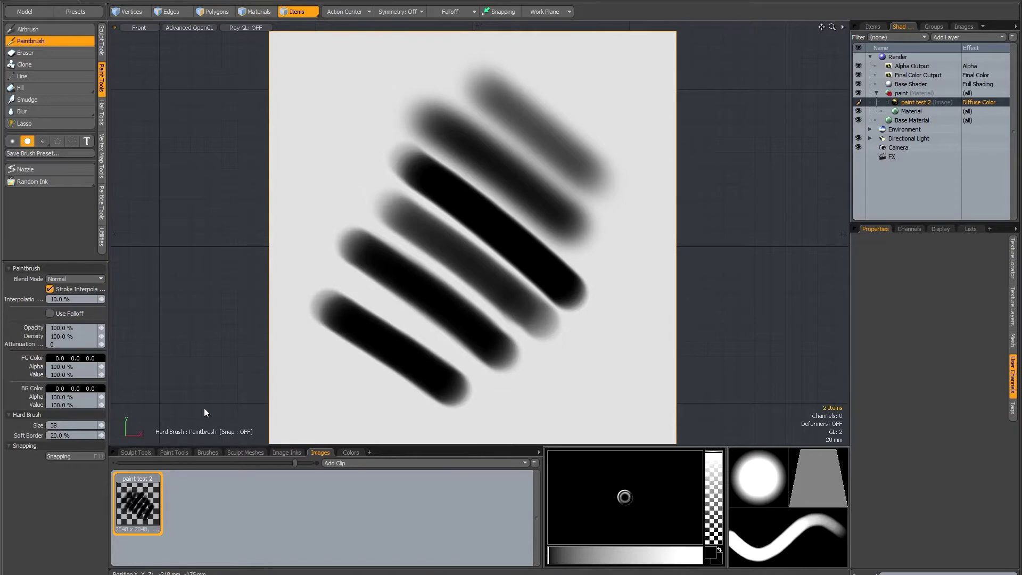
Step: Reload the 'paint test 2' image to discard the strokes
right_click(142, 503)
left_click(140, 514)
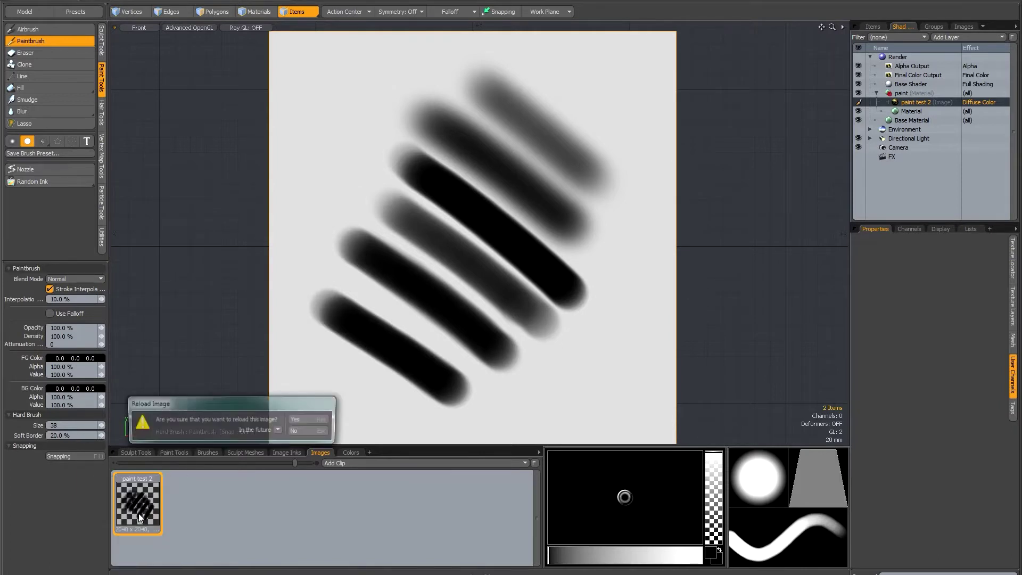
left_click(323, 419)
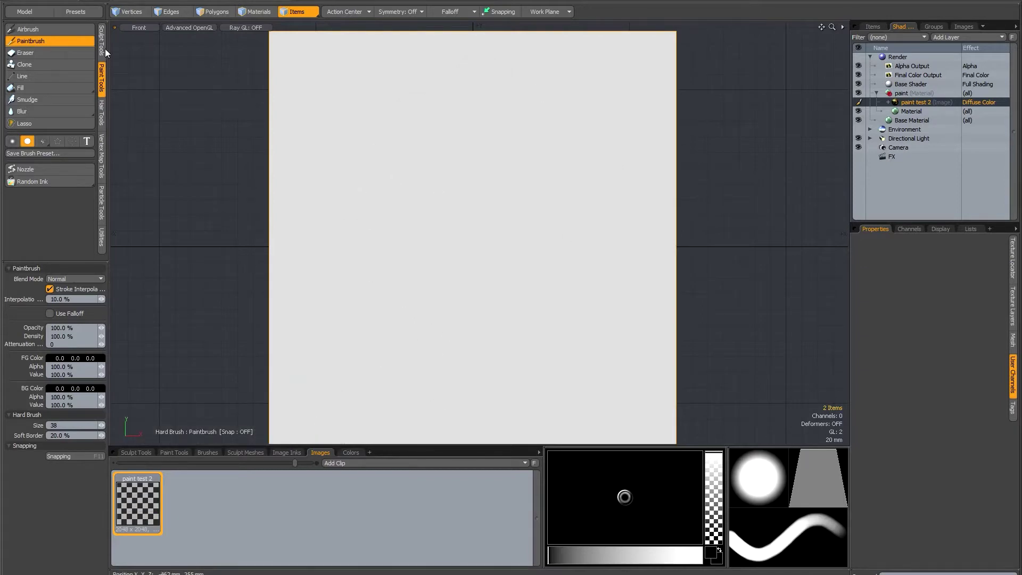
Step: Airbrush a large black blot on the plane at brush size 91
left_click(27, 29)
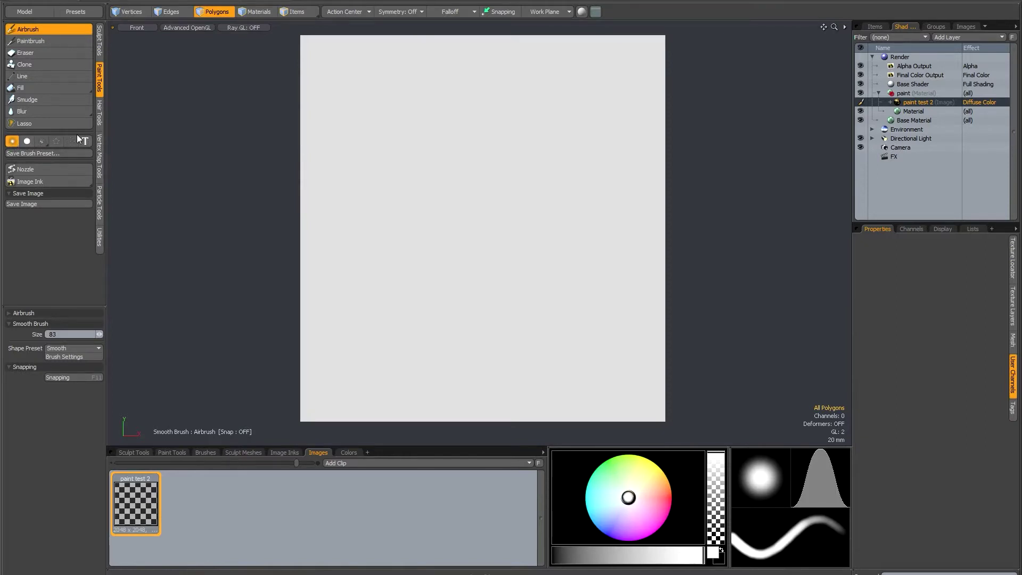
right_click_drag(512, 166, 515, 175)
left_click(552, 552)
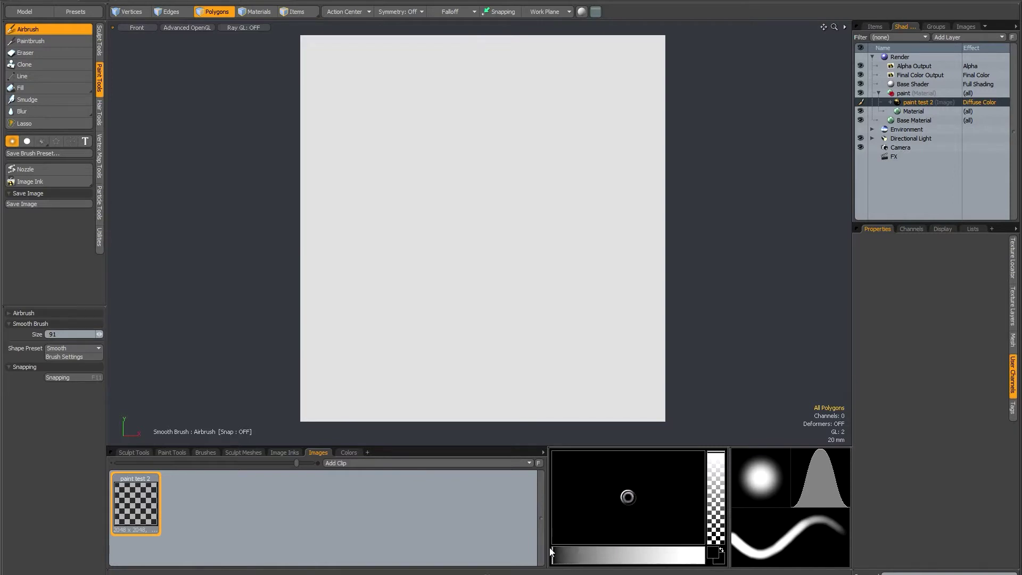
mouse_move(532, 126)
left_mouse_down()
mouse_move(567, 154)
mouse_move(565, 118)
mouse_move(570, 132)
mouse_move(537, 137)
mouse_move(601, 127)
mouse_move(560, 183)
mouse_move(514, 202)
left_mouse_up()
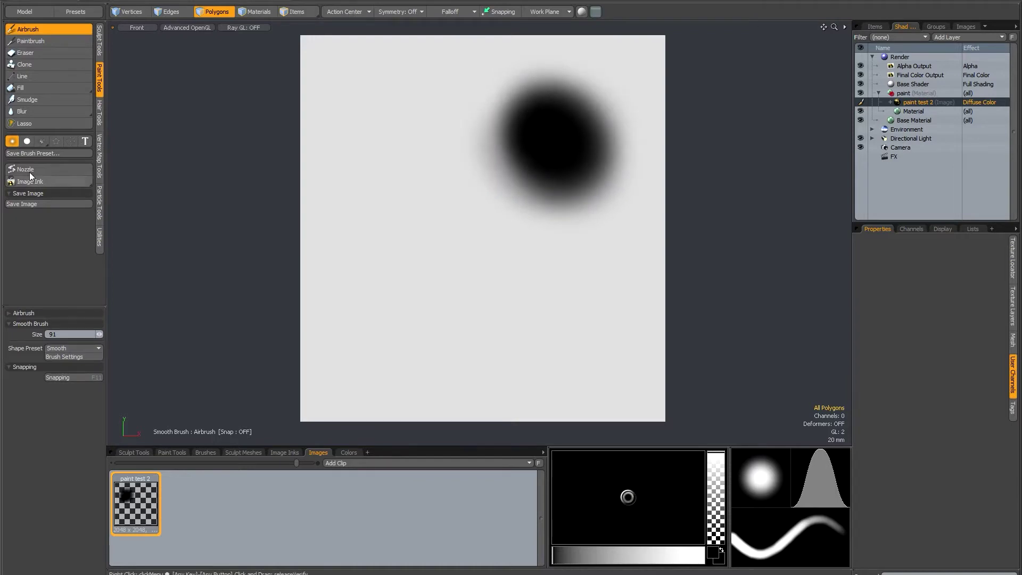
Step: Airbrush three thin parallel diagonal strokes with the Hard brush at size 10
left_click(27, 140)
left_click_drag(417, 136, 449, 169)
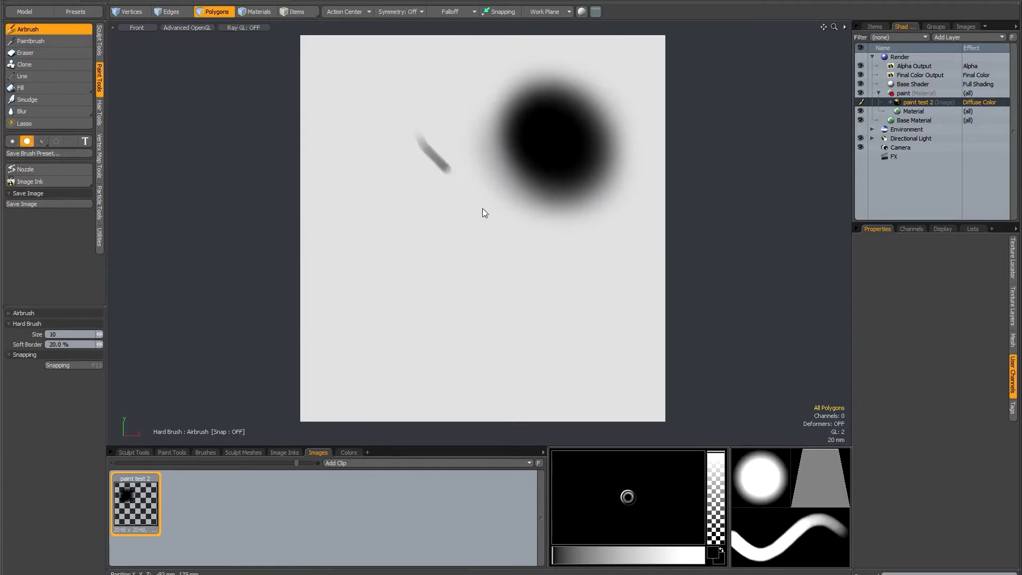
mouse_move(420, 127)
left_mouse_down()
mouse_move(525, 224)
mouse_move(519, 220)
left_mouse_up()
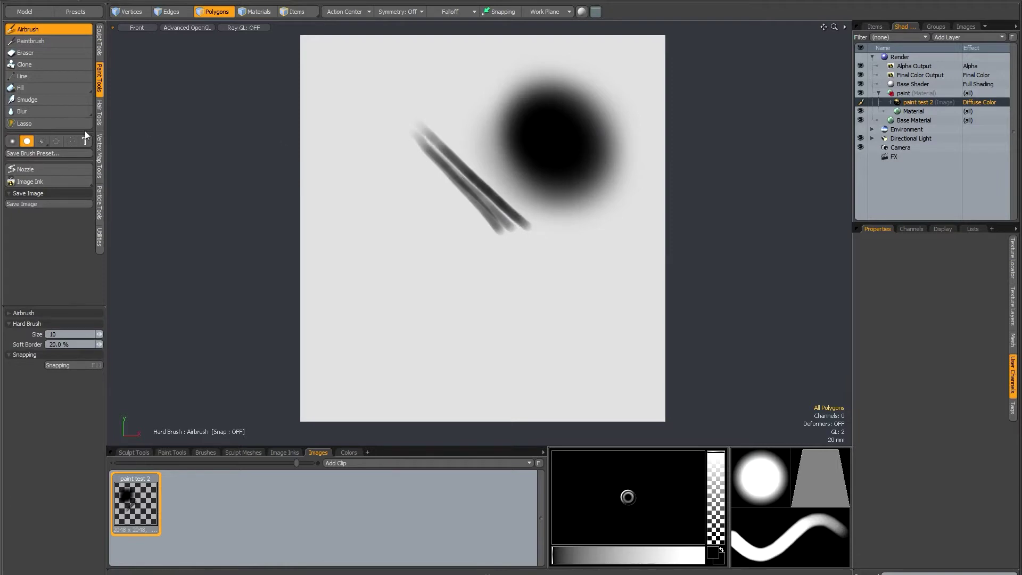
Step: Airbrush a noisy dark cloud with the procedural noise tip, then reload the image
left_click(41, 141)
mouse_move(430, 232)
left_mouse_down()
mouse_move(449, 245)
mouse_move(468, 239)
mouse_move(461, 202)
mouse_move(471, 187)
mouse_move(493, 189)
mouse_move(415, 250)
mouse_move(473, 241)
mouse_move(475, 200)
mouse_move(447, 184)
mouse_move(515, 200)
mouse_move(462, 229)
mouse_move(477, 179)
mouse_move(501, 221)
mouse_move(405, 217)
mouse_move(380, 165)
mouse_move(443, 202)
mouse_move(492, 195)
mouse_move(514, 222)
mouse_move(457, 242)
left_mouse_up()
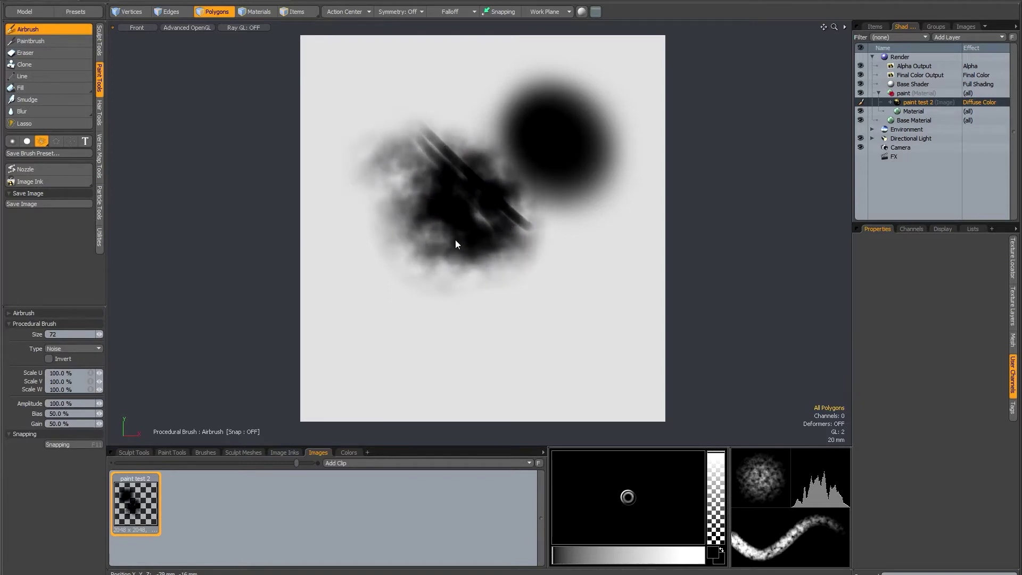
right_click(152, 490)
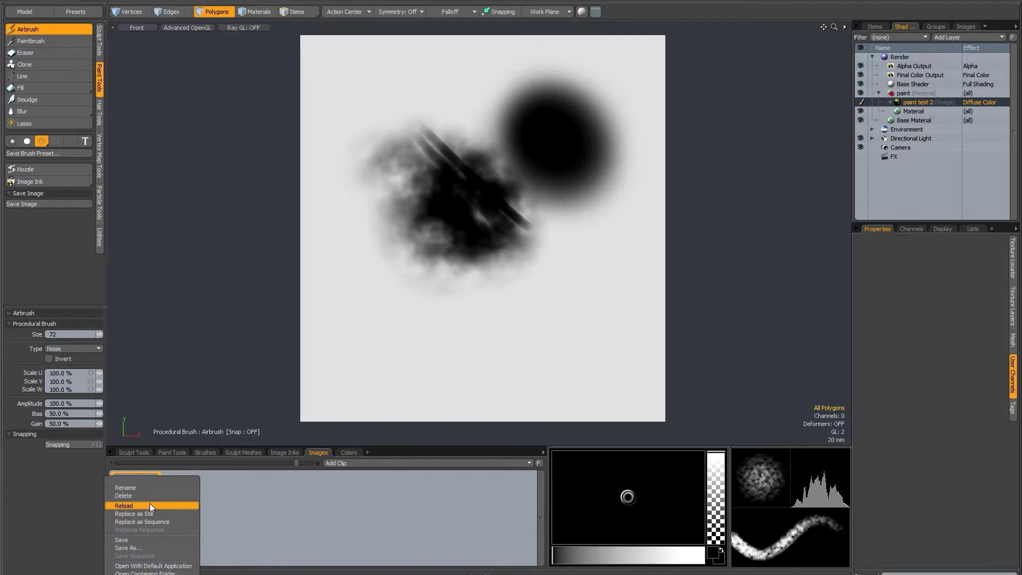
left_click(149, 503)
Step: Confirm the reload and set up the rust image brush tip at about size 90
left_click(305, 418)
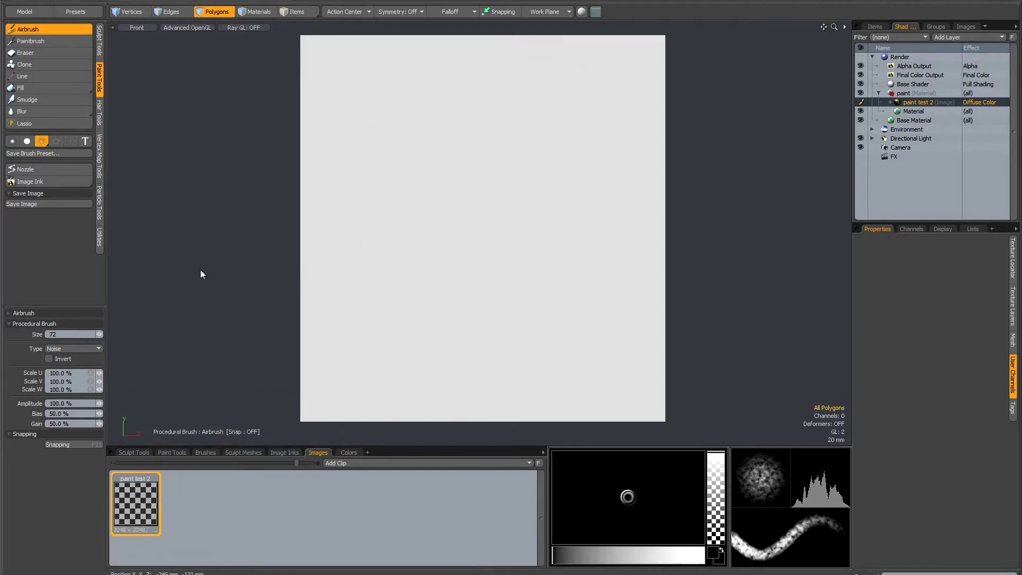
left_click(58, 142)
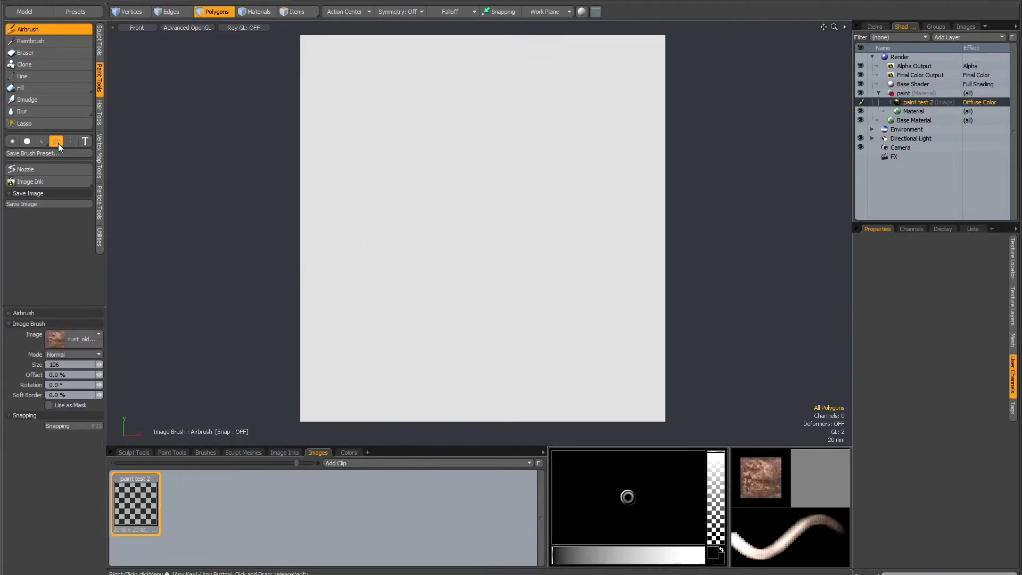
left_click(69, 339)
left_click(105, 317)
right_click_drag(488, 222, 491, 222)
Step: Airbrush a white rust-textured patch near the top and a black patch below it
left_click_drag(637, 554, 702, 554)
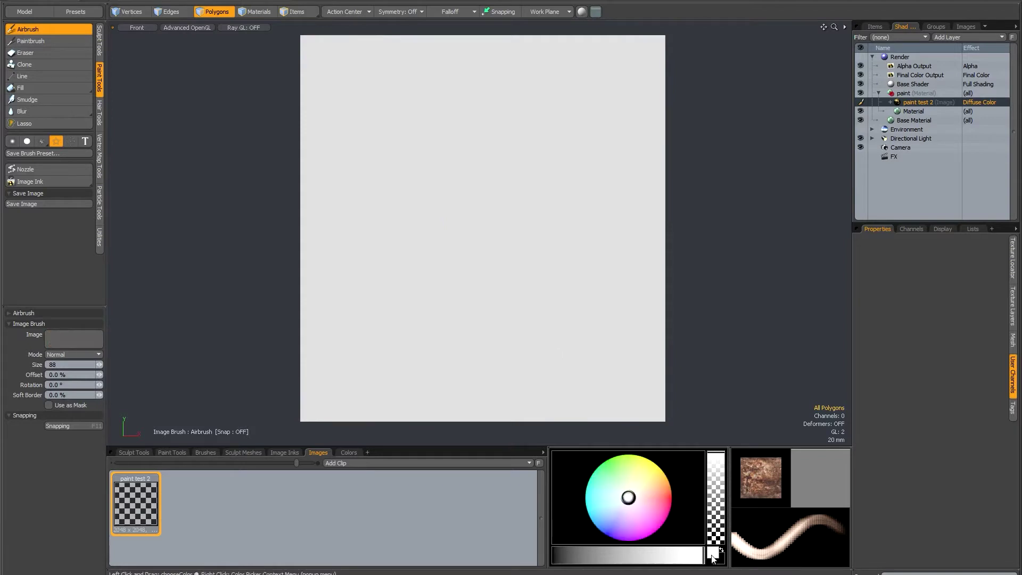
mouse_move(486, 151)
left_mouse_down()
mouse_move(534, 129)
mouse_move(541, 140)
mouse_move(448, 121)
mouse_move(470, 118)
mouse_move(485, 126)
mouse_move(428, 148)
mouse_move(522, 173)
mouse_move(462, 172)
mouse_move(525, 167)
mouse_move(525, 226)
left_mouse_up()
left_click_drag(561, 556, 546, 558)
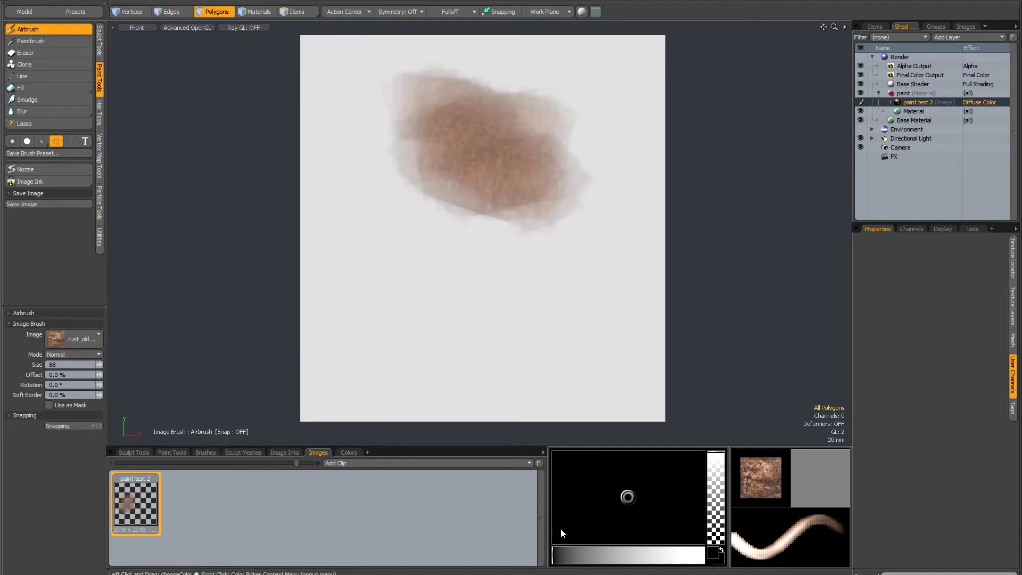
mouse_move(429, 255)
left_mouse_down()
mouse_move(448, 276)
mouse_move(447, 267)
mouse_move(490, 281)
mouse_move(459, 272)
mouse_move(388, 215)
mouse_move(379, 292)
mouse_move(506, 318)
mouse_move(454, 244)
mouse_move(508, 244)
mouse_move(490, 217)
mouse_move(570, 277)
left_mouse_up()
Step: Airbrush red strokes across the plane, then reload the image to clear it
left_click(669, 554)
left_click_drag(676, 557, 703, 557)
left_click_drag(652, 487, 671, 495)
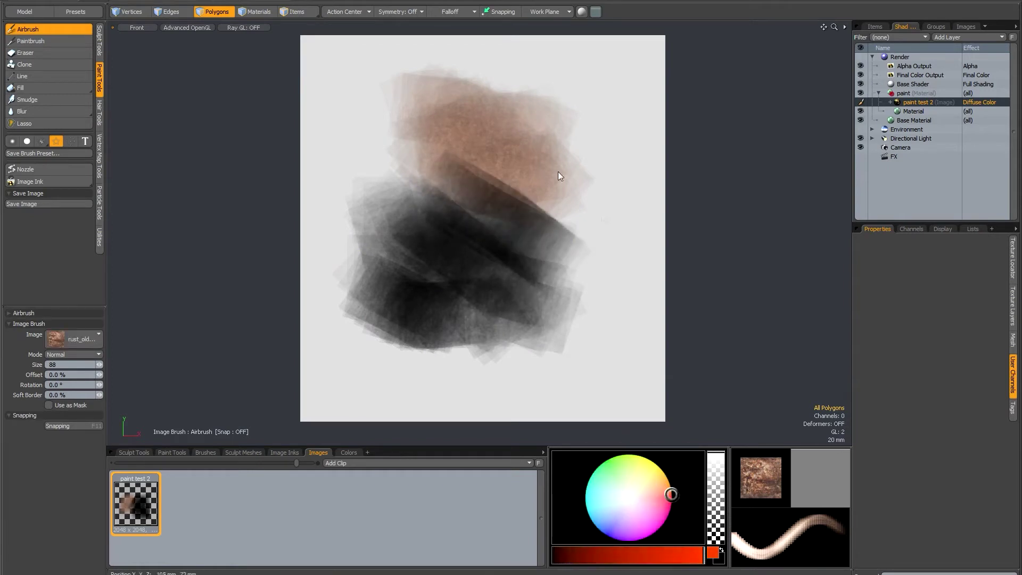
mouse_move(570, 115)
left_mouse_down()
mouse_move(587, 127)
mouse_move(578, 111)
mouse_move(417, 109)
left_mouse_up()
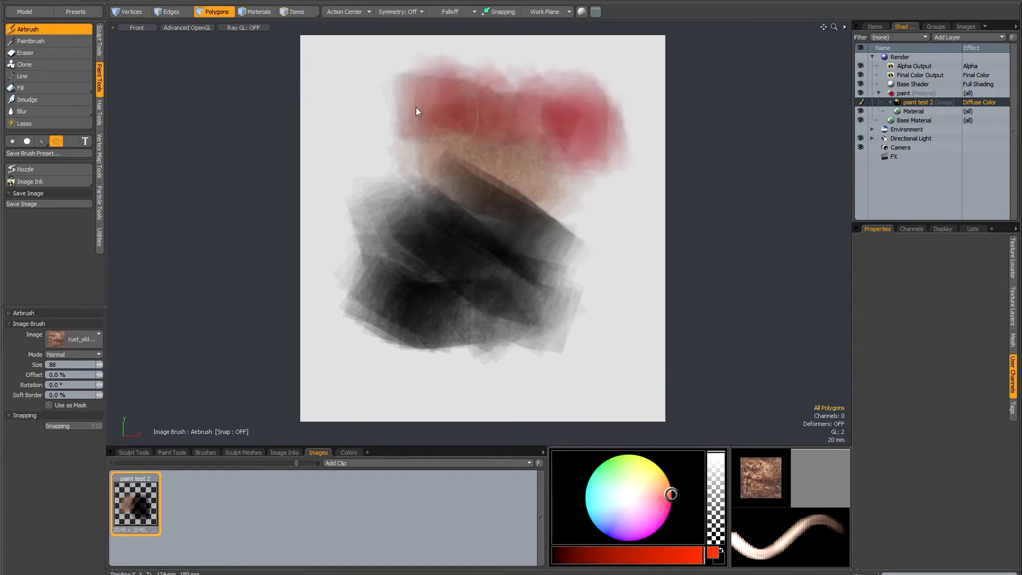
mouse_move(393, 145)
left_mouse_down()
mouse_move(565, 191)
mouse_move(555, 285)
mouse_move(481, 279)
mouse_move(512, 229)
mouse_move(386, 196)
mouse_move(424, 273)
mouse_move(485, 348)
left_mouse_up()
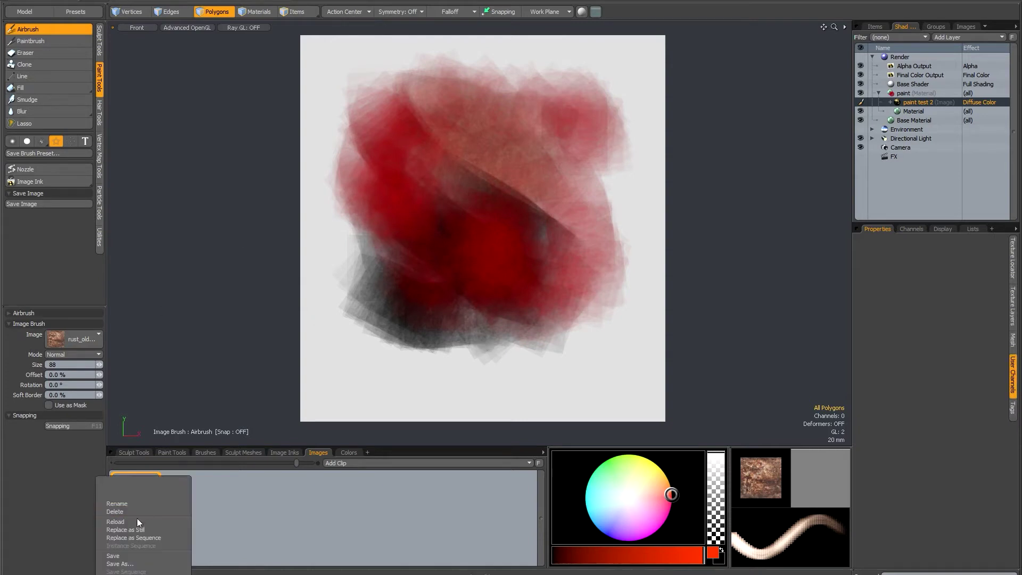
left_click(142, 521)
left_click(290, 420)
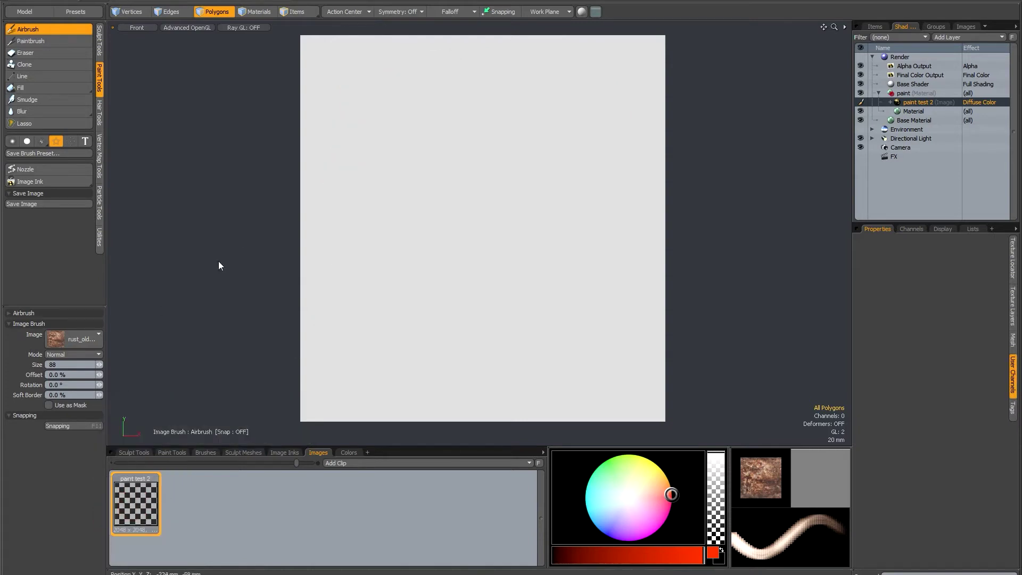
Step: Stamp the rust image on the plane in Stamp mode, at two sizes, in black
left_click(71, 141)
left_click_drag(463, 199, 465, 202)
left_click(579, 562)
left_click_drag(532, 246, 529, 252)
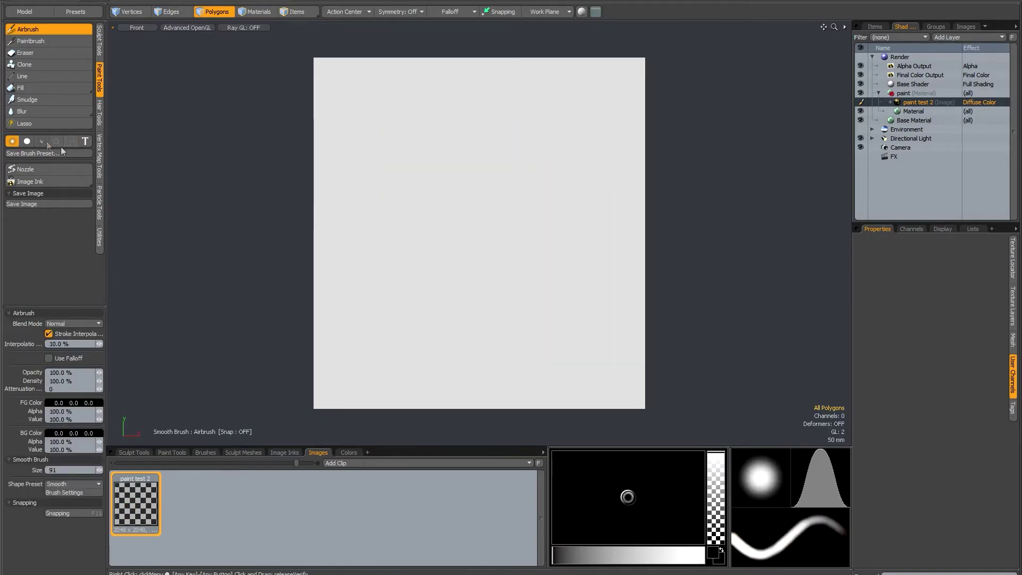
Step: Paint a dark noisy cloud using the Procedural Brush with the Noise type
left_click(41, 141)
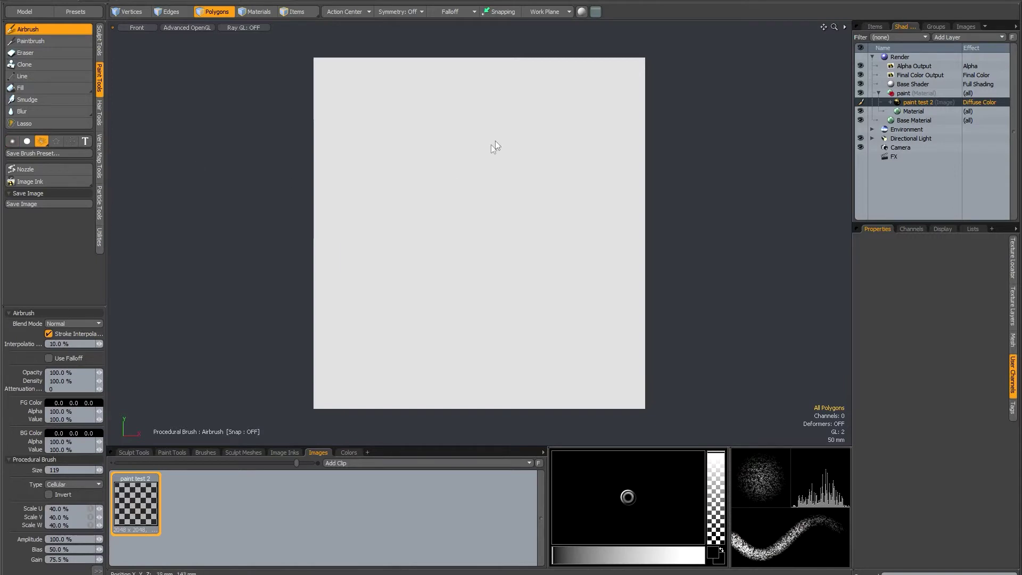
left_click(75, 485)
left_click(75, 476)
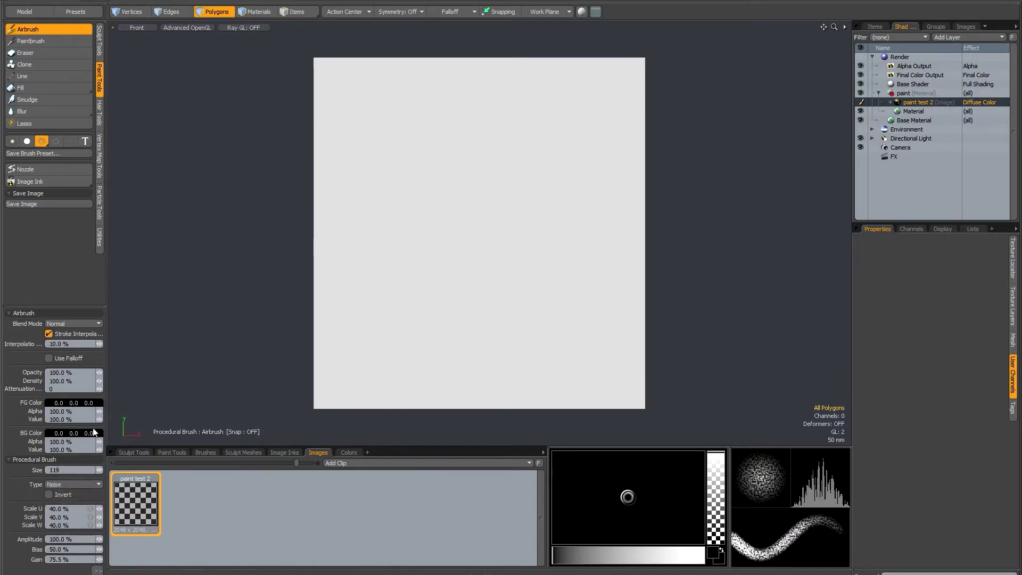
mouse_move(515, 156)
left_mouse_down()
mouse_move(554, 168)
mouse_move(477, 129)
mouse_move(546, 143)
mouse_move(517, 171)
left_mouse_up()
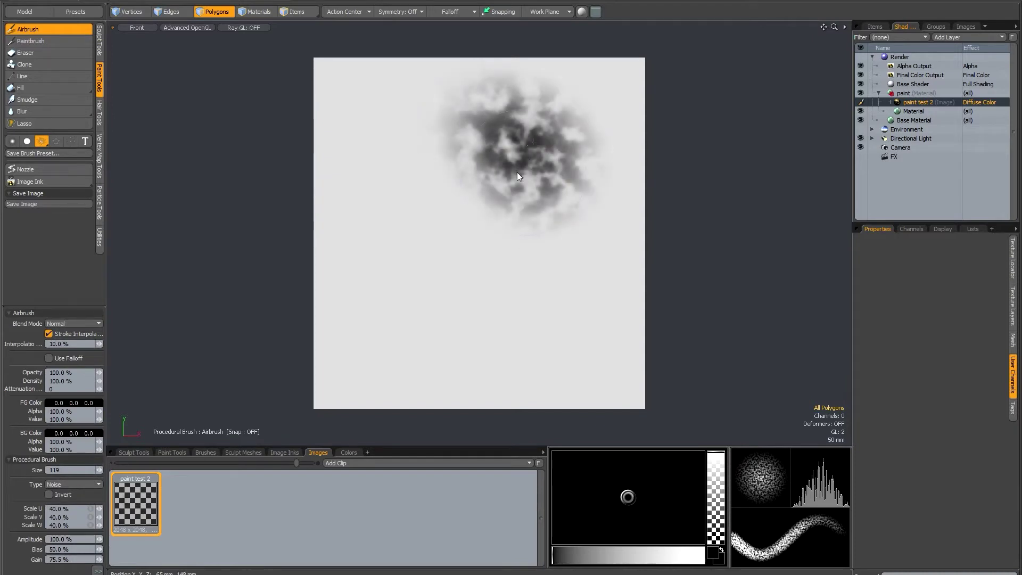
Step: Paint a Cellular grey cloud and Dots strokes over the lower-left canvas
left_click(68, 484)
left_click(68, 493)
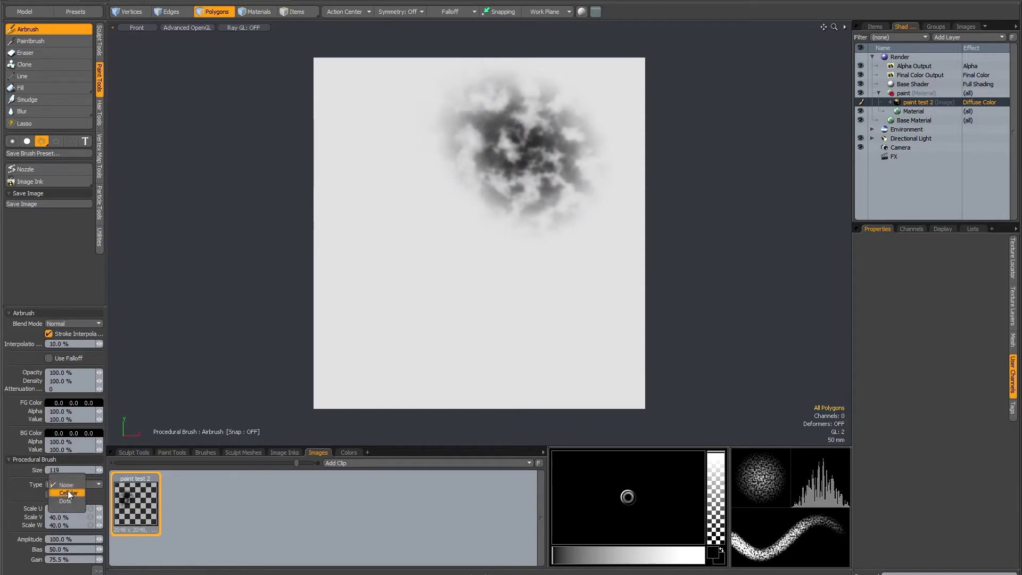
mouse_move(438, 190)
left_mouse_down()
mouse_move(439, 167)
mouse_move(472, 204)
mouse_move(522, 216)
mouse_move(506, 276)
mouse_move(436, 259)
mouse_move(455, 171)
mouse_move(500, 181)
left_mouse_up()
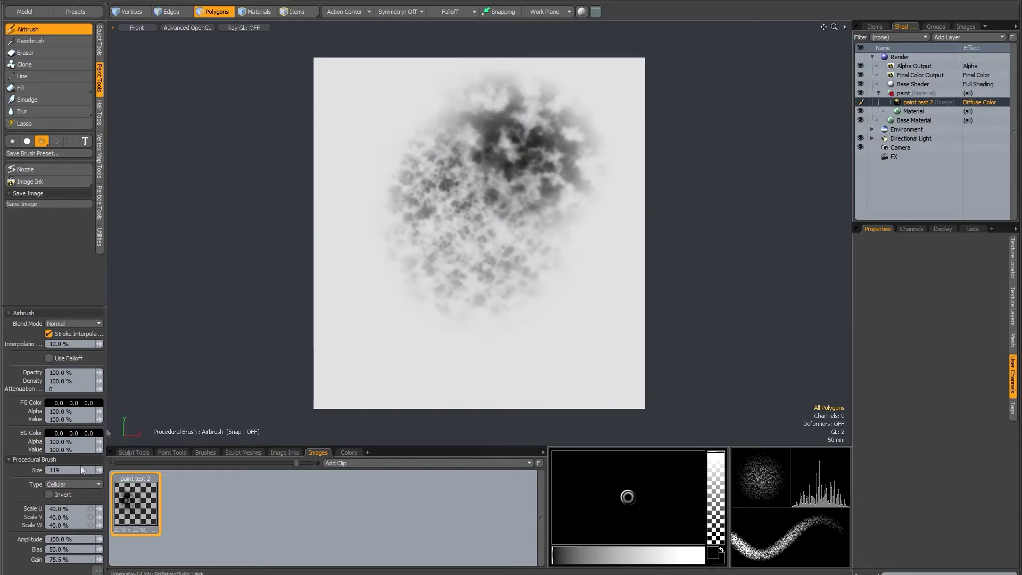
left_click(78, 484)
left_click(77, 492)
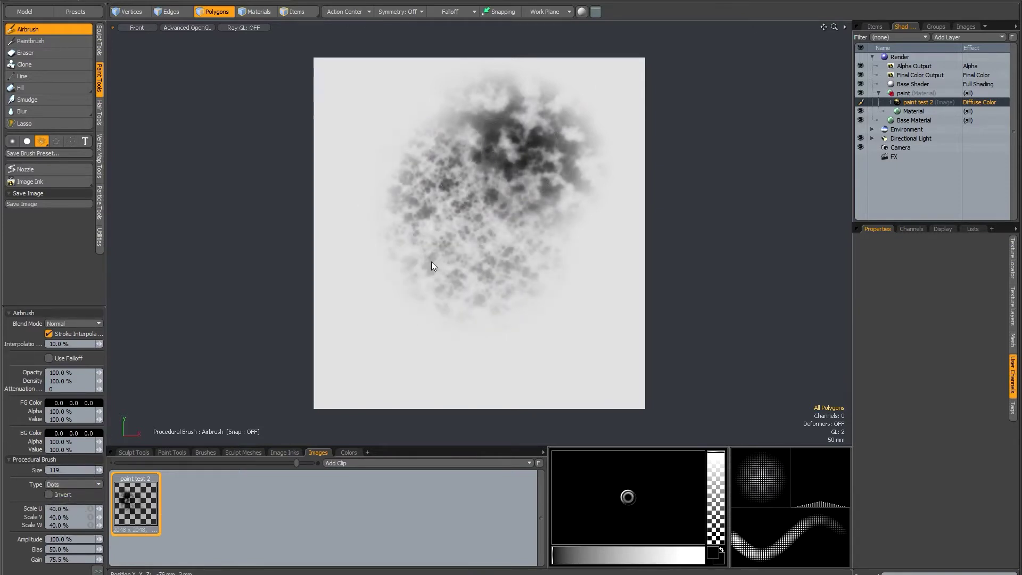
mouse_move(403, 315)
left_mouse_down()
mouse_move(448, 250)
mouse_move(467, 291)
mouse_move(468, 210)
mouse_move(425, 217)
mouse_move(432, 247)
left_mouse_up()
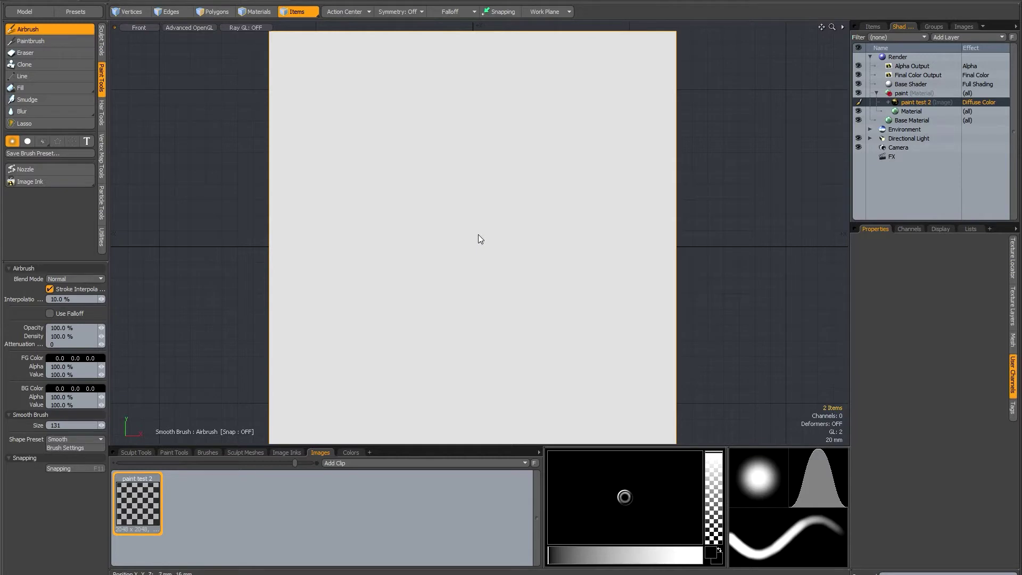
Step: Enable tablet pressure, shrink the brush to about 67, and paint test strokes
left_click(29, 168)
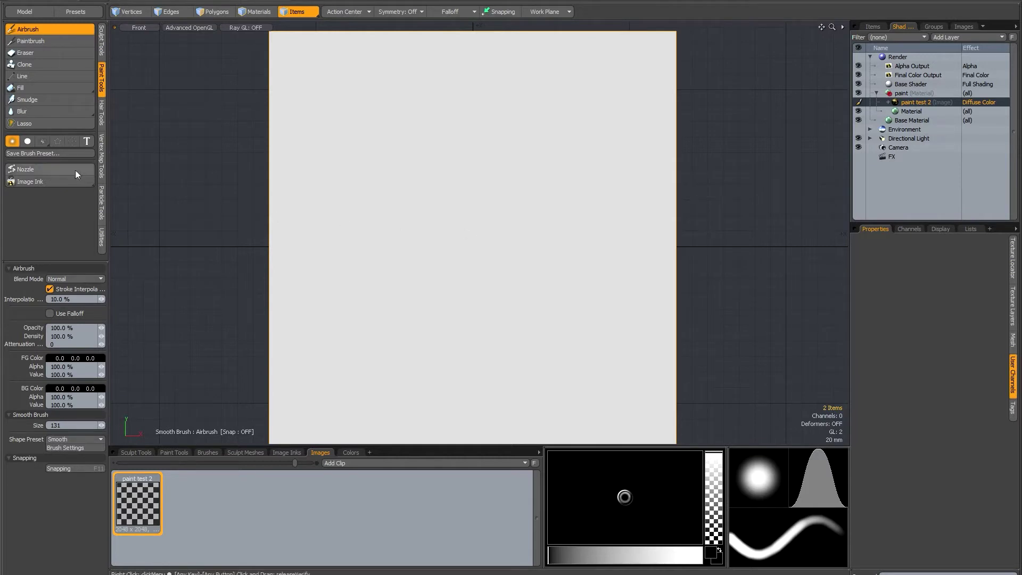
mouse_move(522, 179)
right_mouse_down()
mouse_move(486, 145)
mouse_move(491, 153)
right_mouse_up()
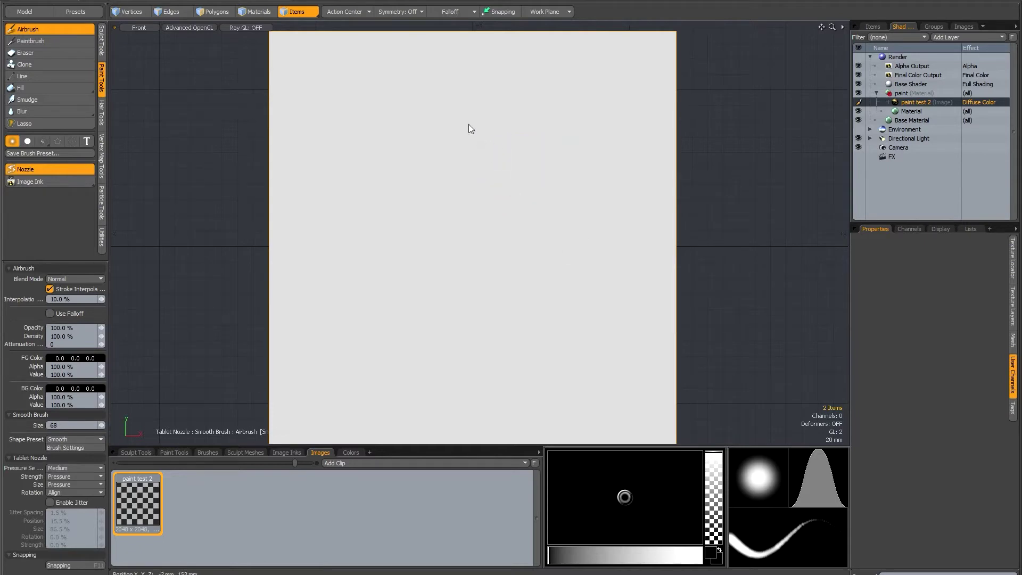
mouse_move(472, 146)
left_mouse_down()
mouse_move(527, 194)
mouse_move(456, 175)
mouse_move(521, 230)
mouse_move(468, 204)
mouse_move(404, 192)
mouse_move(422, 224)
mouse_move(502, 277)
mouse_move(419, 226)
mouse_move(388, 226)
mouse_move(466, 283)
mouse_move(374, 225)
mouse_move(450, 232)
mouse_move(561, 267)
mouse_move(581, 242)
mouse_move(577, 197)
mouse_move(487, 139)
left_mouse_up()
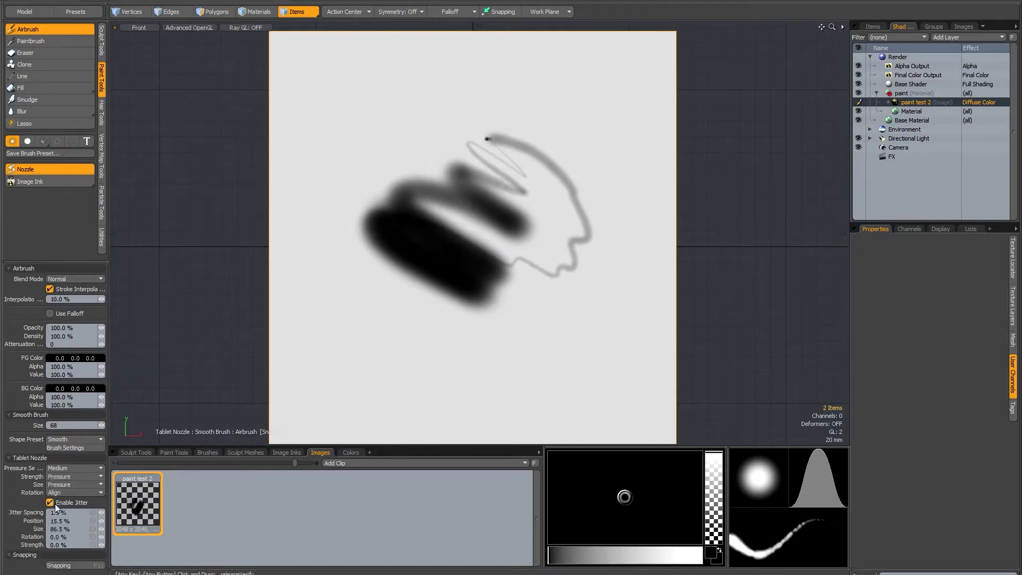
mouse_move(551, 100)
left_mouse_down()
mouse_move(458, 98)
mouse_move(405, 115)
mouse_move(421, 181)
mouse_move(539, 246)
mouse_move(372, 257)
mouse_move(440, 342)
mouse_move(529, 326)
left_mouse_up()
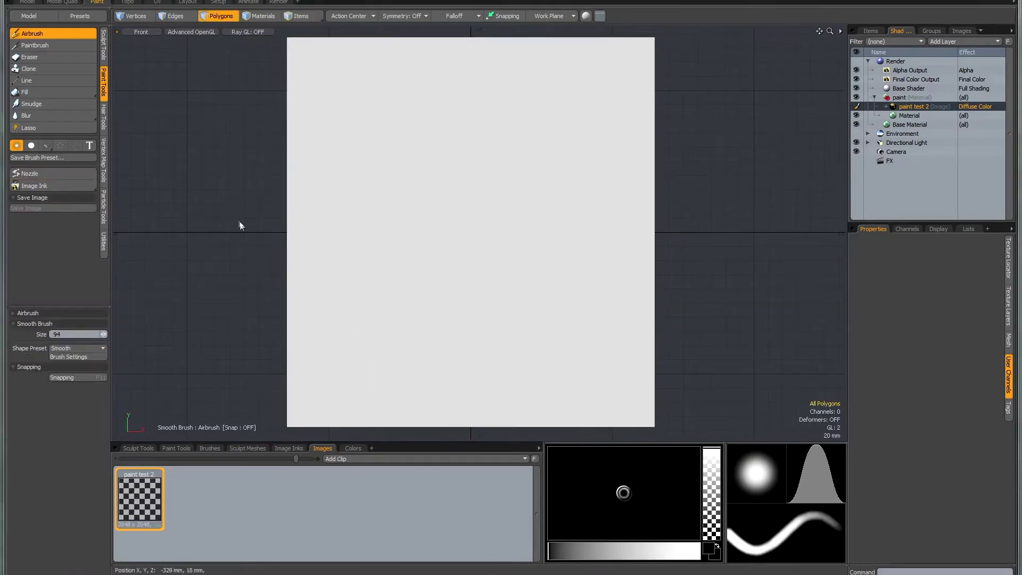
Step: Enable Image Ink with Bark_C.png, rotated slightly and scaled to 44%
left_click(71, 187)
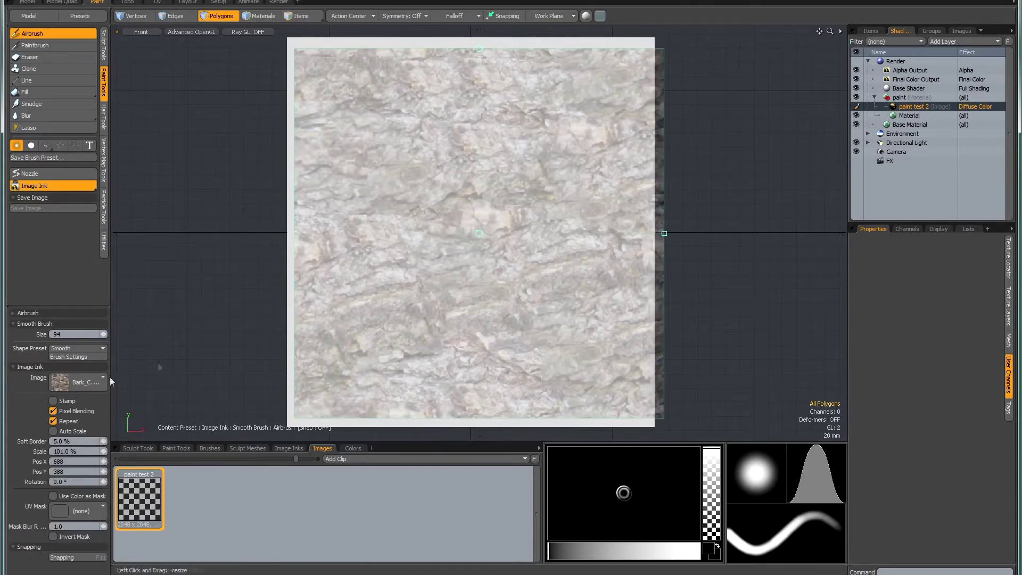
left_click(97, 384)
right_click_drag(477, 50, 478, 51, "shift")
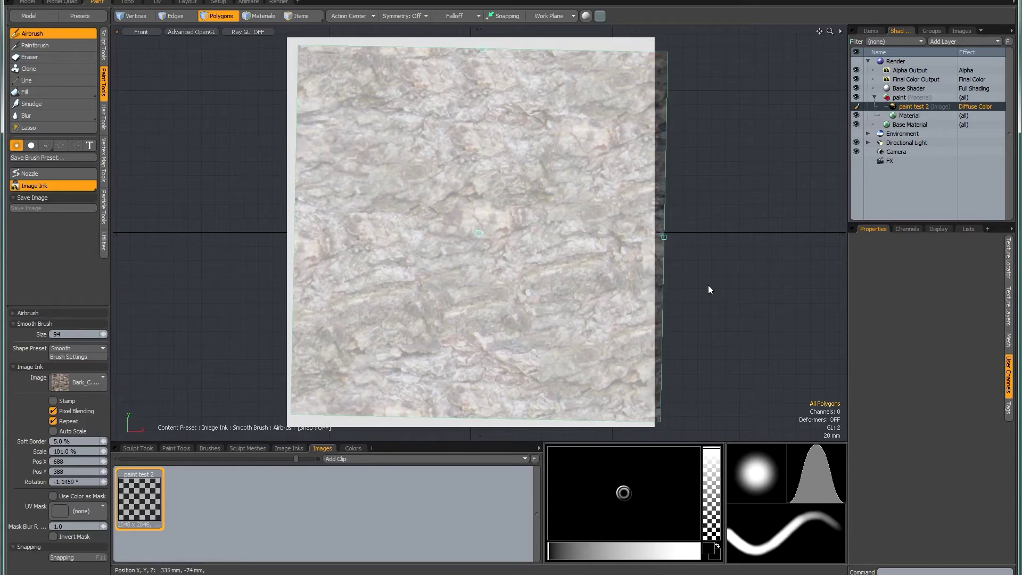
right_click_drag(666, 237, 584, 243, "ctrl")
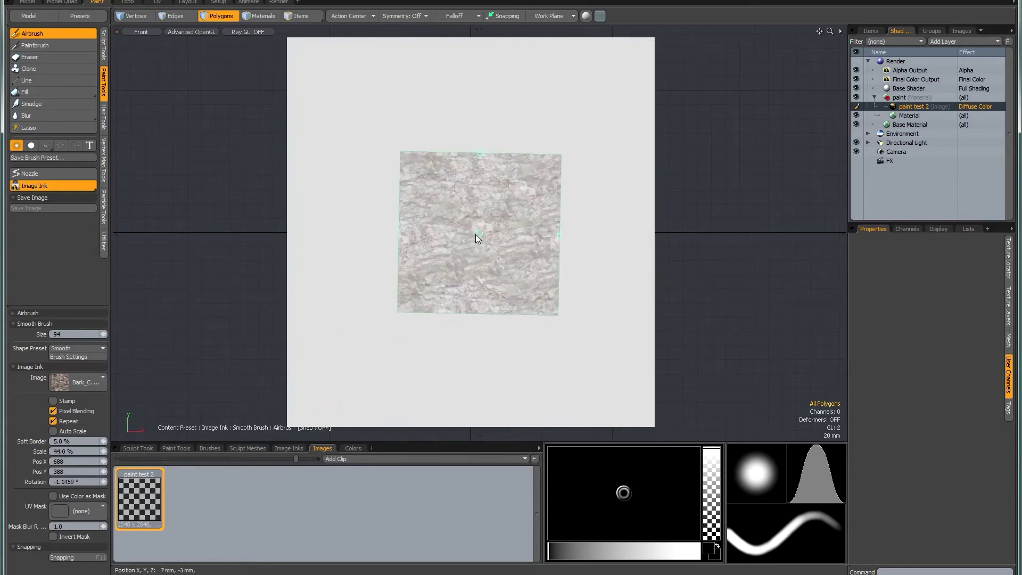
Step: Move the bark ink to the right of the plane, straighten it, and set white paint
mouse_move(478, 233)
right_mouse_down()
mouse_move(722, 240)
mouse_move(714, 244)
right_mouse_up()
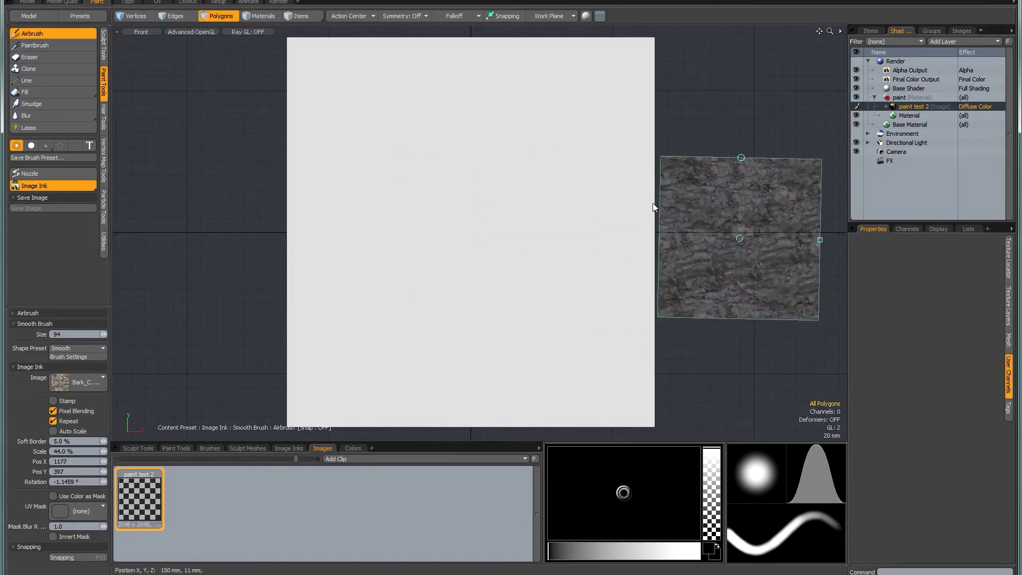
left_click_drag(742, 158, 743, 157)
left_click_drag(740, 239, 746, 238)
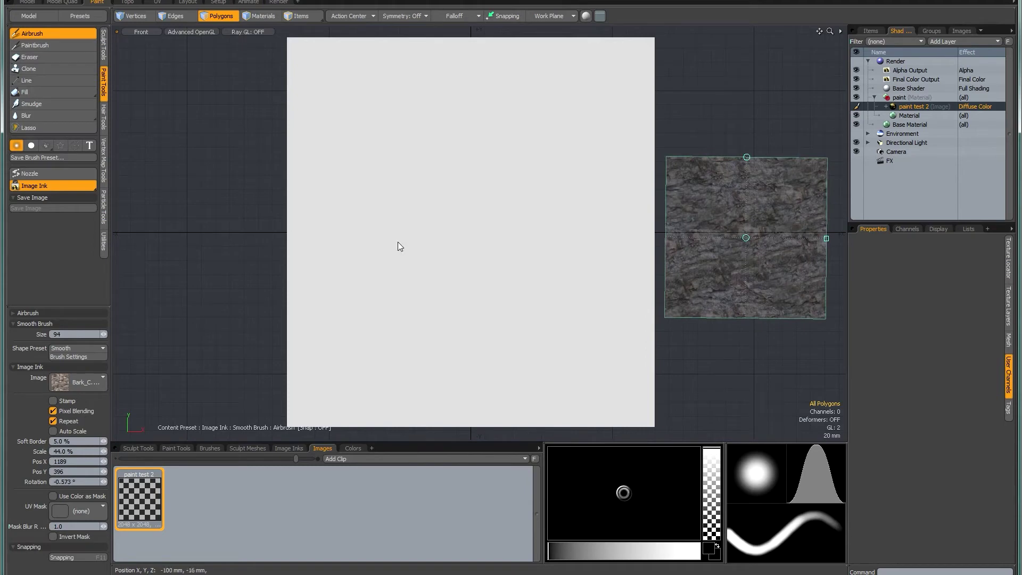
left_click(699, 550)
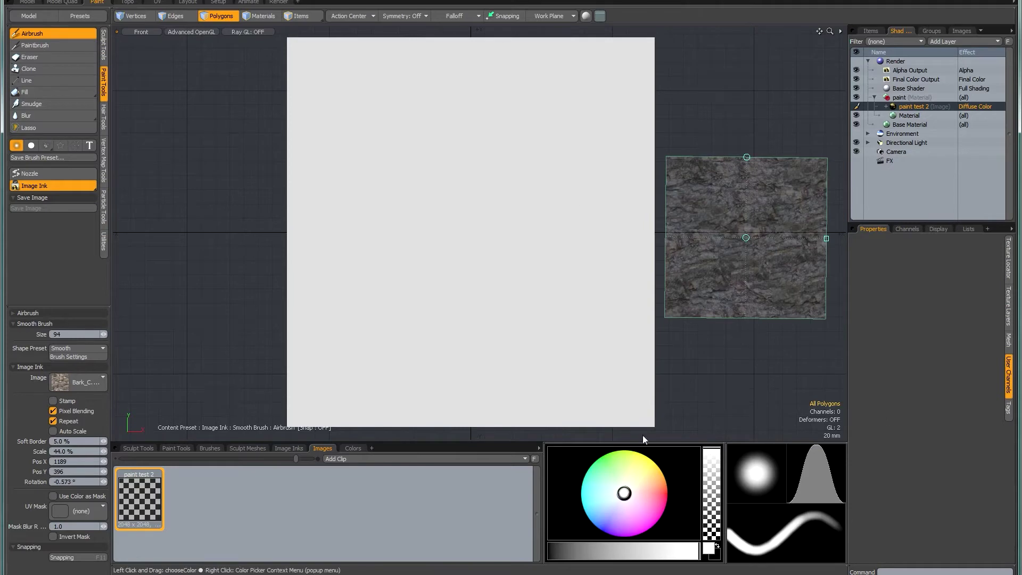
Step: Paint bark strokes in white across the top, then grey and black below
mouse_move(424, 116)
left_mouse_down()
mouse_move(441, 130)
mouse_move(422, 124)
mouse_move(461, 96)
mouse_move(447, 122)
mouse_move(482, 103)
mouse_move(445, 154)
mouse_move(391, 113)
mouse_move(387, 132)
mouse_move(380, 109)
mouse_move(463, 101)
mouse_move(538, 136)
mouse_move(496, 159)
mouse_move(423, 132)
left_mouse_up()
left_click_drag(683, 553, 632, 552)
mouse_move(414, 200)
left_mouse_down()
mouse_move(409, 215)
mouse_move(417, 196)
mouse_move(496, 213)
mouse_move(386, 171)
mouse_move(426, 160)
left_mouse_up()
left_click_drag(597, 553, 542, 557)
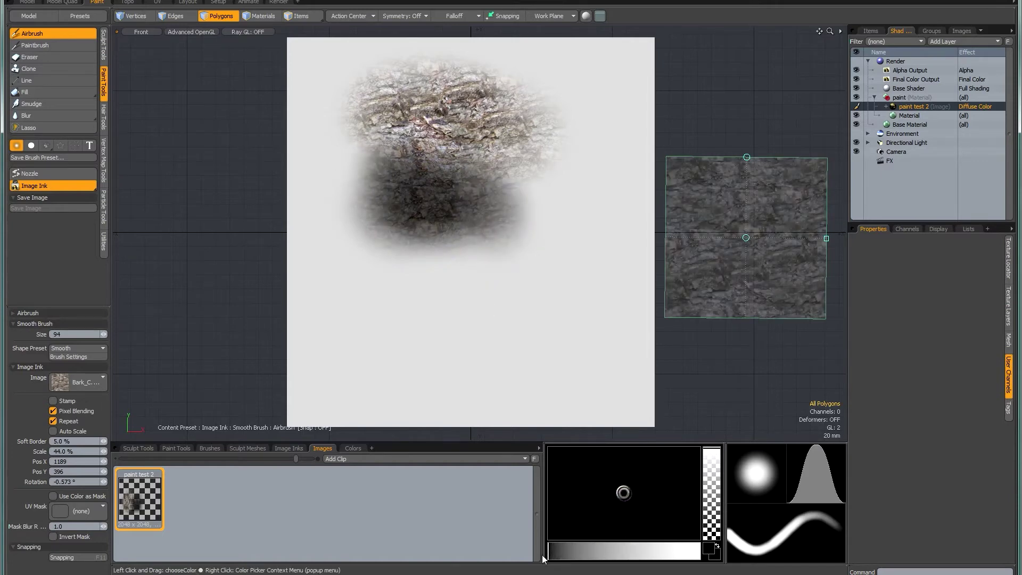
mouse_move(397, 277)
left_mouse_down()
mouse_move(433, 309)
mouse_move(430, 284)
mouse_move(411, 272)
mouse_move(441, 285)
mouse_move(327, 261)
left_mouse_up()
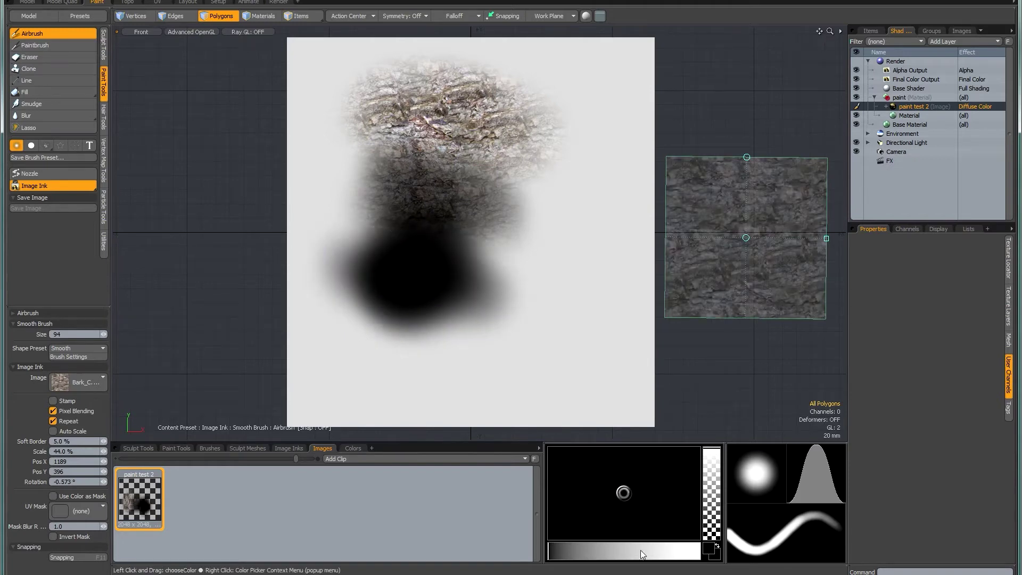
Step: Add white and slightly tinted bark strokes along the top right and right side
left_click_drag(640, 550, 698, 551)
mouse_move(563, 114)
left_mouse_down()
mouse_move(540, 98)
mouse_move(554, 90)
mouse_move(544, 113)
left_mouse_up()
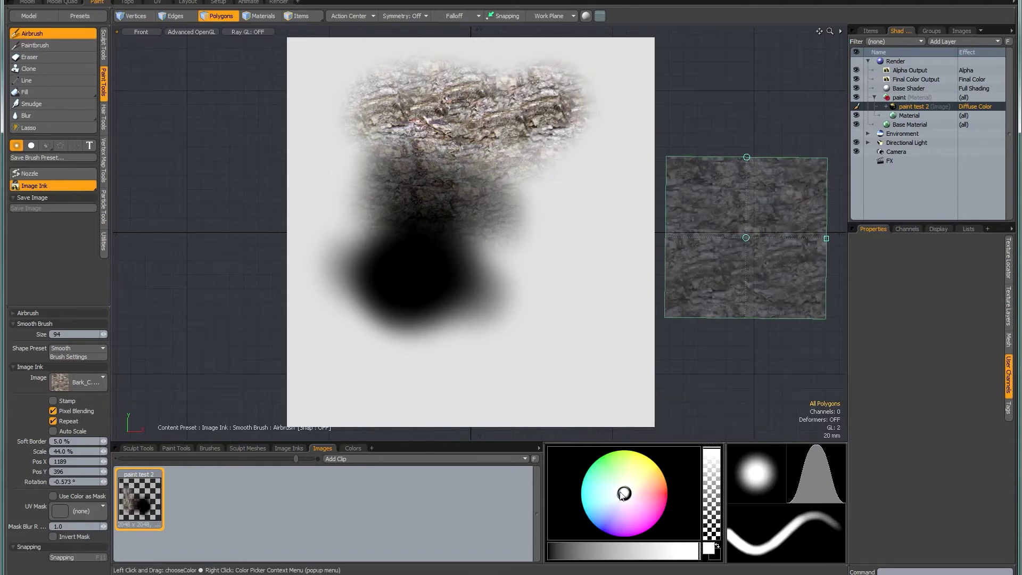
left_click_drag(626, 499, 630, 490)
mouse_move(560, 179)
left_mouse_down()
mouse_move(500, 202)
mouse_move(496, 136)
mouse_move(577, 133)
left_mouse_up()
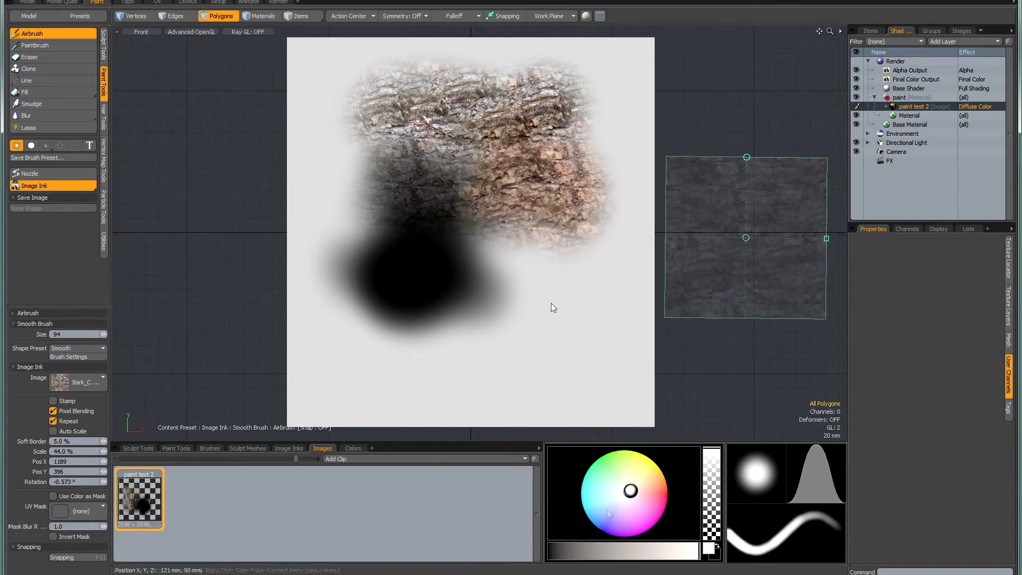
Step: Paint pink- and red-tinted bark strokes across the lower plane
left_click_drag(631, 492, 644, 489)
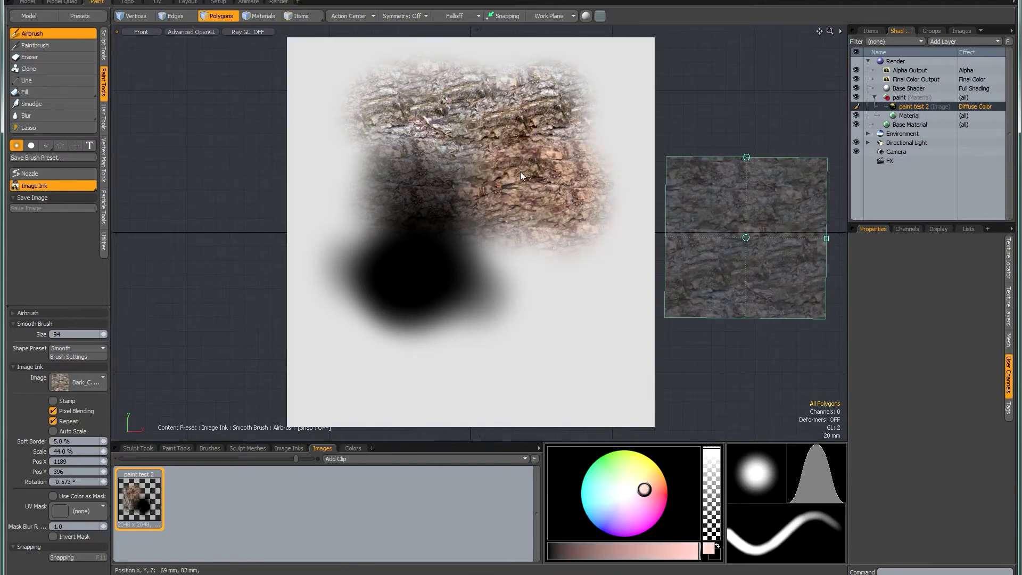
mouse_move(553, 281)
left_mouse_down()
mouse_move(525, 304)
mouse_move(444, 270)
mouse_move(392, 303)
mouse_move(382, 336)
left_mouse_up()
left_click_drag(643, 500, 674, 494)
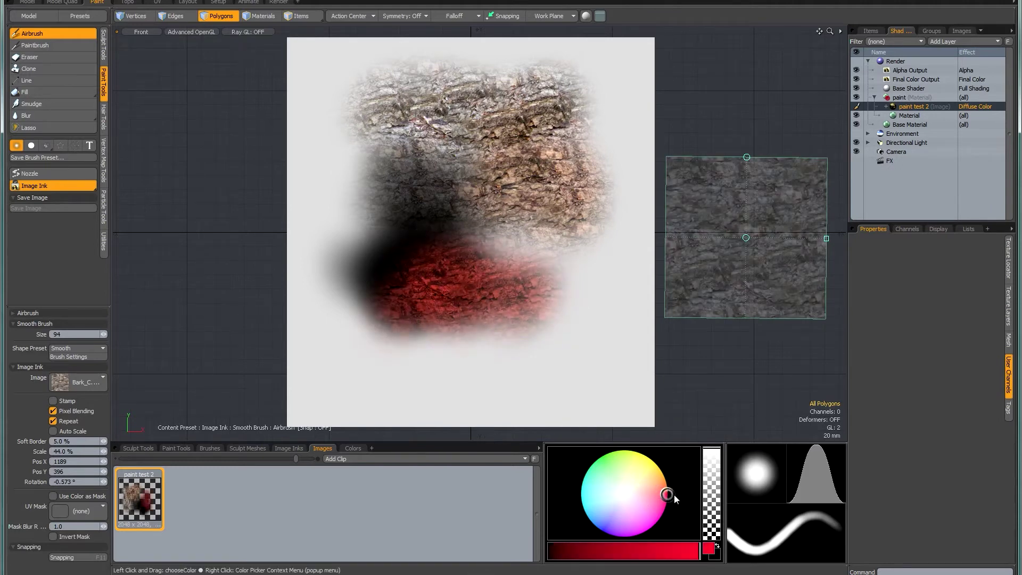
mouse_move(466, 346)
left_mouse_down()
mouse_move(418, 369)
mouse_move(426, 373)
mouse_move(366, 346)
left_mouse_up()
right_click(137, 489)
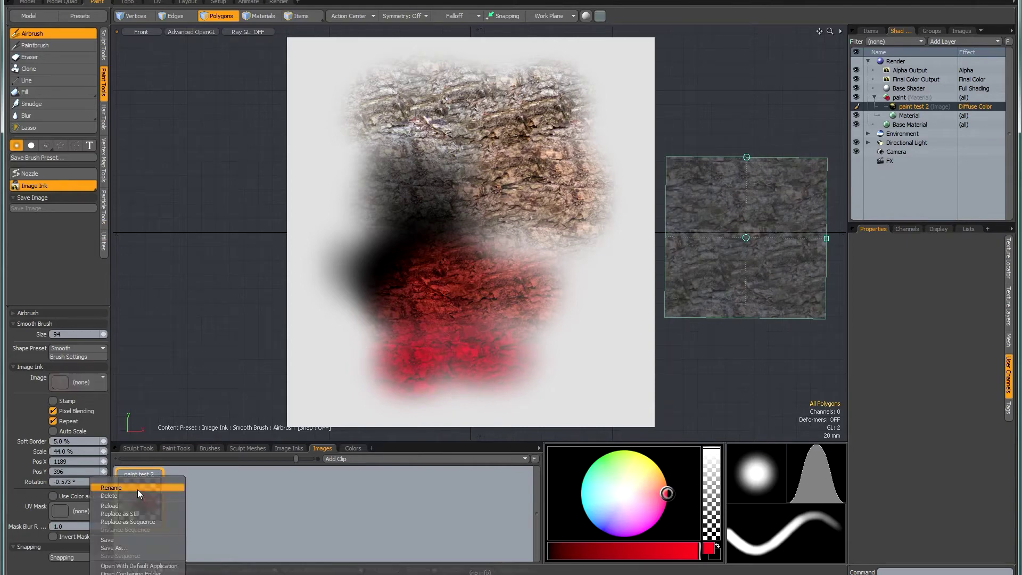
Step: Reload paint test 2 to clear it, mask the ink by paint colour, and choose white
left_click(134, 507)
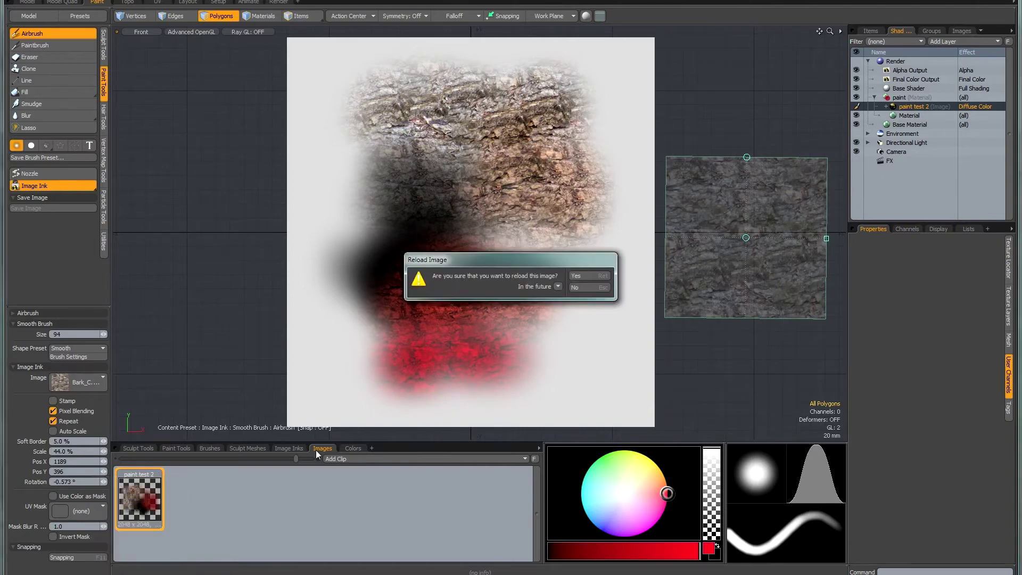
left_click(583, 280)
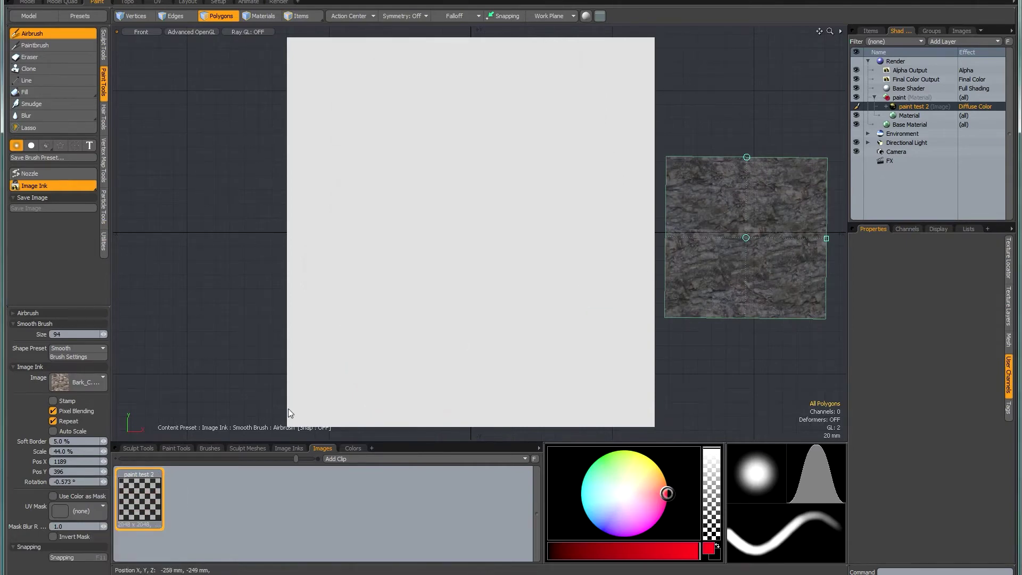
left_click(53, 497)
left_click_drag(647, 499, 627, 490)
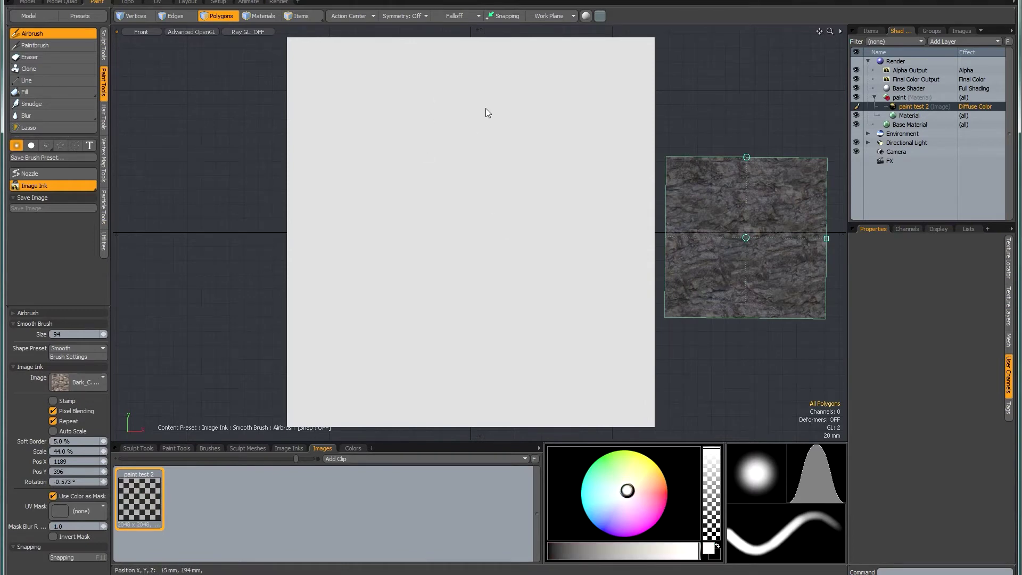
Step: Airbrush a faint pale patch across the top and a black bark patch on the left
mouse_move(442, 80)
left_mouse_down()
mouse_move(398, 76)
mouse_move(434, 71)
mouse_move(379, 81)
left_mouse_up()
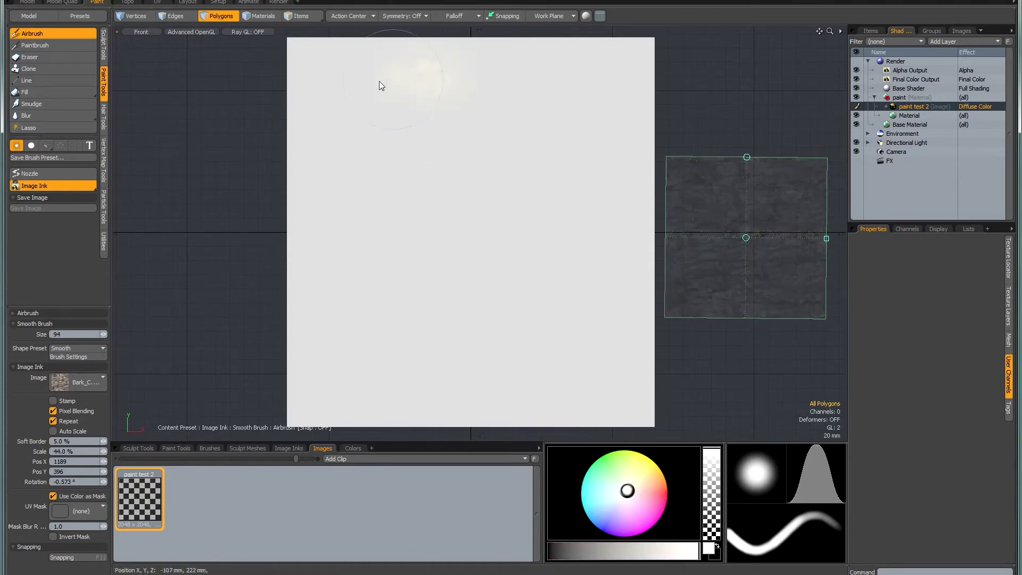
mouse_move(467, 91)
left_mouse_down()
mouse_move(388, 78)
mouse_move(537, 92)
mouse_move(475, 90)
mouse_move(455, 104)
mouse_move(521, 78)
mouse_move(529, 98)
left_mouse_up()
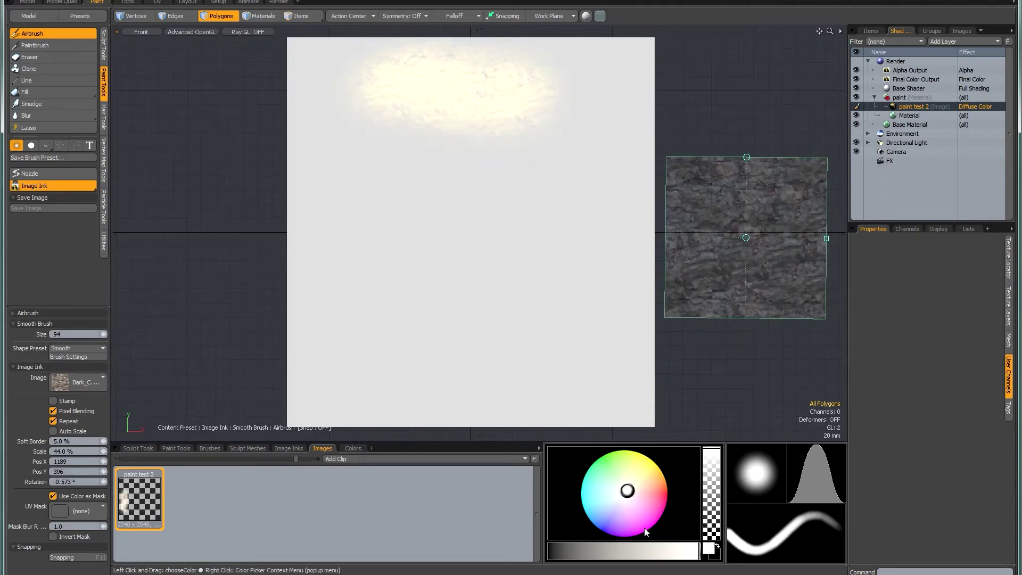
left_click_drag(660, 551, 549, 545)
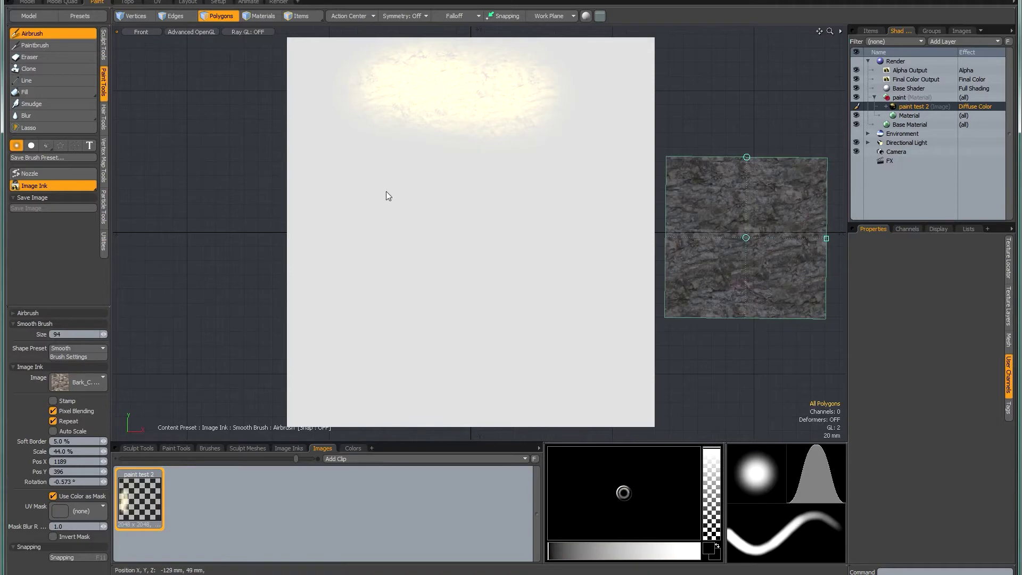
mouse_move(370, 180)
left_mouse_down()
mouse_move(405, 169)
mouse_move(414, 203)
mouse_move(398, 168)
mouse_move(433, 194)
mouse_move(388, 177)
mouse_move(421, 154)
left_mouse_up()
Step: Airbrush a red patch beside the dark one, invert the mask, and add another red patch below
left_click_drag(641, 549, 692, 551)
left_click(667, 491)
mouse_move(515, 155)
left_mouse_down()
mouse_move(538, 188)
mouse_move(546, 159)
mouse_move(517, 191)
mouse_move(522, 226)
left_mouse_up()
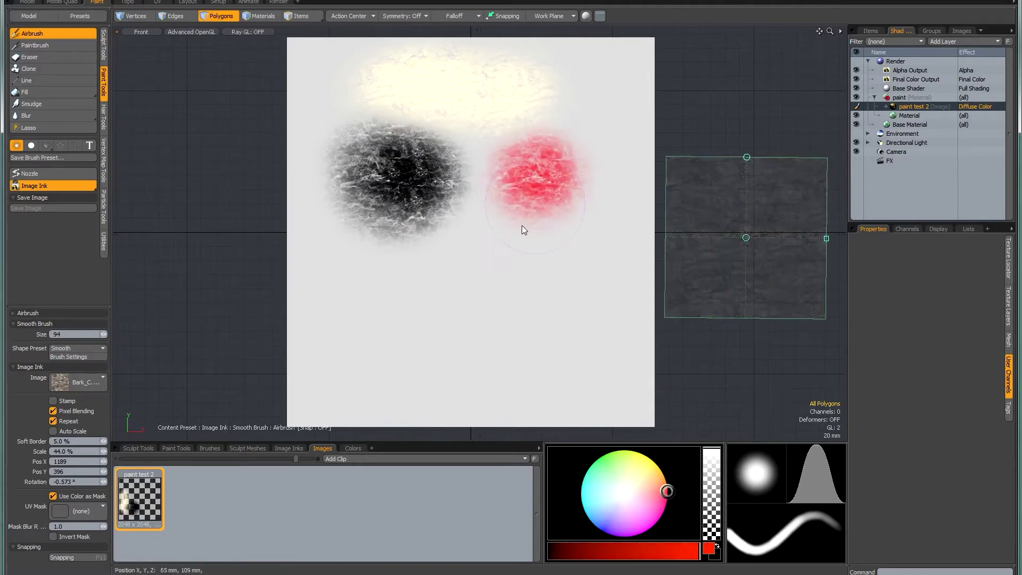
left_click(53, 536)
mouse_move(552, 282)
left_mouse_down()
mouse_move(506, 265)
mouse_move(501, 288)
mouse_move(509, 270)
mouse_move(532, 310)
mouse_move(521, 272)
mouse_move(542, 258)
left_mouse_up()
Step: Add a pale pink dab below the red patch and a black bark patch at lower left
left_click(626, 496)
left_click_drag(626, 496, 628, 494)
mouse_move(562, 372)
left_mouse_down()
mouse_move(502, 363)
mouse_move(551, 371)
mouse_move(518, 355)
mouse_move(549, 331)
mouse_move(500, 329)
mouse_move(541, 325)
left_mouse_up()
left_click_drag(588, 551, 551, 553)
mouse_move(394, 306)
left_mouse_down()
mouse_move(385, 316)
mouse_move(422, 290)
mouse_move(459, 341)
mouse_move(379, 351)
mouse_move(465, 308)
mouse_move(372, 293)
mouse_move(475, 329)
mouse_move(410, 373)
left_mouse_up()
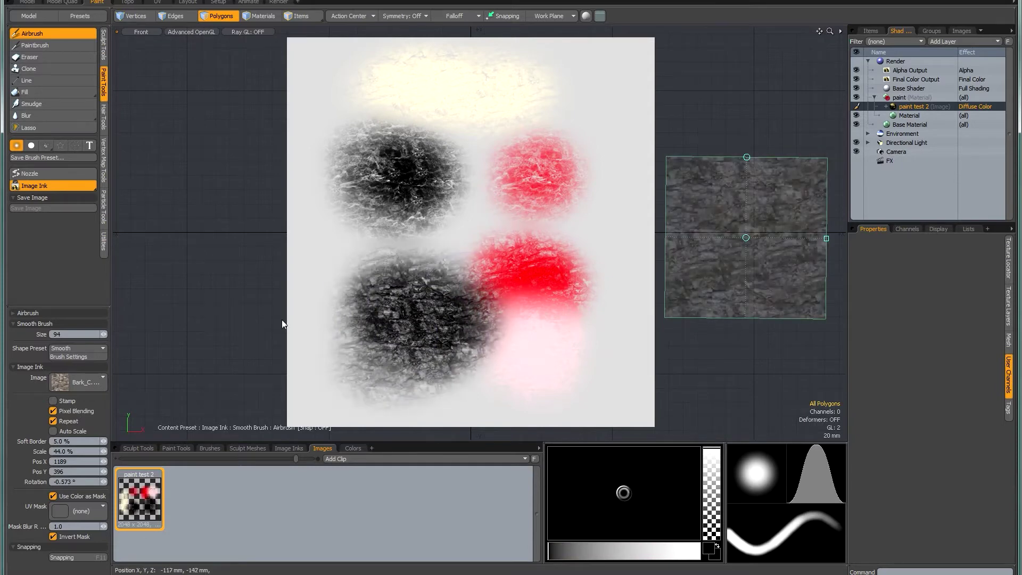
left_click(96, 513)
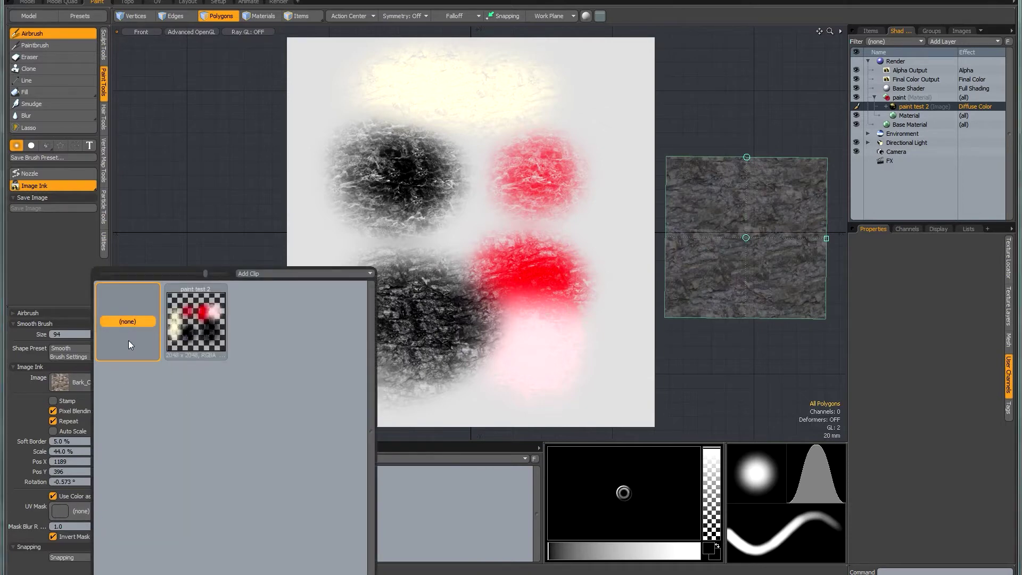
Step: Load Images/Brushes/BarkHeight_2.tif as a new clip for the UV mask
left_click(266, 273)
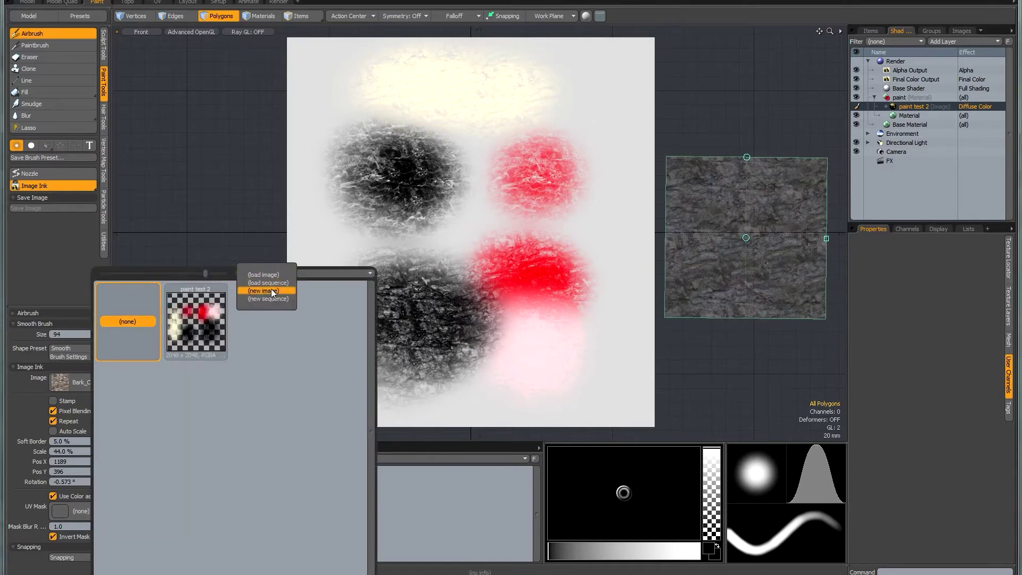
left_click(267, 276)
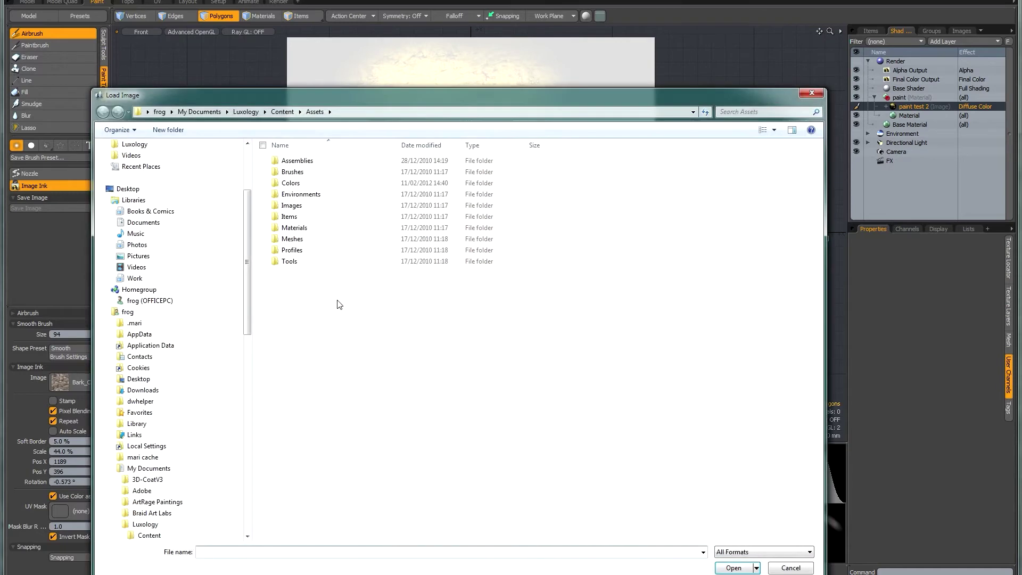
double_click(291, 206)
double_click(292, 206)
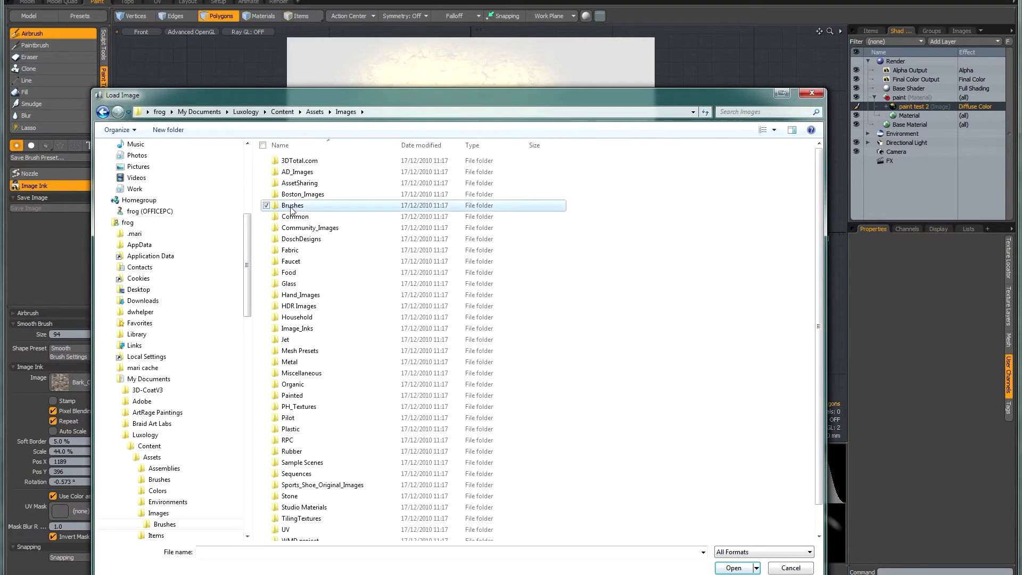
left_click(477, 195)
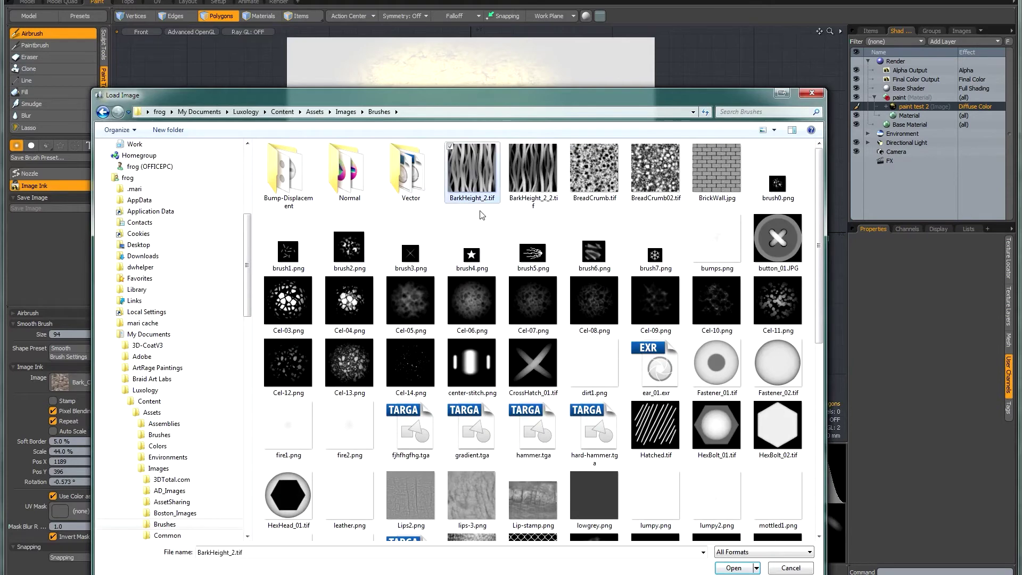
left_click(732, 568)
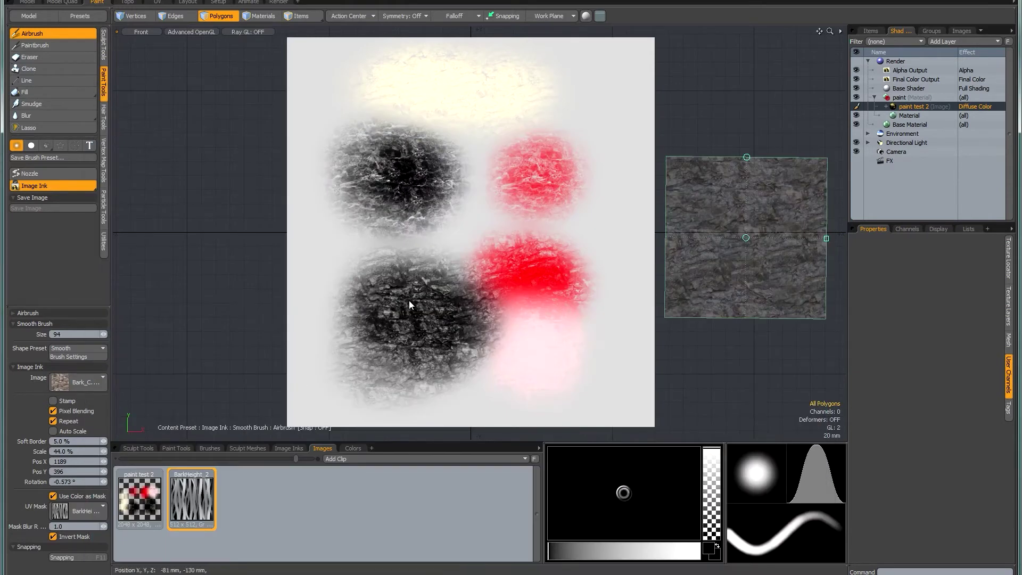
Step: Airbrush masked bark between the black and red patches, shrinking the ink scale slightly
mouse_move(467, 179)
left_mouse_down()
mouse_move(534, 184)
mouse_move(535, 172)
mouse_move(470, 212)
mouse_move(509, 146)
mouse_move(551, 183)
mouse_move(468, 188)
mouse_move(496, 209)
mouse_move(533, 153)
mouse_move(485, 149)
mouse_move(560, 156)
mouse_move(544, 205)
mouse_move(476, 164)
mouse_move(395, 172)
mouse_move(387, 246)
mouse_move(337, 229)
mouse_move(533, 304)
mouse_move(537, 338)
mouse_move(377, 300)
mouse_move(336, 322)
mouse_move(384, 138)
mouse_move(480, 119)
mouse_move(397, 106)
mouse_move(471, 163)
left_mouse_up()
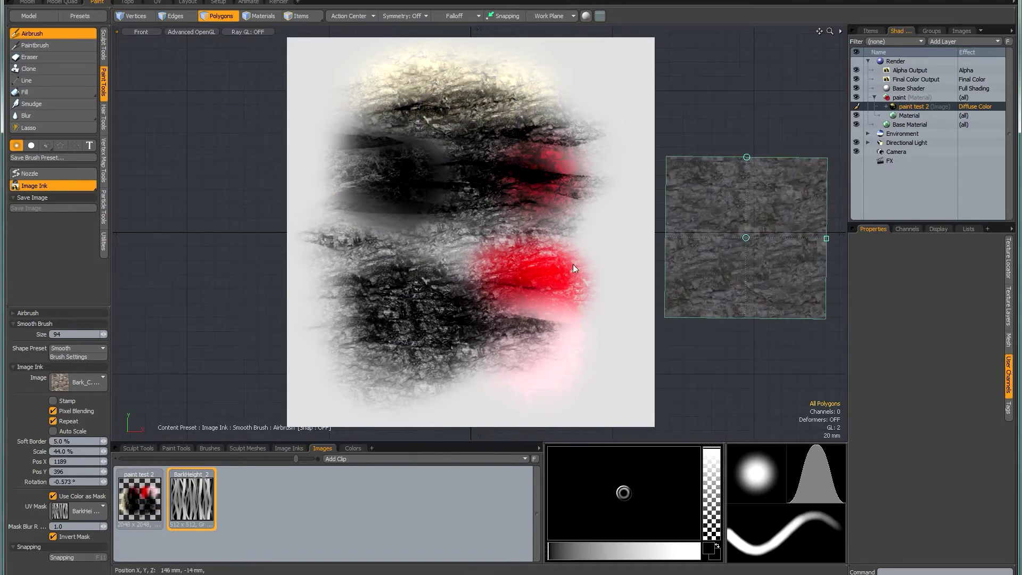
left_click_drag(826, 238, 823, 238)
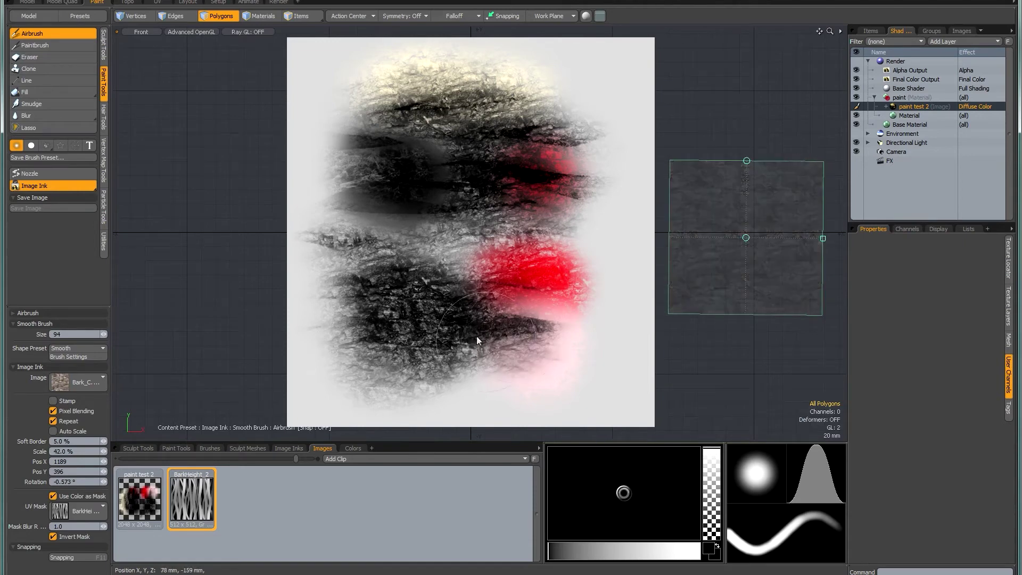
mouse_move(463, 280)
left_mouse_down()
mouse_move(440, 311)
mouse_move(400, 276)
mouse_move(431, 292)
mouse_move(447, 283)
mouse_move(376, 296)
mouse_move(366, 251)
mouse_move(342, 278)
mouse_move(365, 327)
mouse_move(333, 268)
mouse_move(360, 319)
mouse_move(386, 208)
mouse_move(376, 240)
mouse_move(408, 238)
mouse_move(426, 192)
mouse_move(487, 264)
mouse_move(472, 280)
left_mouse_up()
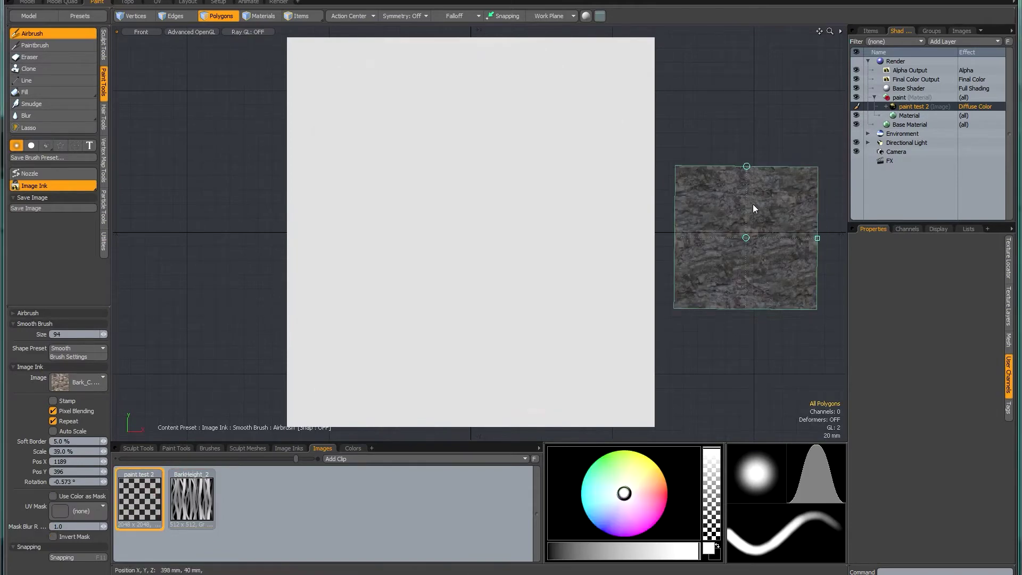
Step: Enable Stamp and stamp tiled bark over the canvas at 38% scale, then again at 66%
left_click(54, 401)
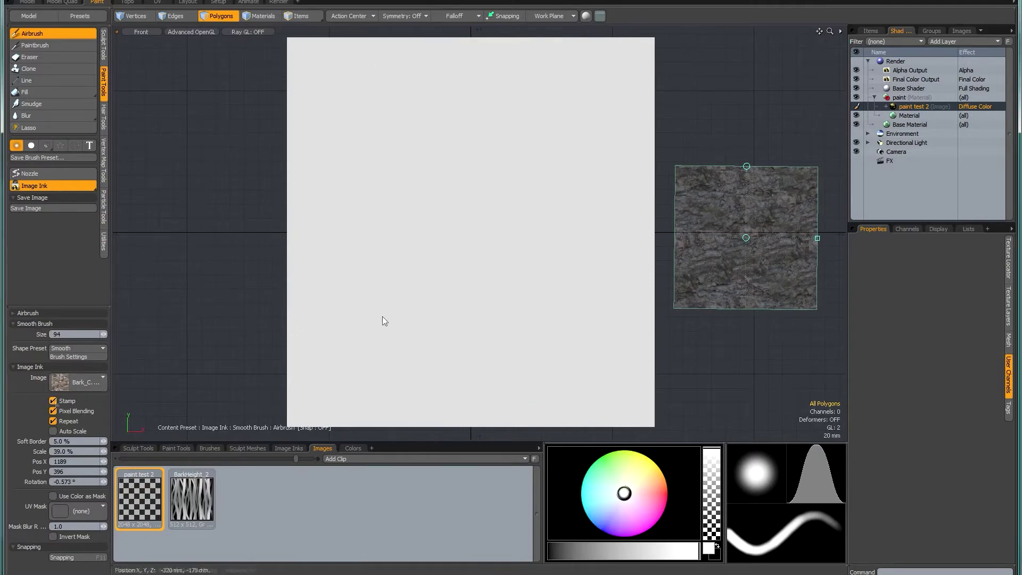
left_click_drag(817, 238, 818, 238)
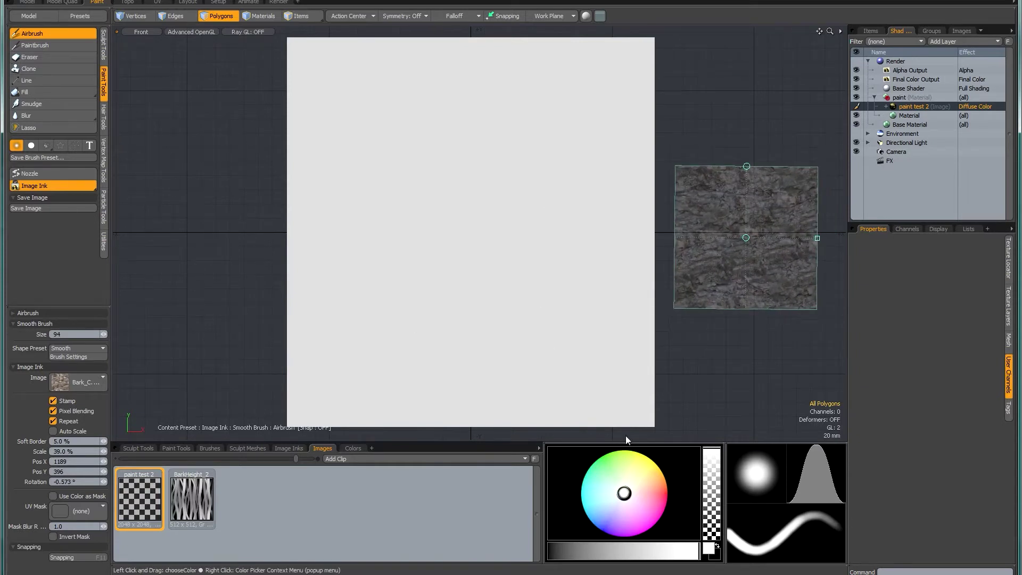
left_click(439, 208)
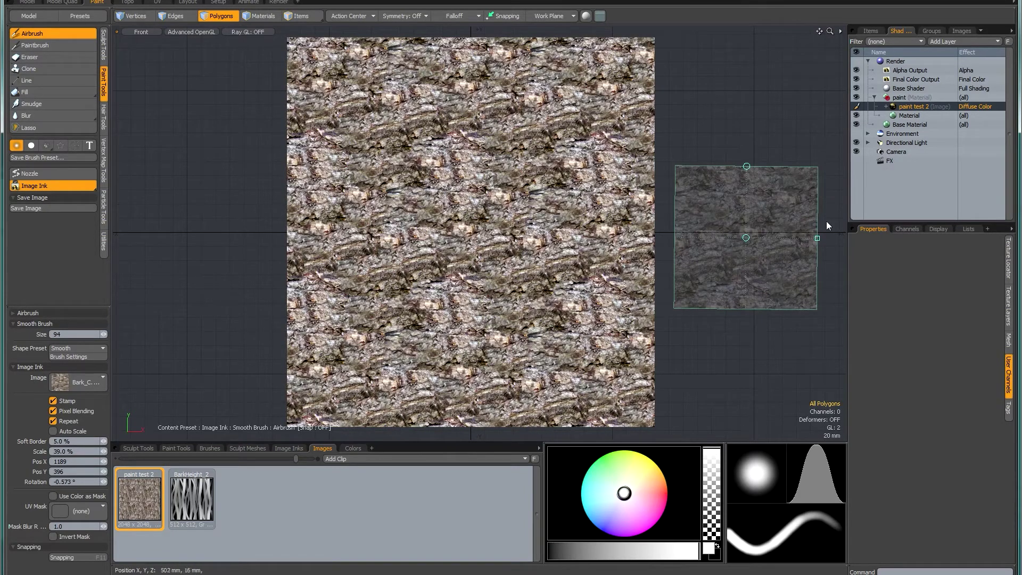
scroll(819, 238, "up", 5)
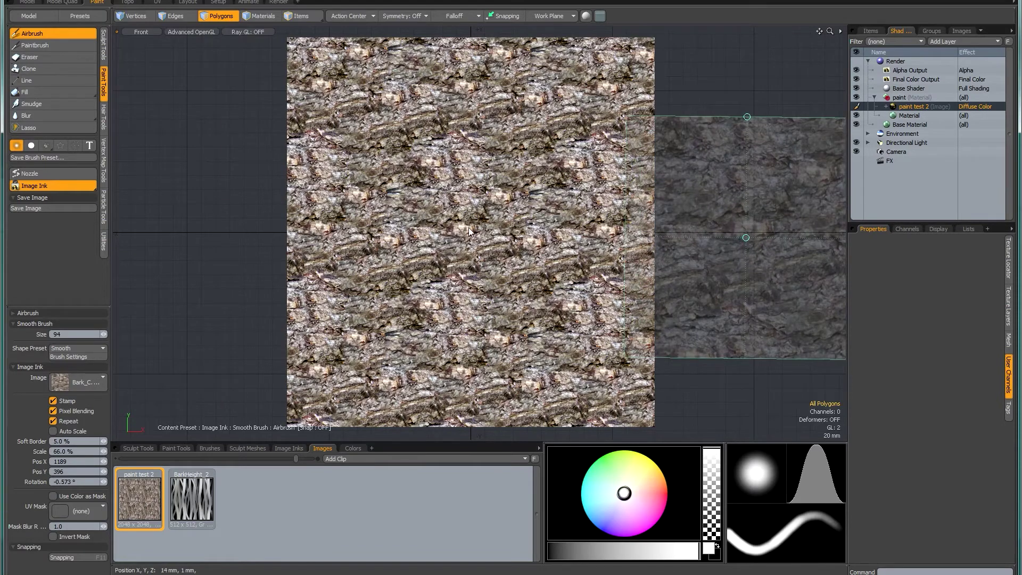
left_click(452, 229)
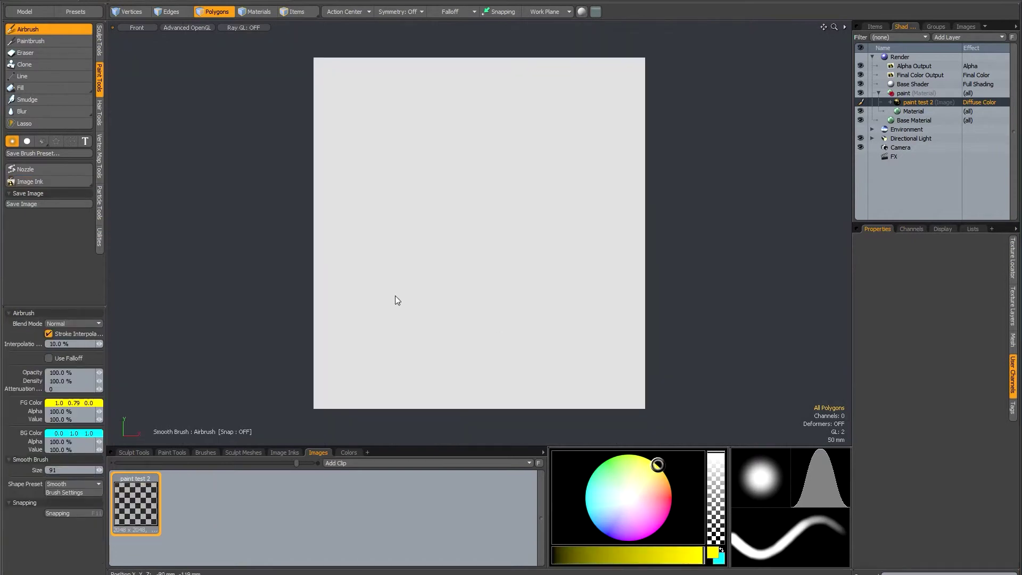
Step: Switch the airbrush to Parametric Ink with Pressure as the driving parameter
left_click(59, 181)
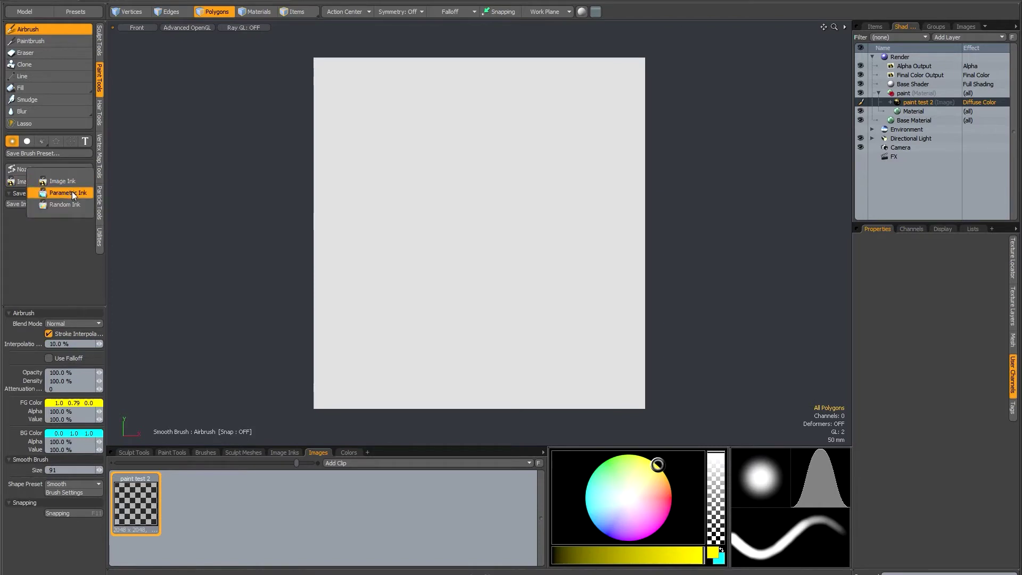
left_click(71, 194)
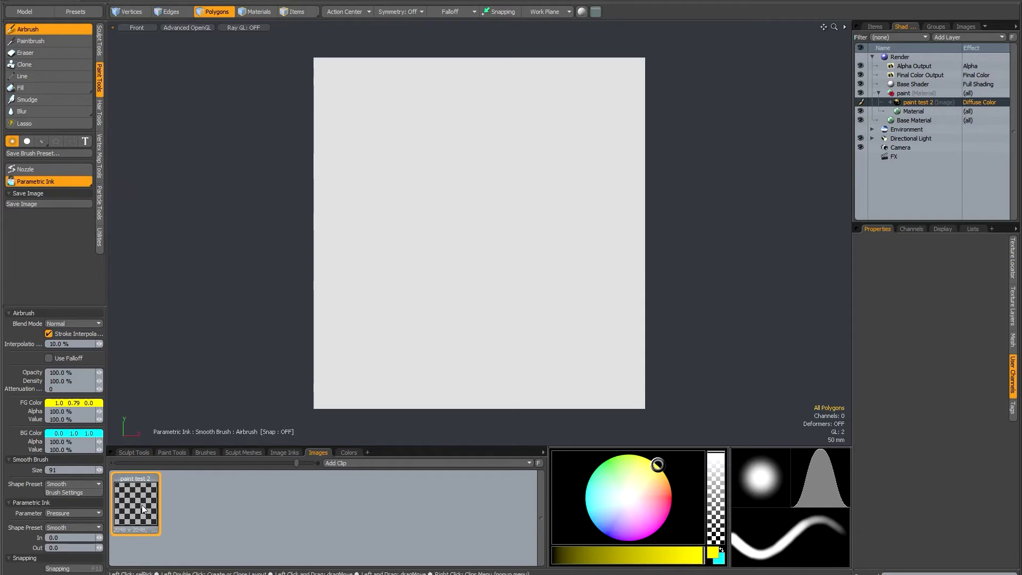
left_click(81, 513)
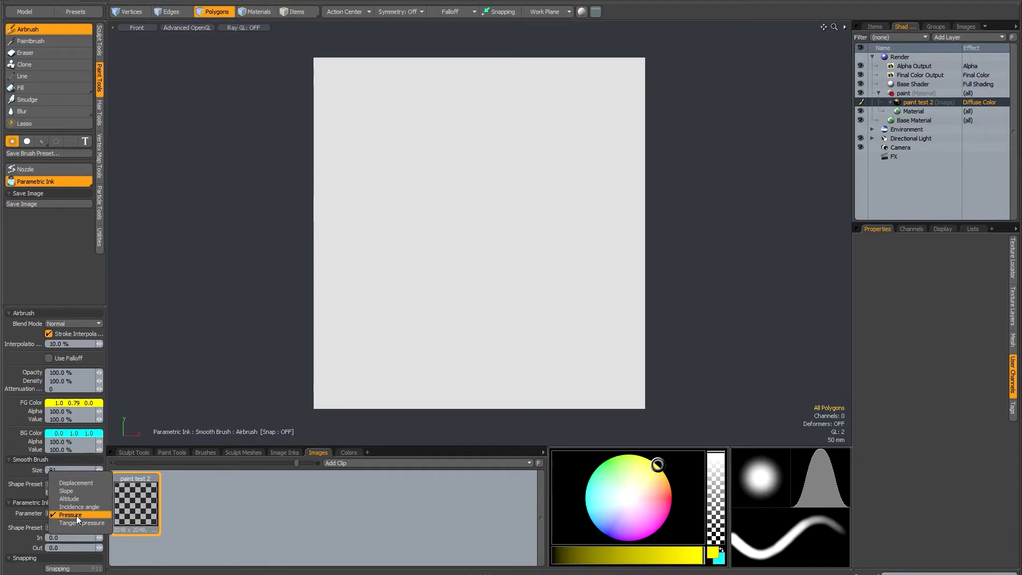
left_click(75, 515)
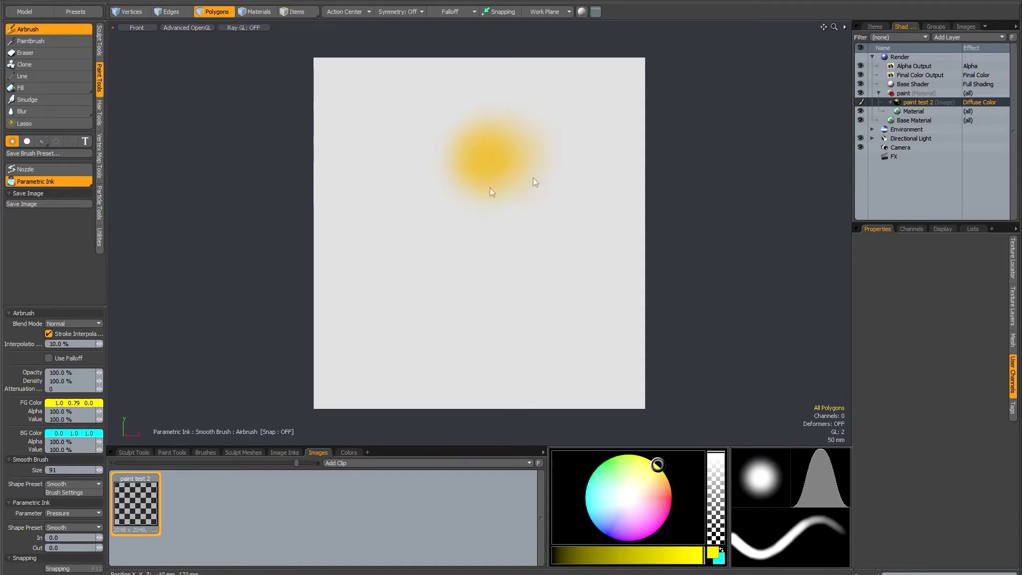
Step: Enlarge the yellow blob, add a green blob, and paint noisy strokes with the Procedural brush
left_click_drag(533, 178, 498, 147)
mouse_move(465, 200)
left_mouse_down()
mouse_move(434, 222)
mouse_move(431, 185)
mouse_move(420, 203)
mouse_move(460, 240)
mouse_move(469, 228)
mouse_move(430, 255)
mouse_move(441, 219)
mouse_move(444, 265)
mouse_move(450, 229)
mouse_move(509, 272)
mouse_move(541, 217)
mouse_move(565, 230)
mouse_move(541, 238)
mouse_move(481, 229)
mouse_move(470, 203)
mouse_move(485, 189)
mouse_move(456, 192)
left_mouse_up()
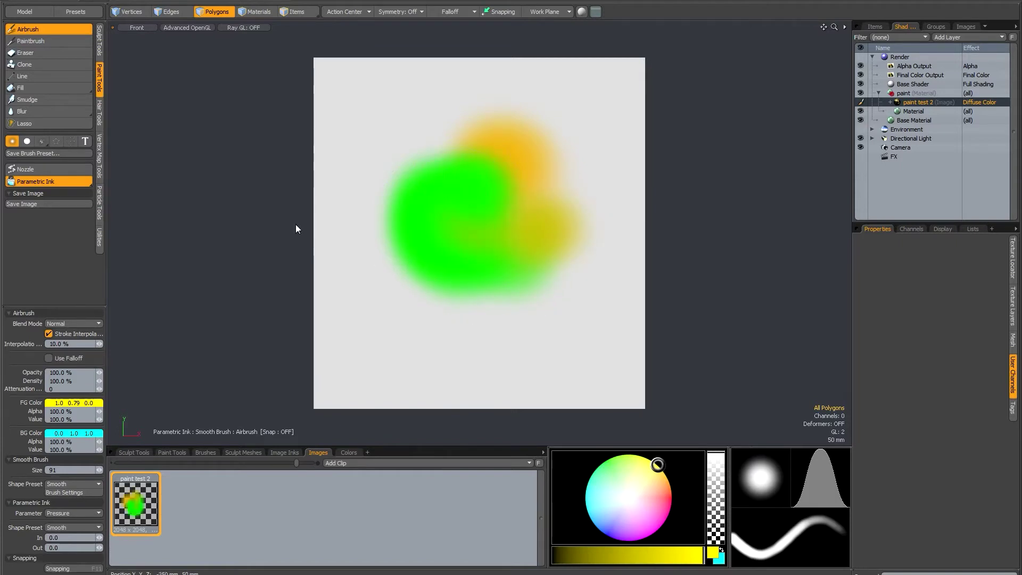
left_click(41, 142)
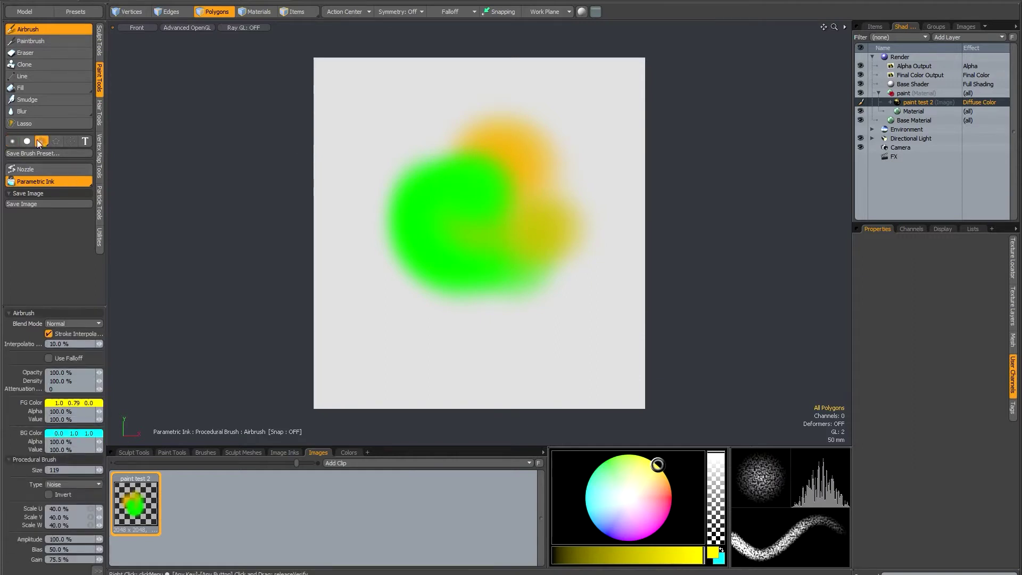
mouse_move(425, 140)
left_mouse_down()
mouse_move(564, 129)
mouse_move(585, 175)
left_mouse_up()
Step: Paint rotated square strokes with the Image brush at size 185
left_click(56, 142)
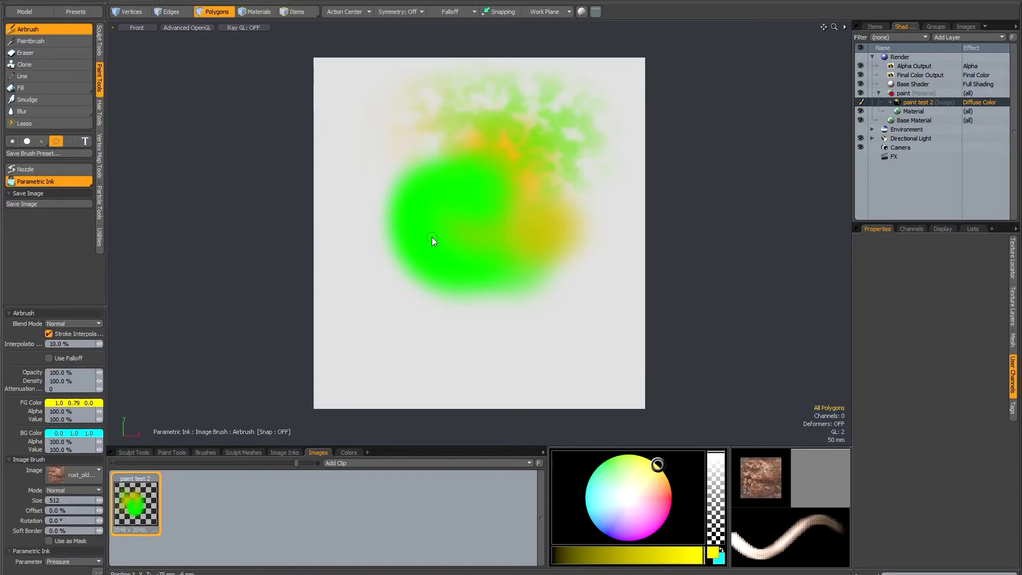
right_click_drag(461, 242, 467, 235)
left_click_drag(388, 317, 398, 160)
mouse_move(490, 320)
left_mouse_down()
mouse_move(520, 327)
mouse_move(549, 297)
mouse_move(551, 315)
mouse_move(566, 231)
mouse_move(586, 233)
mouse_move(584, 216)
mouse_move(587, 227)
mouse_move(529, 216)
mouse_move(518, 177)
mouse_move(451, 177)
left_mouse_up()
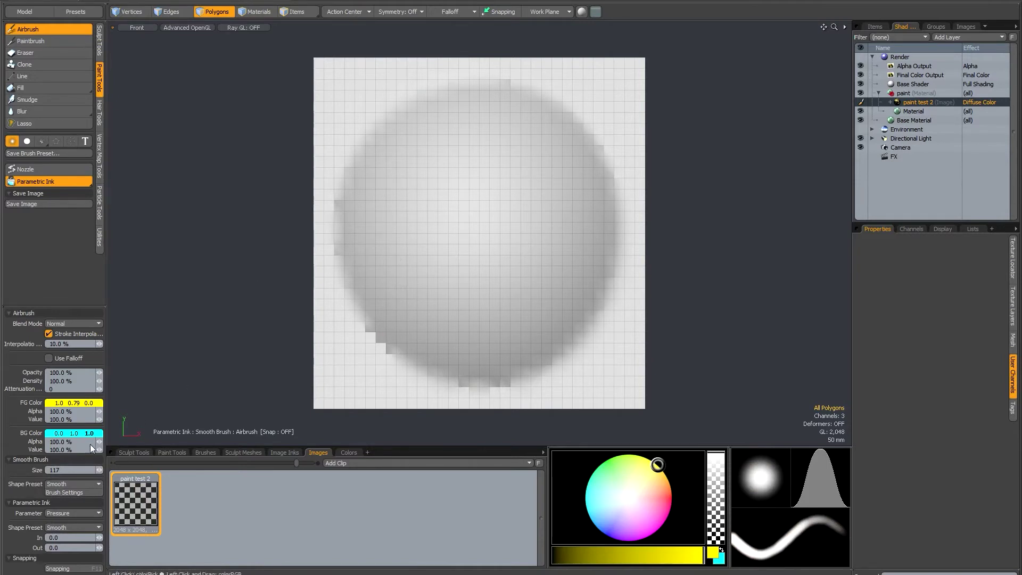
Step: Drive Parametric Ink by Incidence angle and spray a green band down the egg's right side
left_click(78, 514)
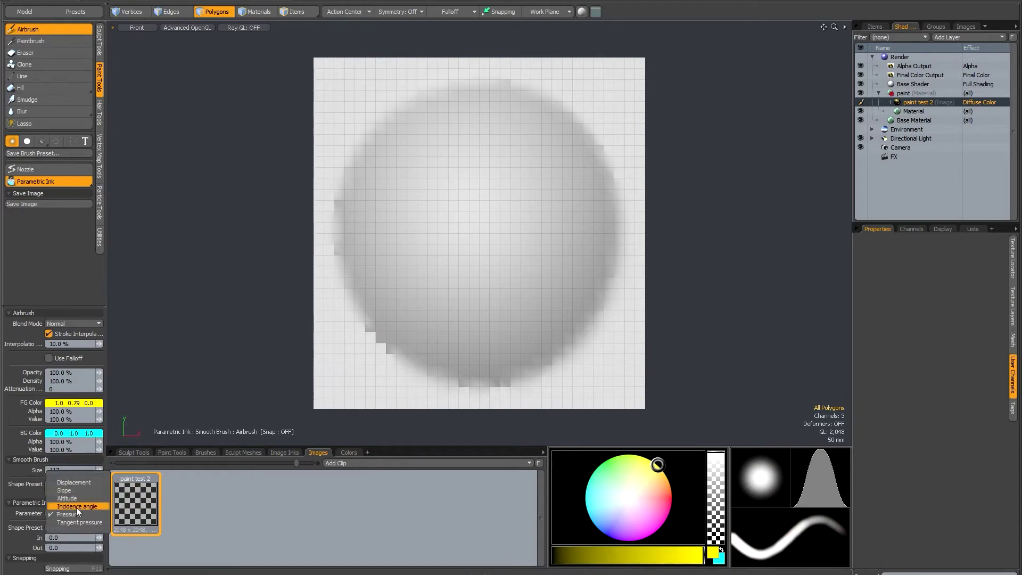
left_click(75, 506)
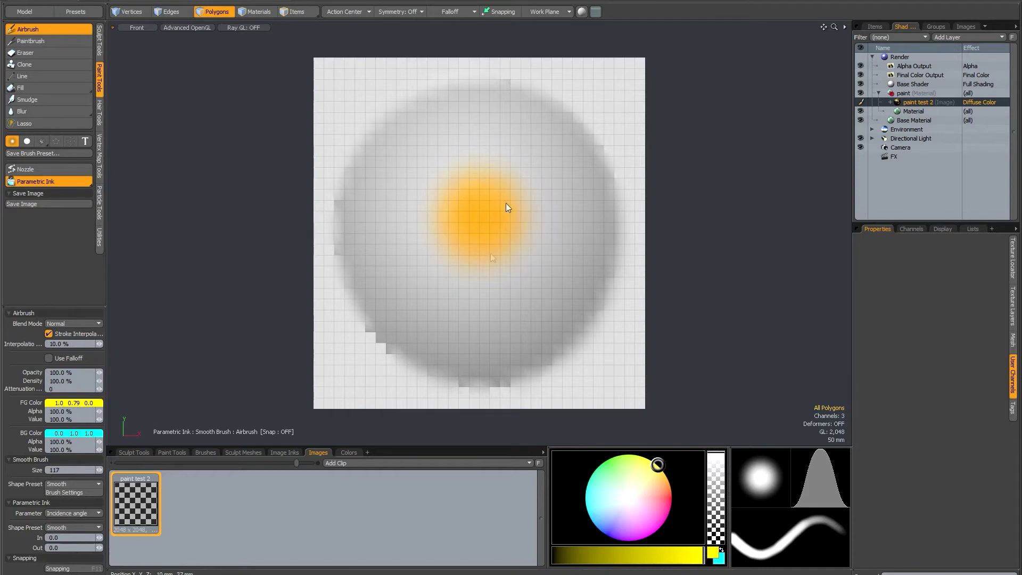
left_click_drag(551, 146, 577, 177)
mouse_move(515, 110)
left_mouse_down()
mouse_move(574, 146)
mouse_move(611, 212)
left_mouse_up()
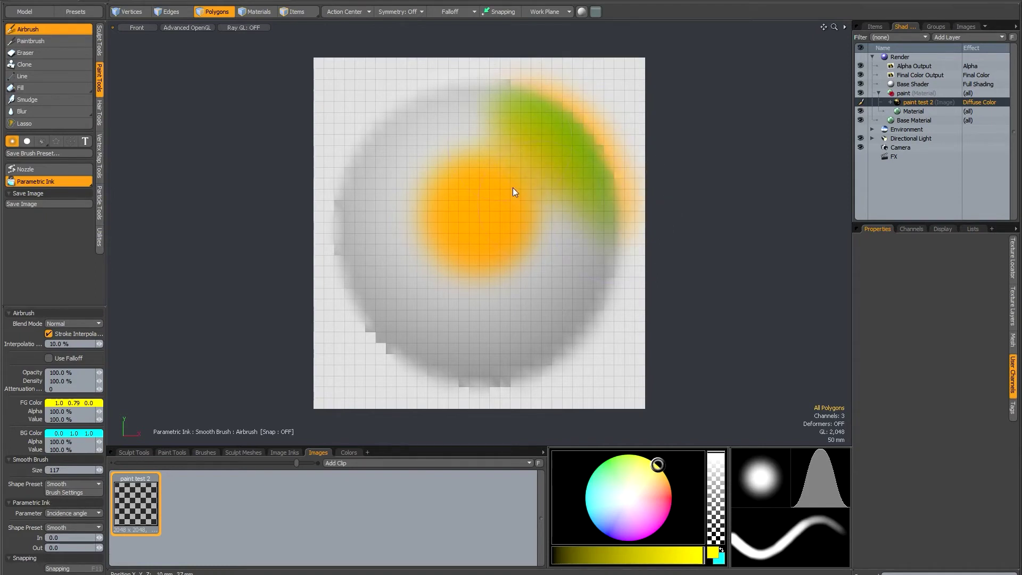
mouse_move(523, 189)
left_mouse_down()
mouse_move(589, 297)
mouse_move(598, 278)
mouse_move(580, 277)
left_mouse_up()
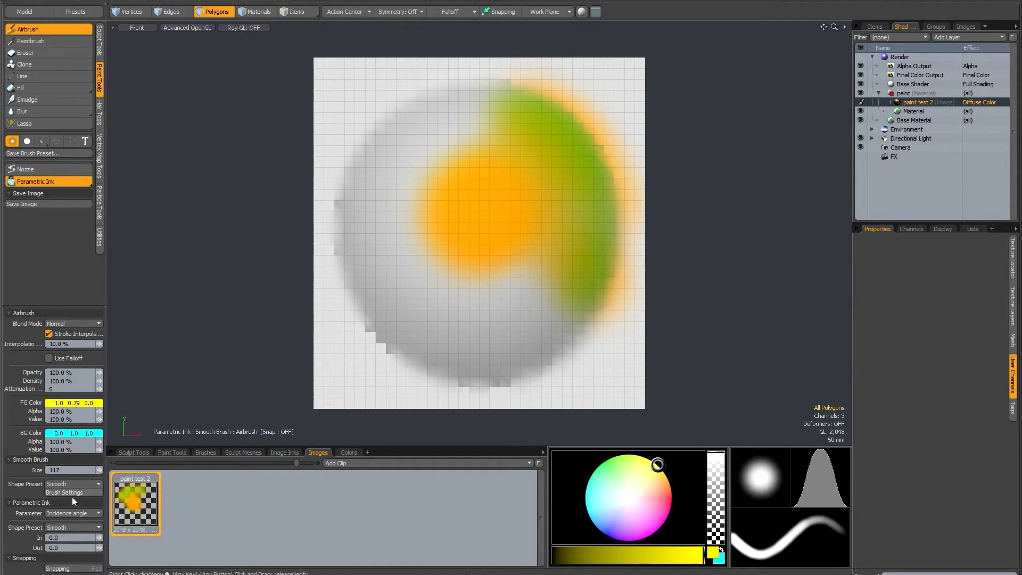
Step: Set Parametric Ink to Altitude and spray green across the egg's upper-left and orange centre
left_click(74, 514)
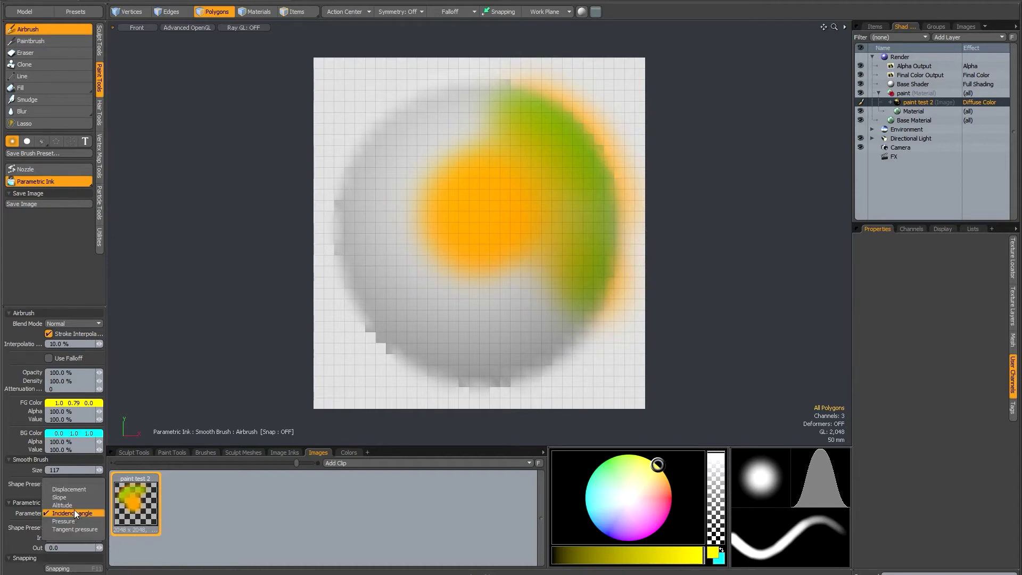
left_click(75, 504)
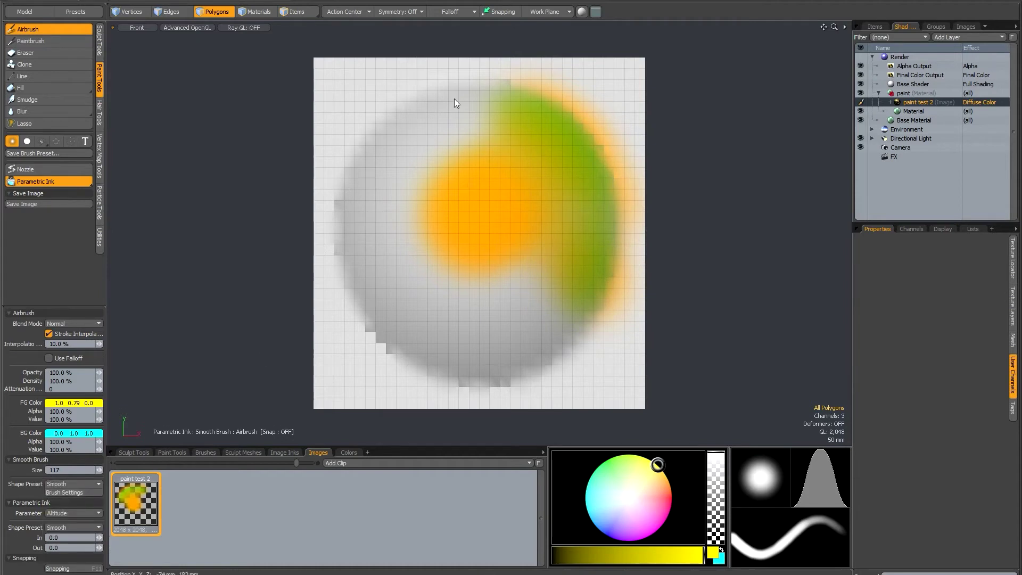
mouse_move(430, 153)
left_mouse_down()
mouse_move(439, 130)
mouse_move(380, 138)
left_mouse_up()
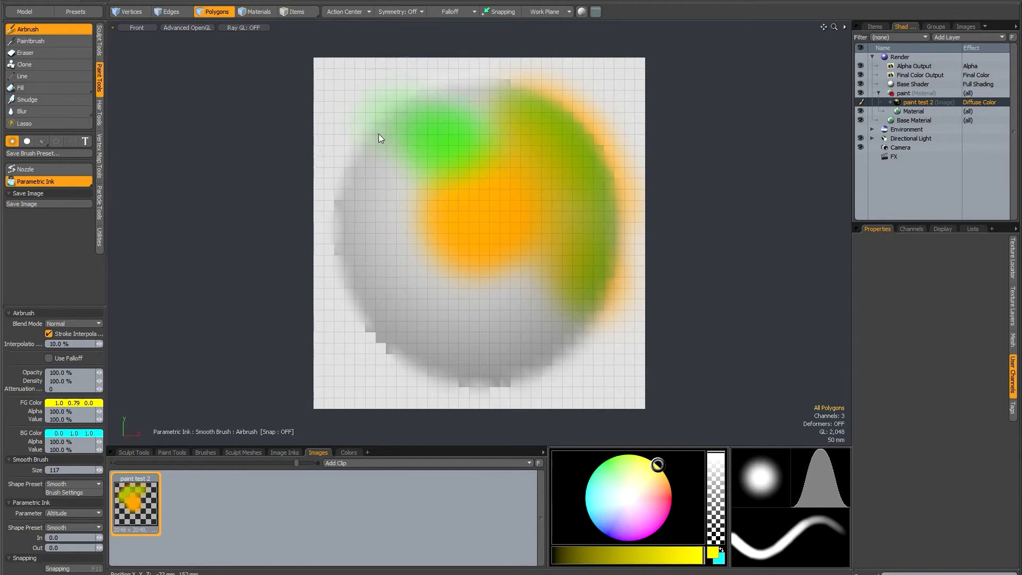
mouse_move(490, 210)
left_mouse_down()
mouse_move(464, 222)
mouse_move(507, 184)
mouse_move(466, 138)
mouse_move(534, 103)
mouse_move(420, 93)
mouse_move(625, 79)
mouse_move(633, 101)
mouse_move(611, 324)
mouse_move(613, 50)
mouse_move(619, 260)
mouse_move(593, 409)
mouse_move(629, 354)
mouse_move(555, 336)
mouse_move(498, 283)
mouse_move(360, 264)
left_mouse_up()
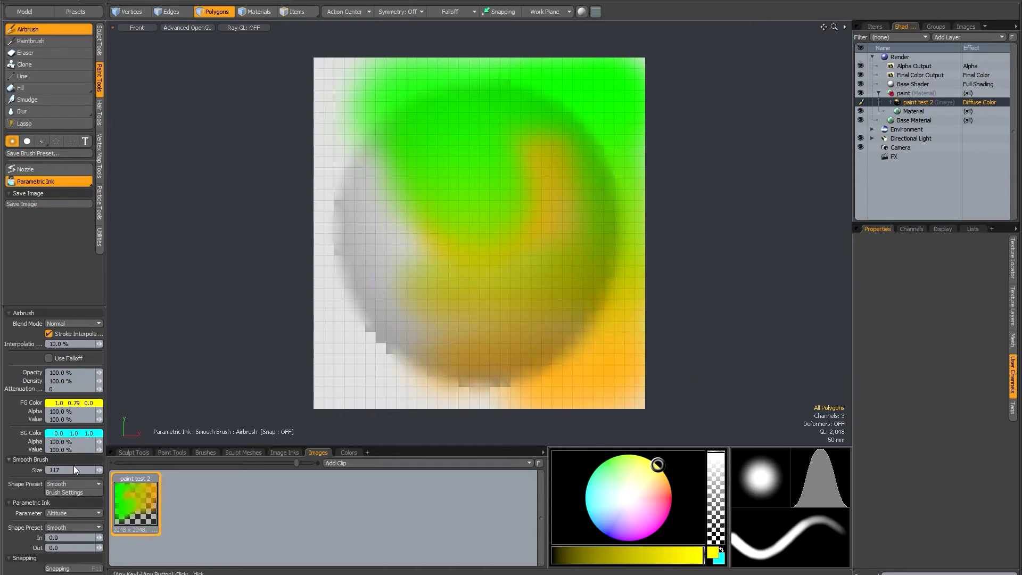
left_click(78, 513)
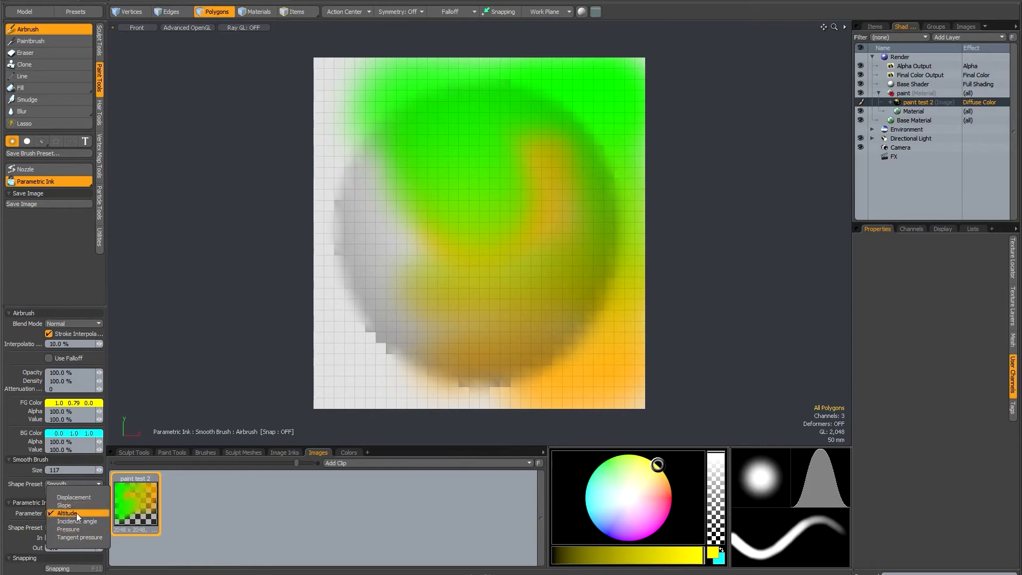
left_click(76, 513)
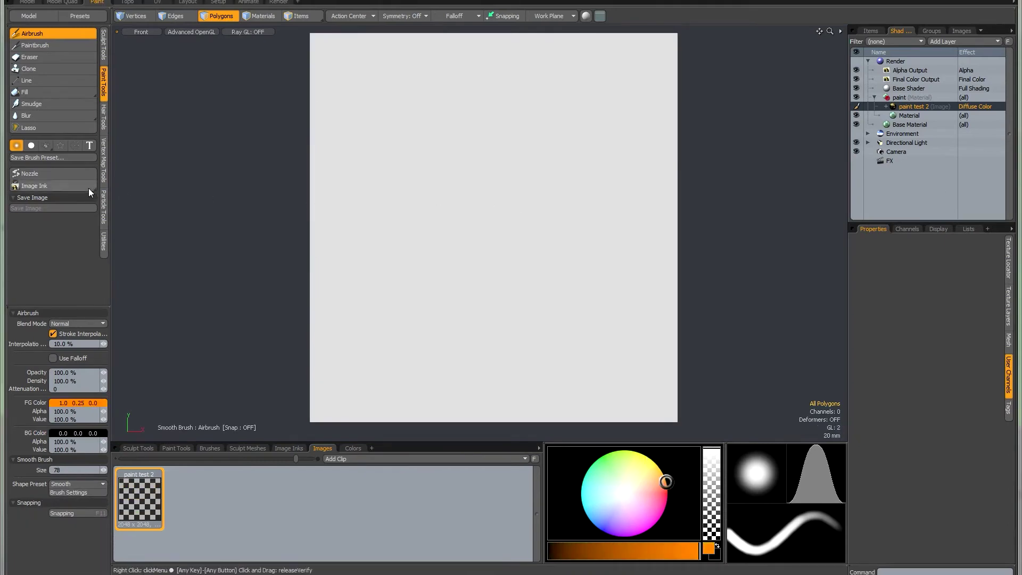
Step: Switch to Random Ink with higher hue variation and spray multicolour paint along the canvas top
left_click(85, 187)
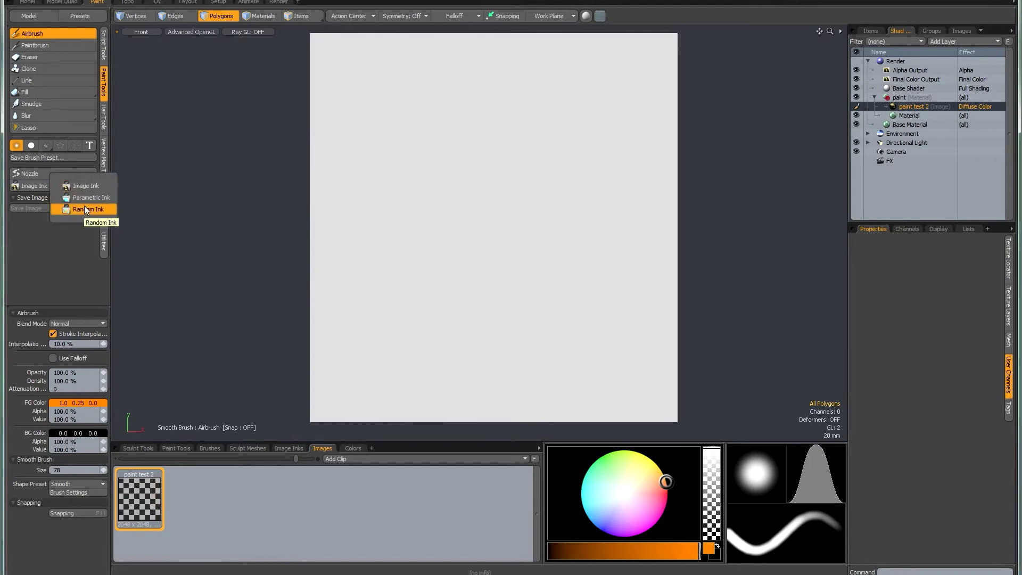
left_click(84, 209)
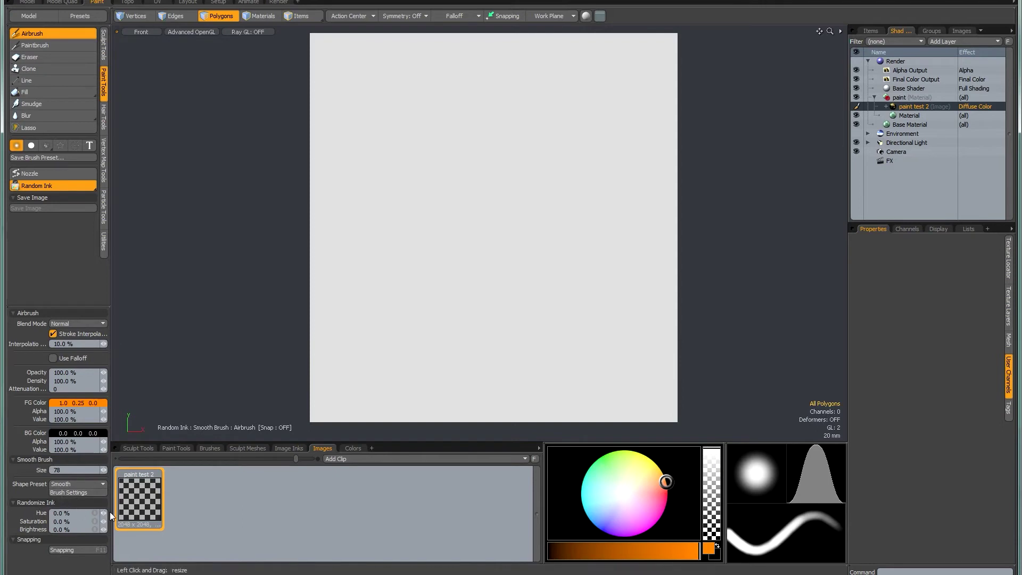
left_click_drag(105, 514, 104, 529)
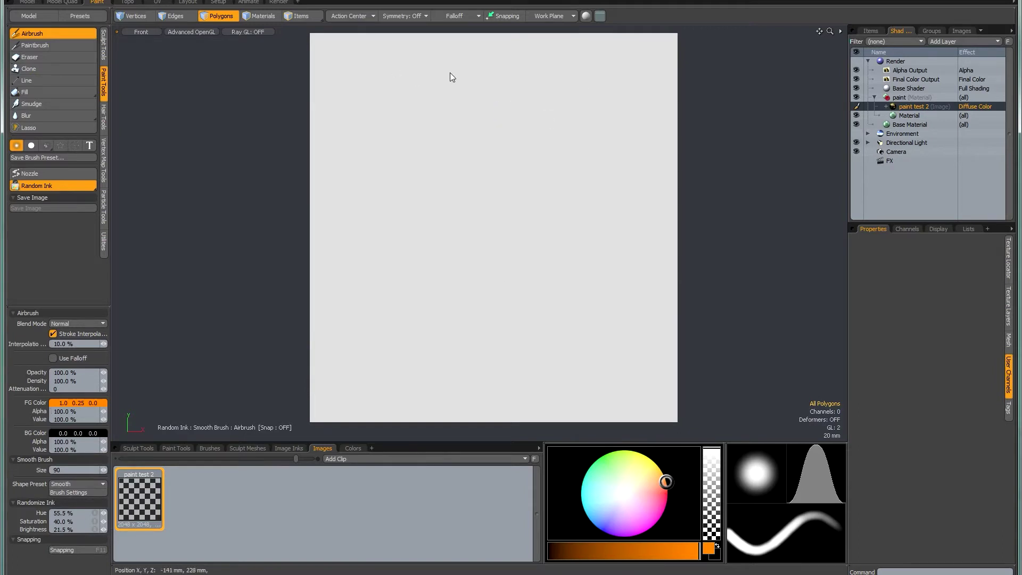
mouse_move(574, 76)
left_mouse_down()
mouse_move(628, 79)
mouse_move(346, 78)
mouse_move(644, 68)
left_mouse_up()
mouse_move(397, 63)
left_mouse_down()
mouse_move(354, 72)
mouse_move(554, 74)
mouse_move(546, 104)
mouse_move(387, 130)
mouse_move(573, 118)
mouse_move(413, 126)
mouse_move(568, 140)
mouse_move(401, 142)
mouse_move(458, 78)
left_mouse_up()
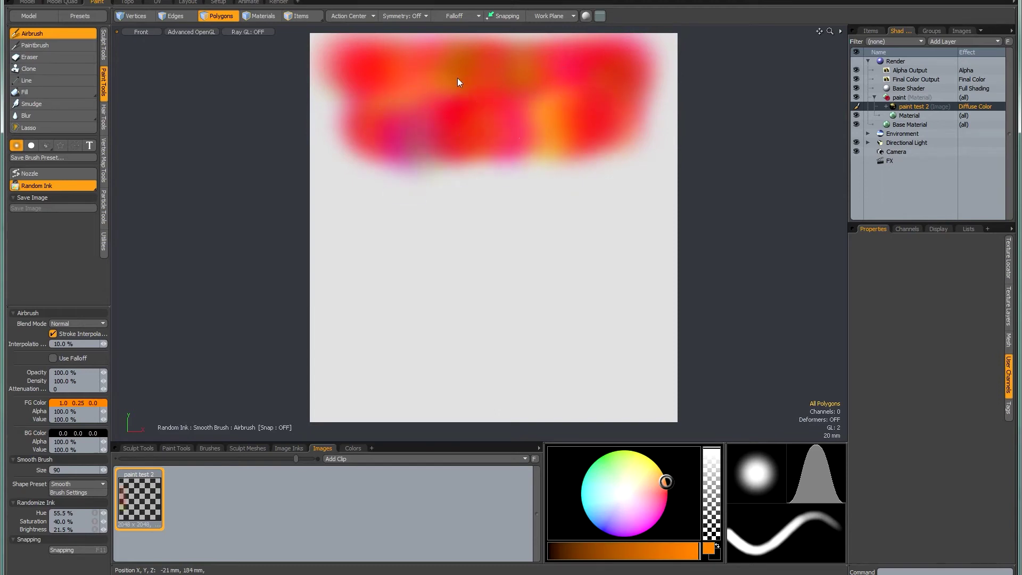
Step: Spray noisy paint in the centre with the Procedural brush, then the Image brush over the orange
left_click(47, 146)
mouse_move(458, 216)
left_mouse_down()
mouse_move(484, 194)
mouse_move(444, 248)
mouse_move(433, 209)
mouse_move(346, 213)
left_mouse_up()
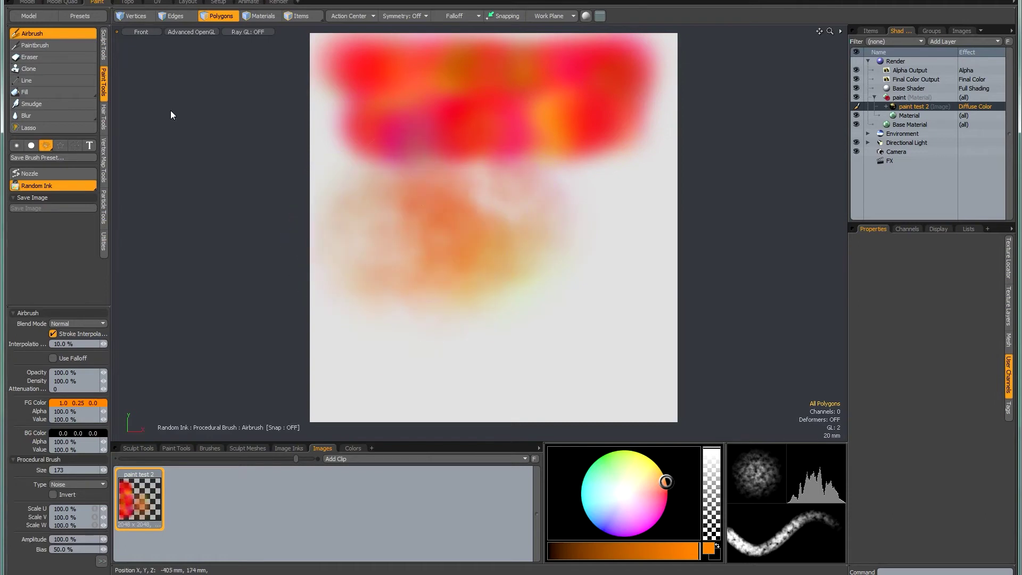
left_click(60, 145)
mouse_move(527, 294)
left_mouse_down()
mouse_move(534, 262)
mouse_move(524, 291)
mouse_move(503, 213)
mouse_move(518, 230)
mouse_move(472, 212)
mouse_move(423, 258)
mouse_move(458, 276)
mouse_move(527, 247)
mouse_move(571, 191)
mouse_move(562, 219)
mouse_move(530, 222)
left_mouse_up()
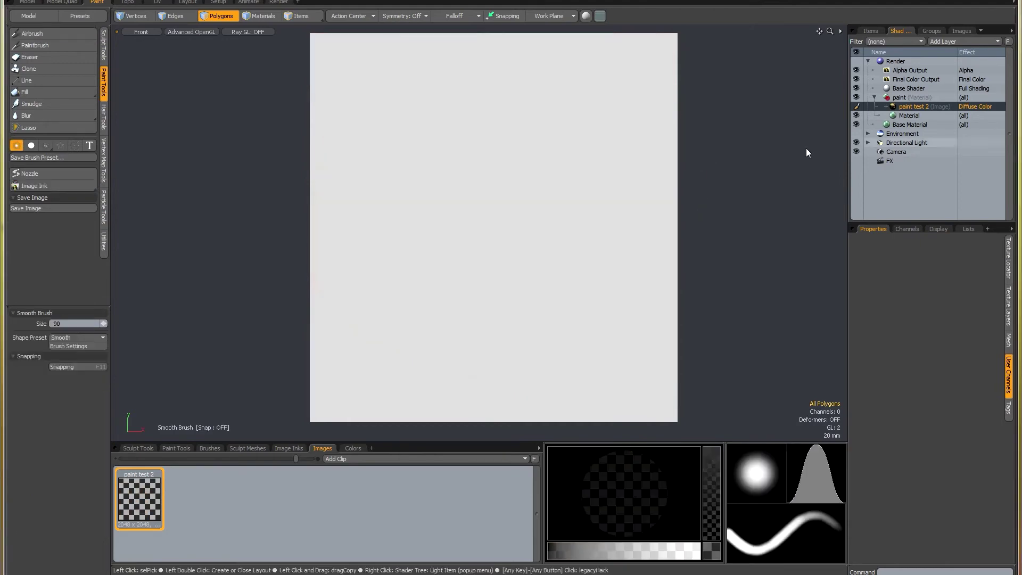
Step: Draw a rectangular Lasso falloff region in the middle of the canvas
left_click(44, 128)
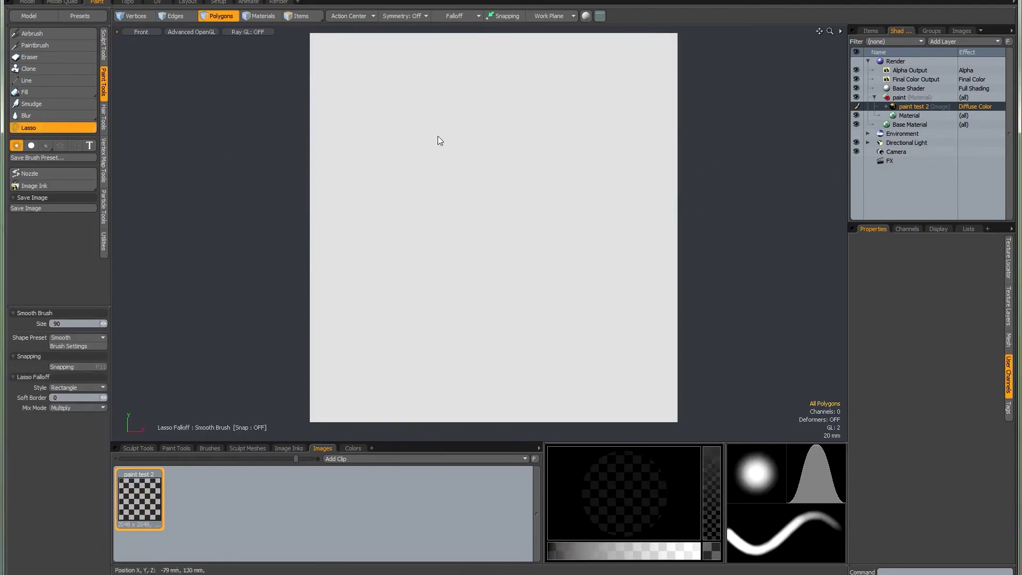
left_click_drag(387, 140, 418, 187)
left_click(93, 387)
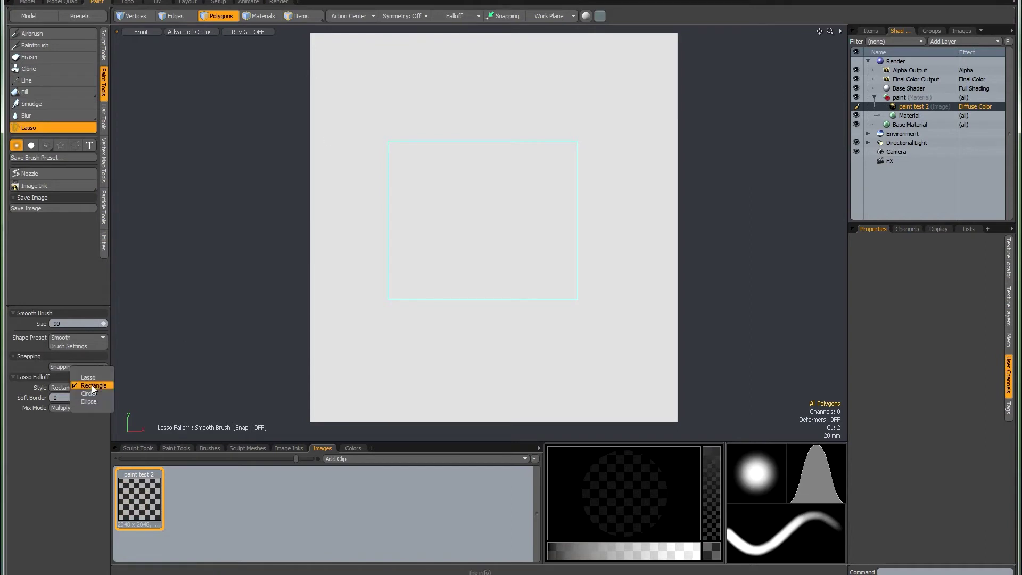
left_click(94, 385)
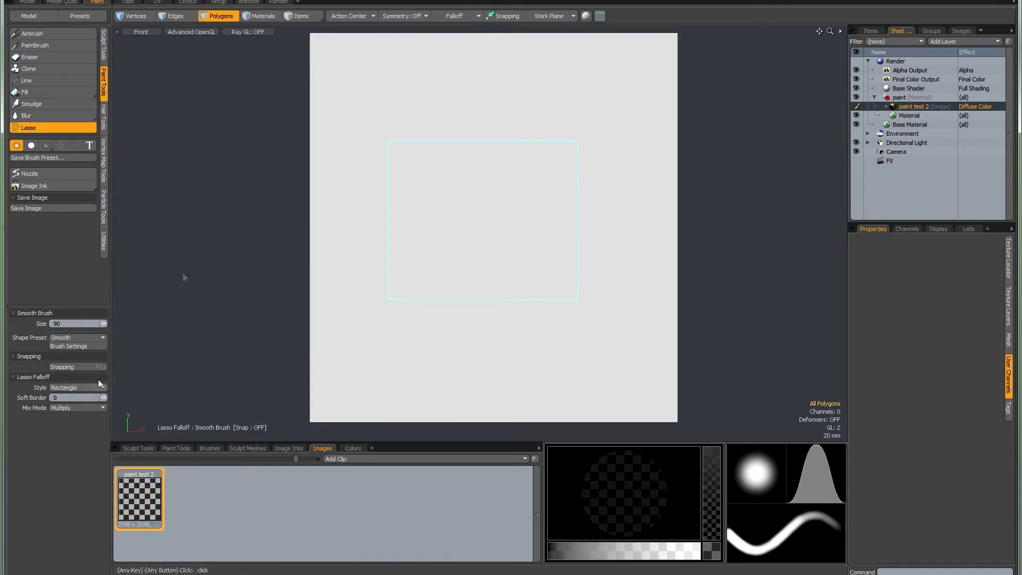
left_click(77, 34)
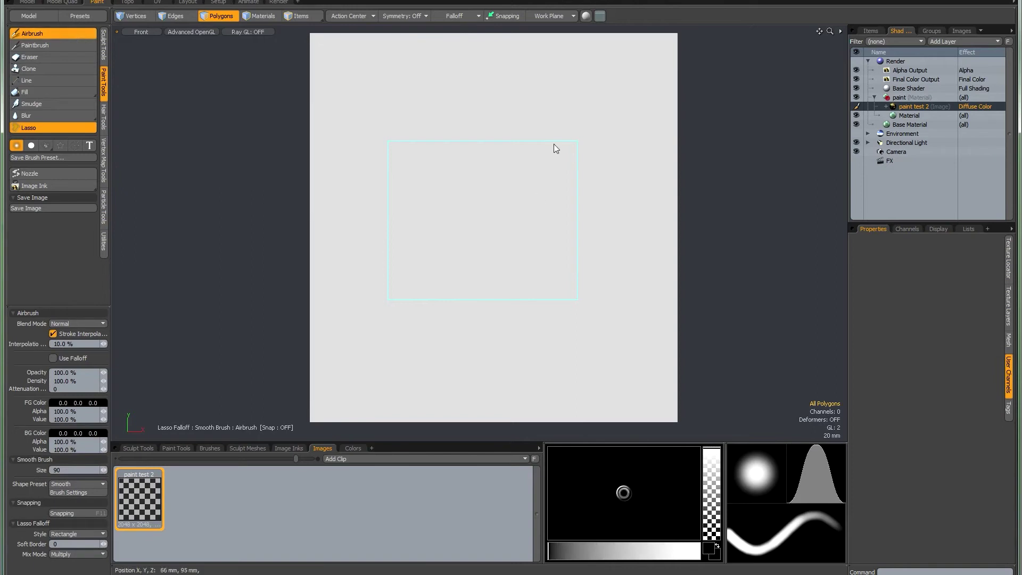
Step: Enable Use Falloff and paint a dark blob clipped to the rectangle, then turn the lasso off
mouse_move(560, 126)
left_mouse_down()
mouse_move(536, 117)
mouse_move(576, 133)
mouse_move(565, 132)
mouse_move(559, 189)
mouse_move(575, 167)
mouse_move(538, 120)
left_mouse_up()
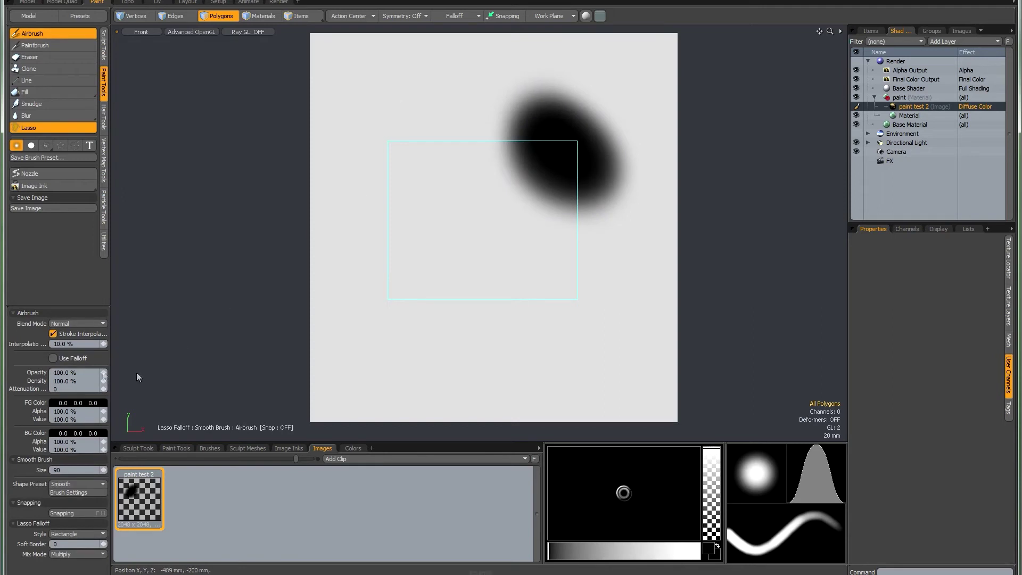
left_click(53, 358)
mouse_move(392, 243)
left_mouse_down()
mouse_move(417, 279)
mouse_move(378, 243)
mouse_move(373, 168)
mouse_move(433, 237)
mouse_move(312, 232)
left_mouse_up()
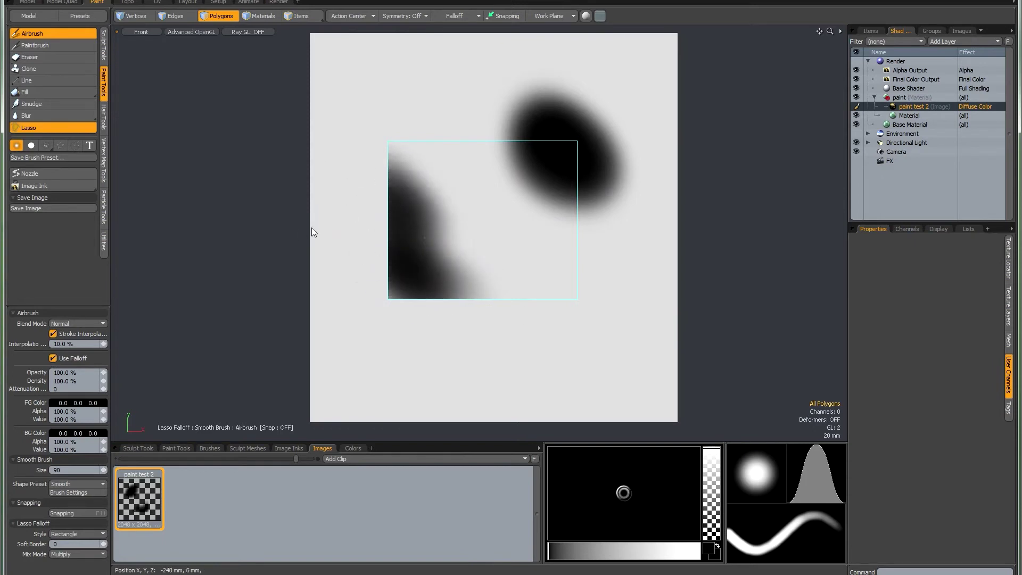
left_click(74, 129)
left_click(73, 33)
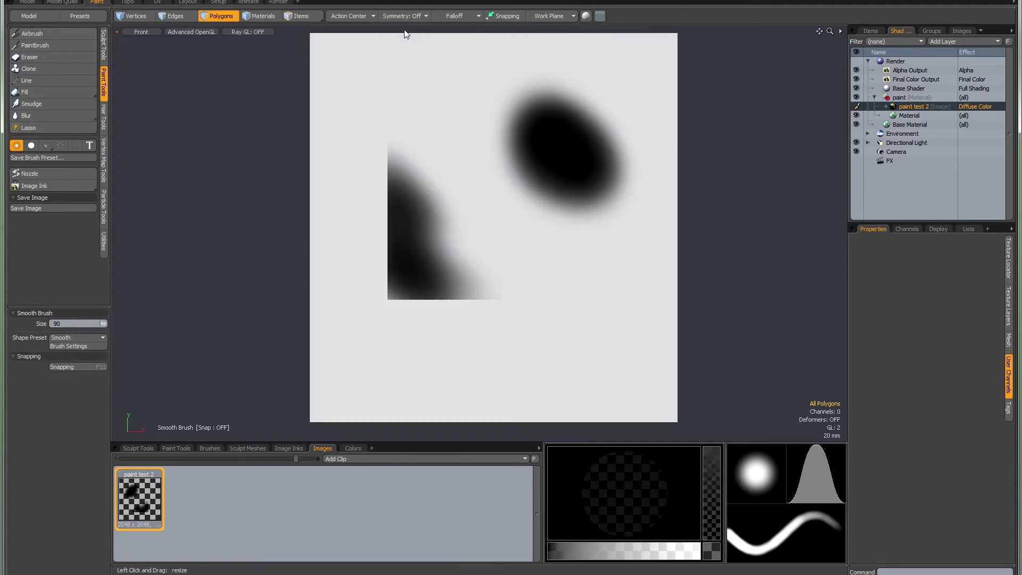
Step: Choose a Linear falloff and reload paint test 2 to discard the painting
left_click(458, 16)
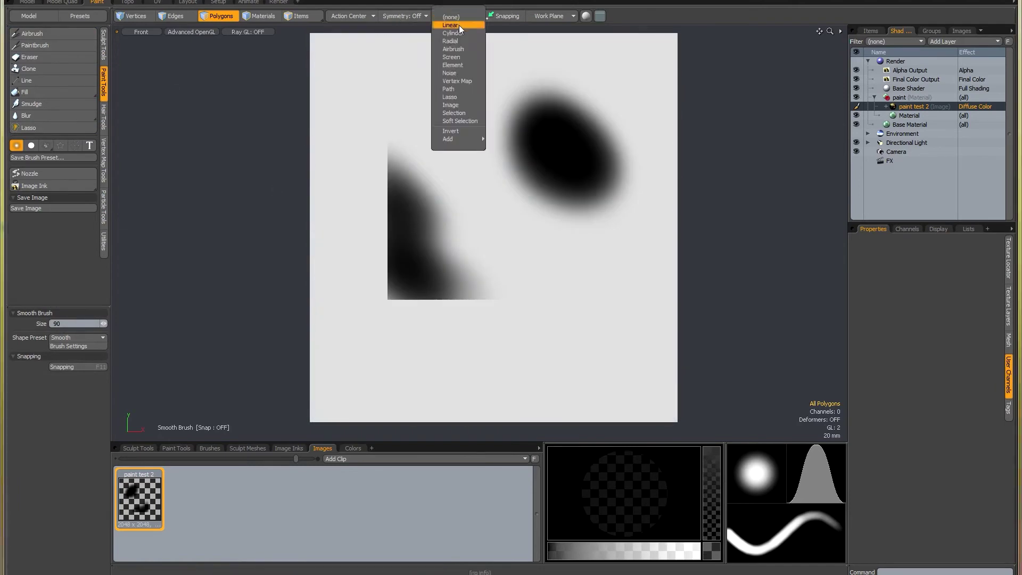
left_click(459, 25)
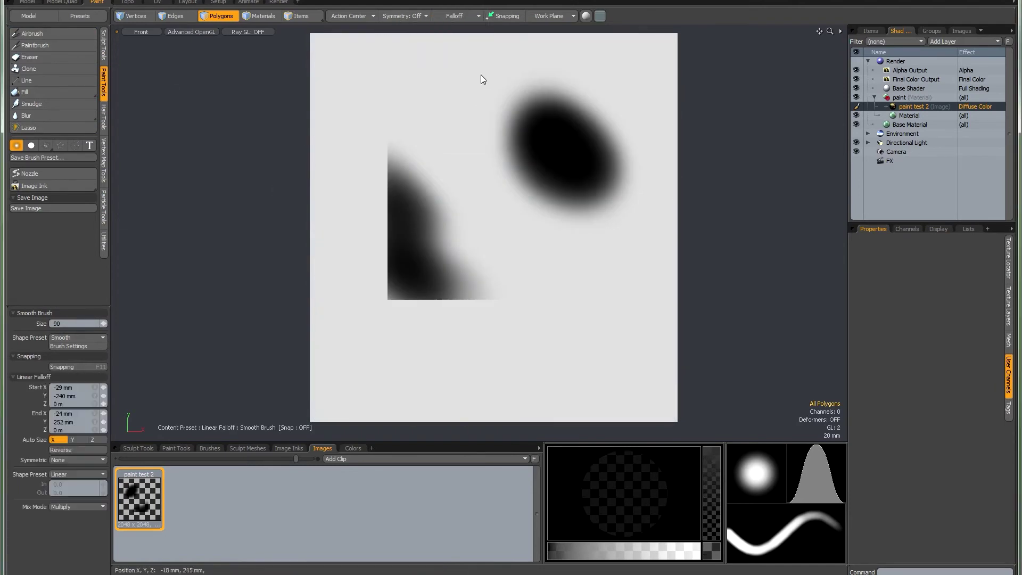
right_click(128, 506)
left_click(126, 513)
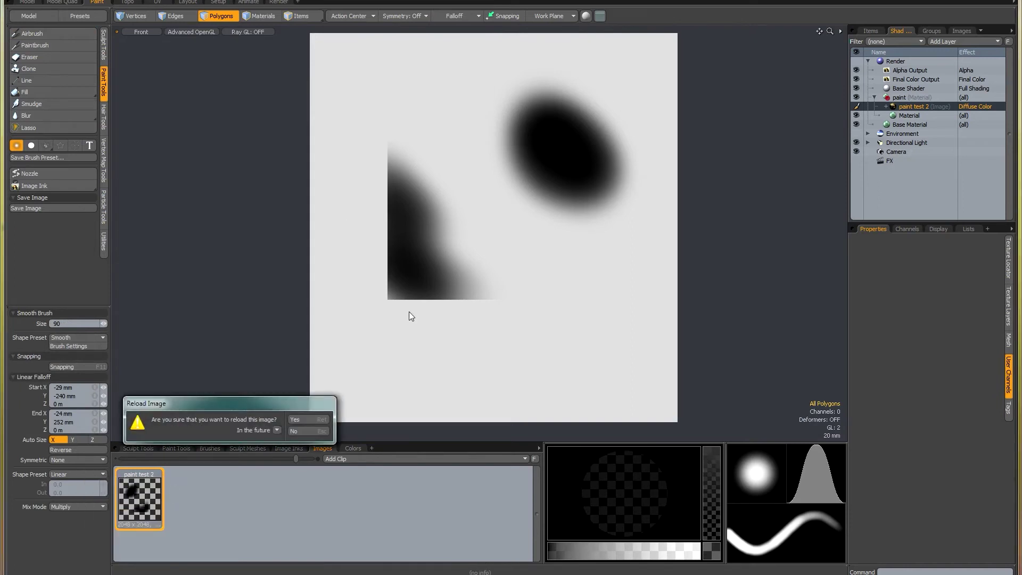
left_click(316, 418)
Step: Run the linear falloff vertically, airbrush a fading grey stroke along it, then undo
left_click(462, 17)
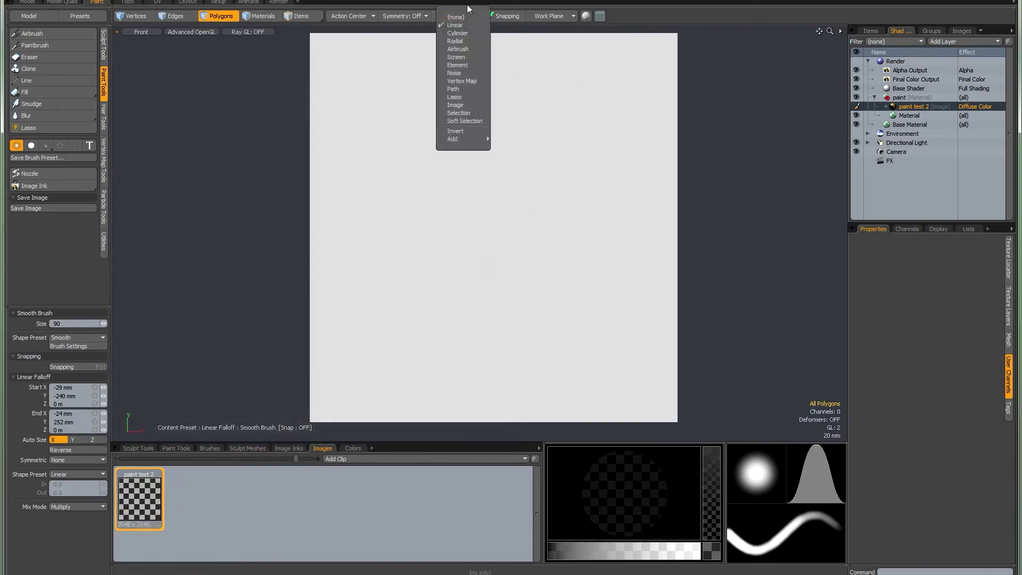
mouse_move(491, 53)
left_mouse_down()
mouse_move(493, 62)
mouse_move(493, 51)
left_mouse_up()
left_click(52, 33)
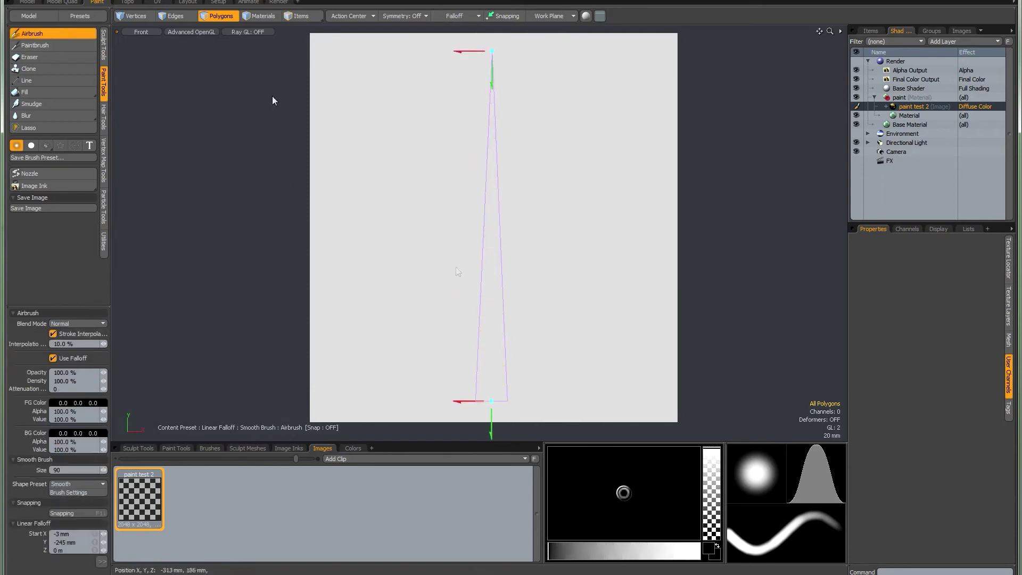
left_click_drag(493, 383, 494, 339)
mouse_move(491, 382)
left_mouse_down()
mouse_move(483, 83)
mouse_move(486, 382)
left_mouse_up()
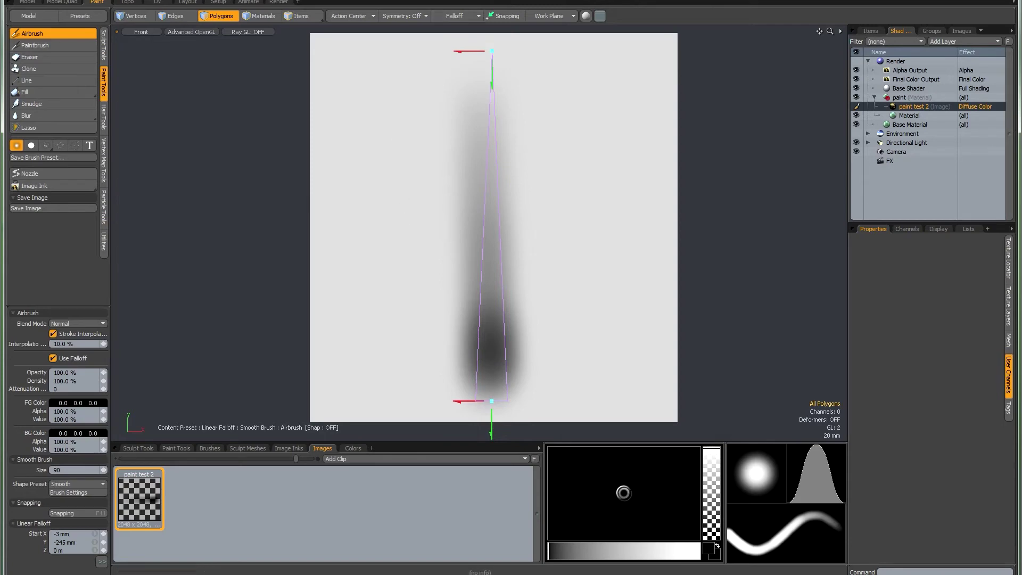
key("ctrl+z")
key("ctrl+z")
key("ctrl+z")
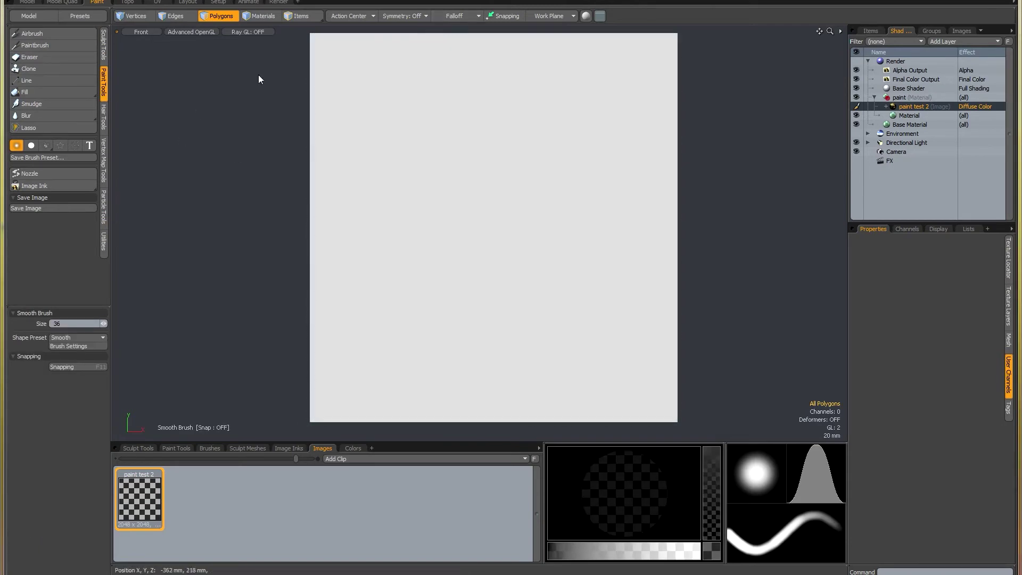
Step: Draw a thick black diagonal line, add a thin white line along it, then pick soft-round Blur
left_click(73, 81)
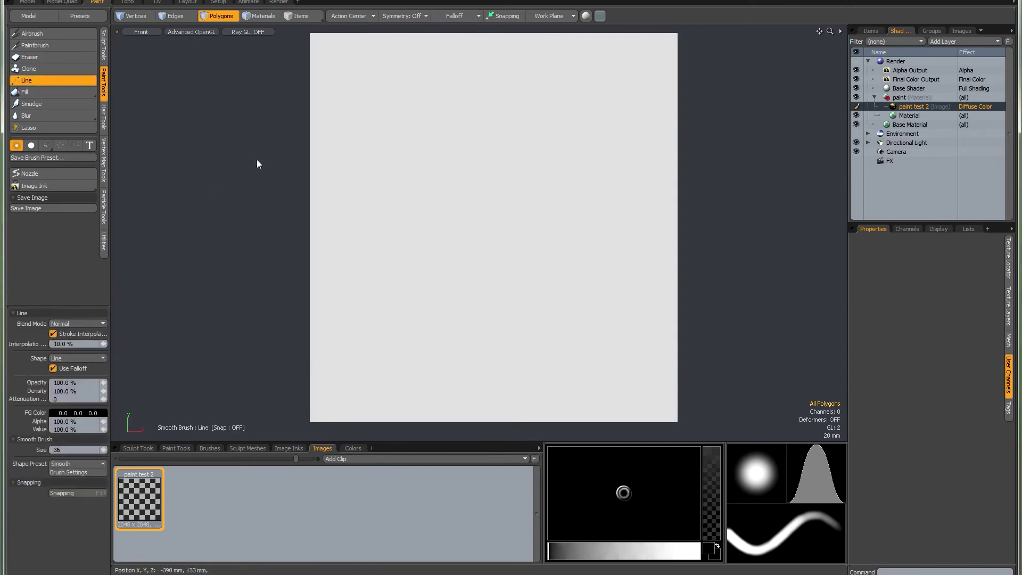
mouse_move(461, 71)
left_mouse_down()
mouse_move(609, 245)
mouse_move(601, 249)
left_mouse_up()
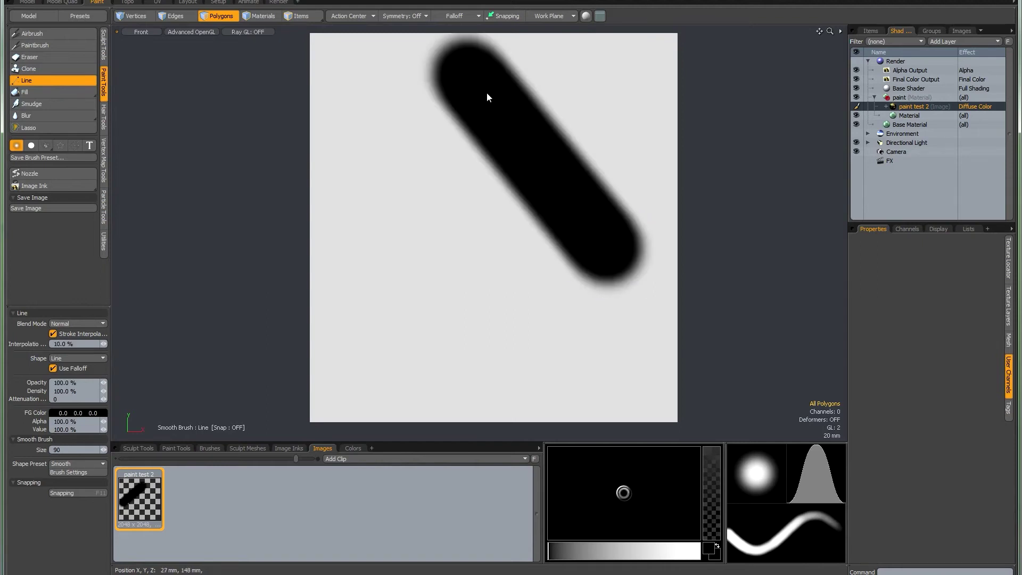
left_click(34, 143)
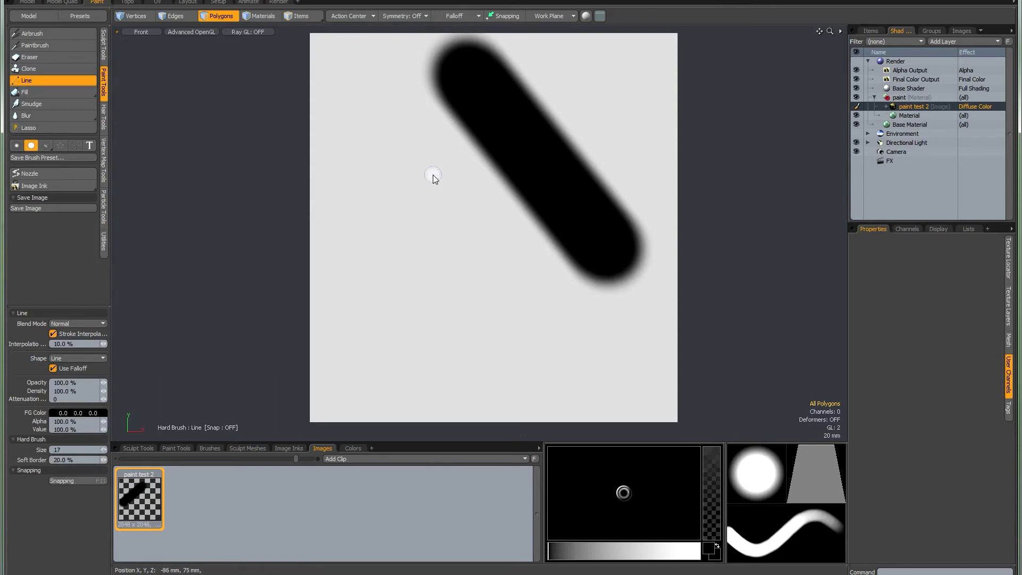
left_click(695, 551)
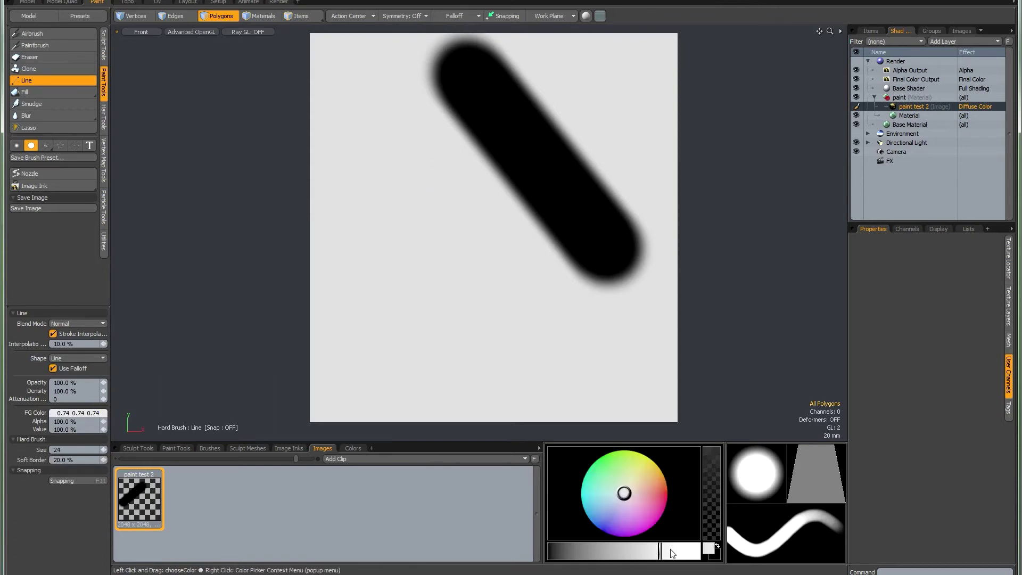
left_click_drag(467, 93, 602, 264)
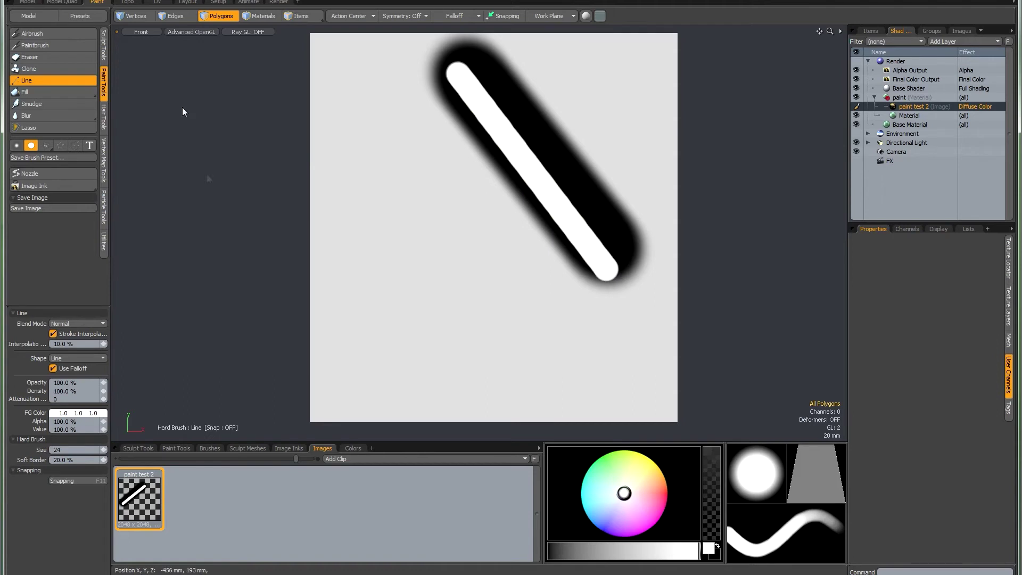
left_click(18, 146)
left_click(51, 116)
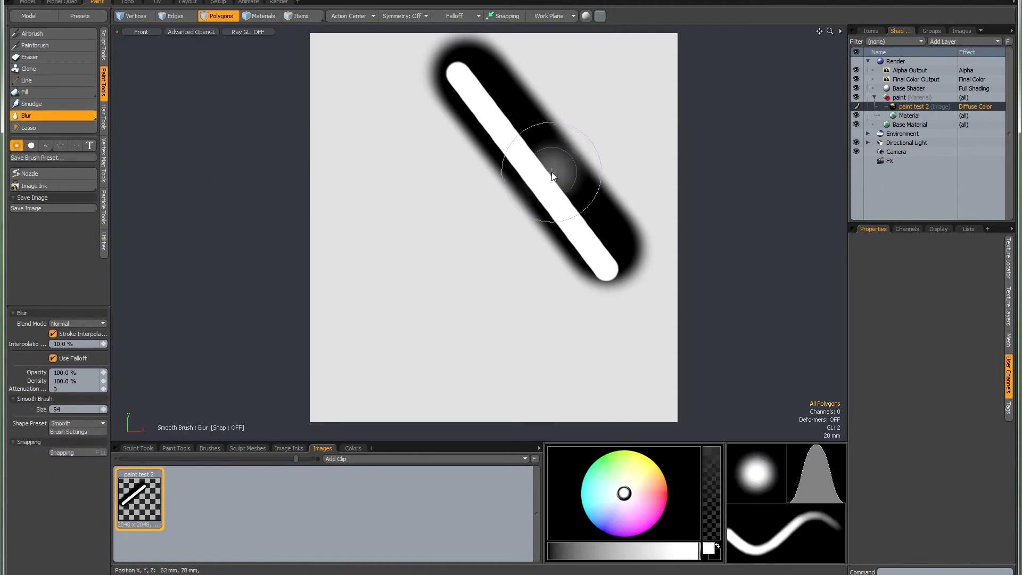
Step: Smudge the middle of the white stroke into grey with a size-51 brush
mouse_move(552, 171)
right_mouse_down()
mouse_move(529, 165)
mouse_move(520, 133)
mouse_move(539, 160)
right_mouse_up()
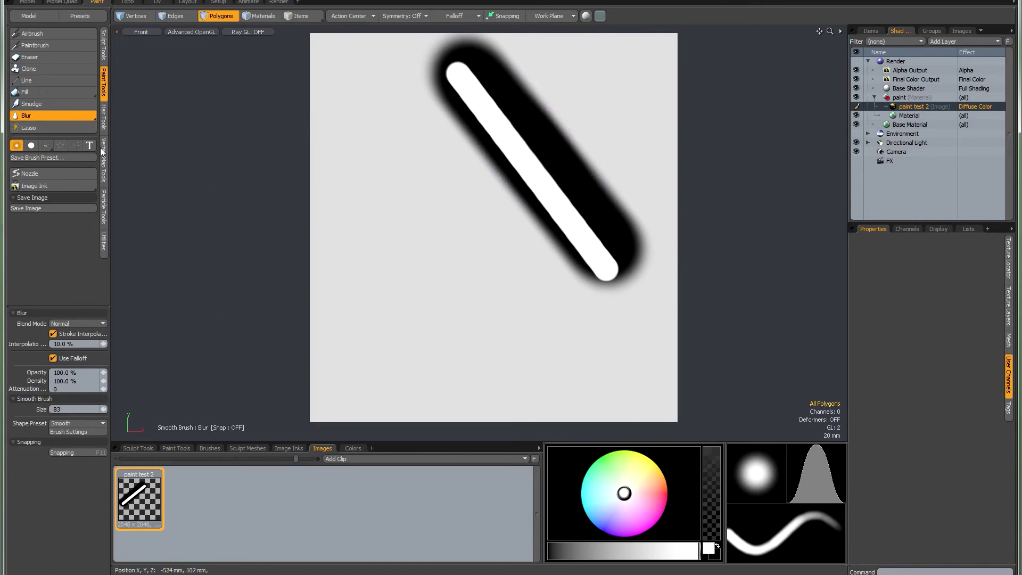
left_click(48, 104)
right_click_drag(549, 174, 530, 162)
mouse_move(526, 142)
left_mouse_down()
mouse_move(573, 210)
mouse_move(509, 116)
mouse_move(575, 206)
mouse_move(513, 126)
mouse_move(559, 186)
left_mouse_up()
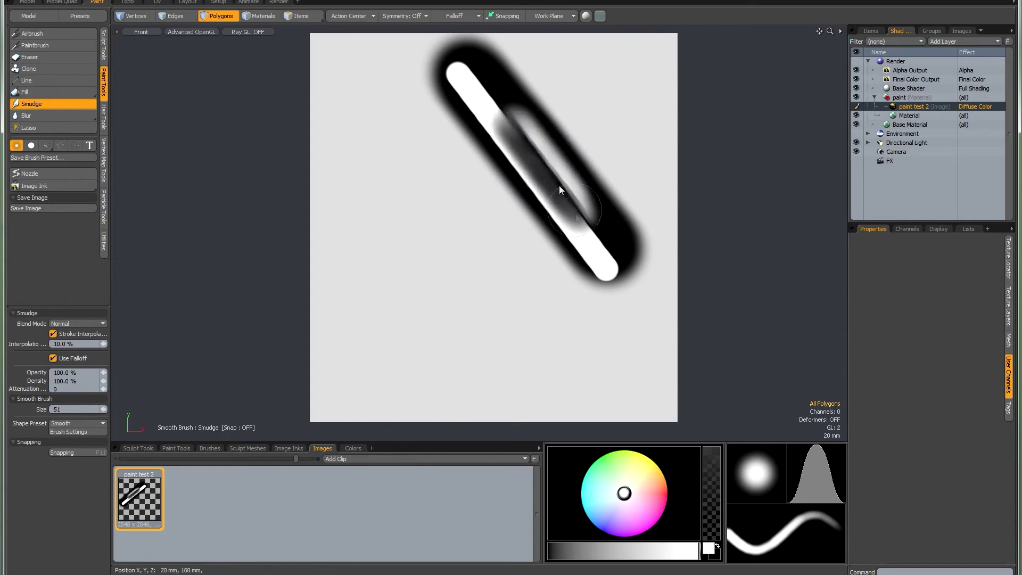
Step: Sharpen the smudged grey area with the Sharp tool at brush size 90
left_click(45, 116)
left_click(49, 129)
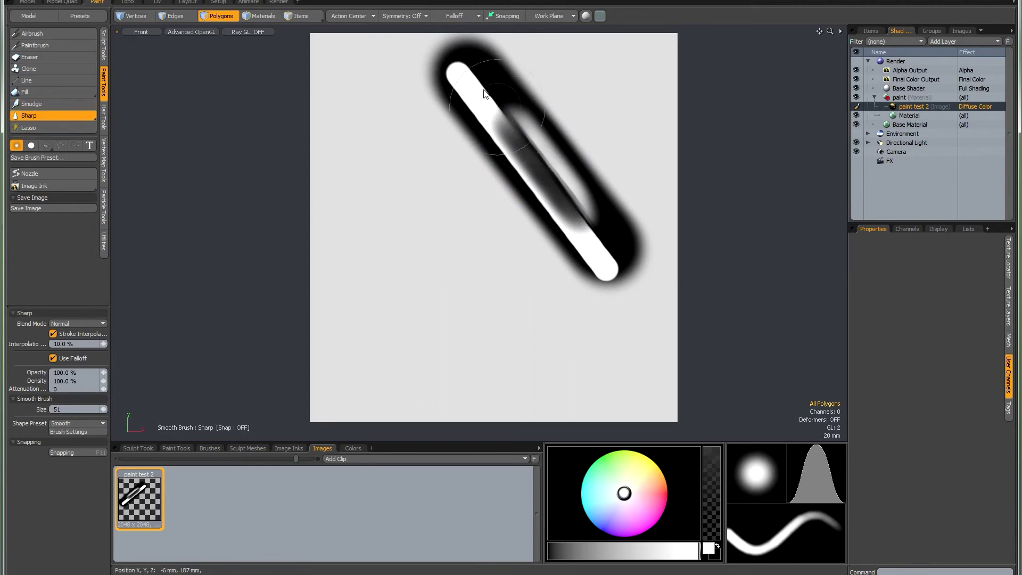
right_click_drag(619, 269, 512, 120)
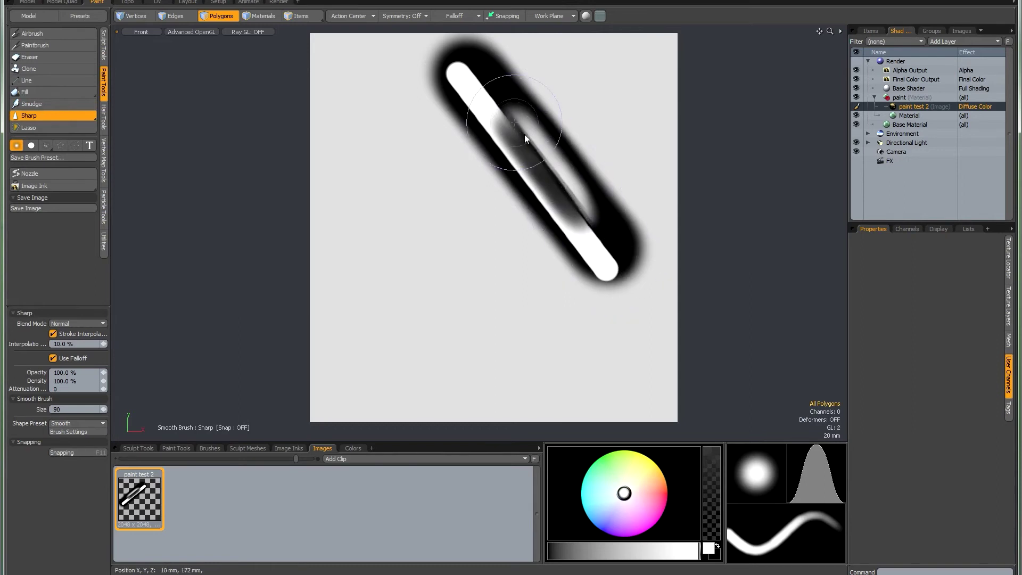
mouse_move(543, 151)
left_mouse_down()
mouse_move(589, 216)
mouse_move(500, 110)
left_mouse_up()
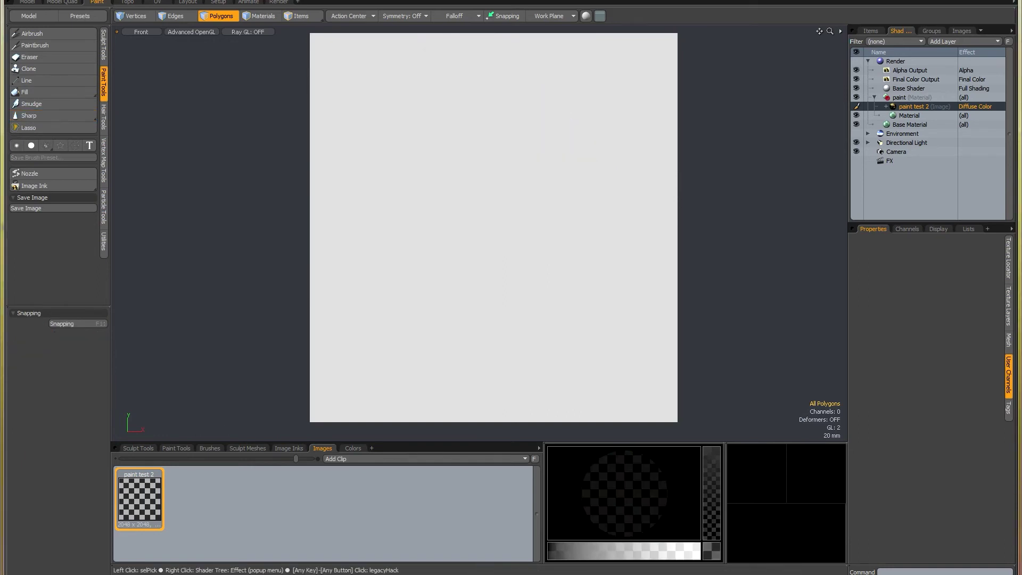
Step: Airbrush a dark blotchy patch with a size-256 brush
left_click(65, 33)
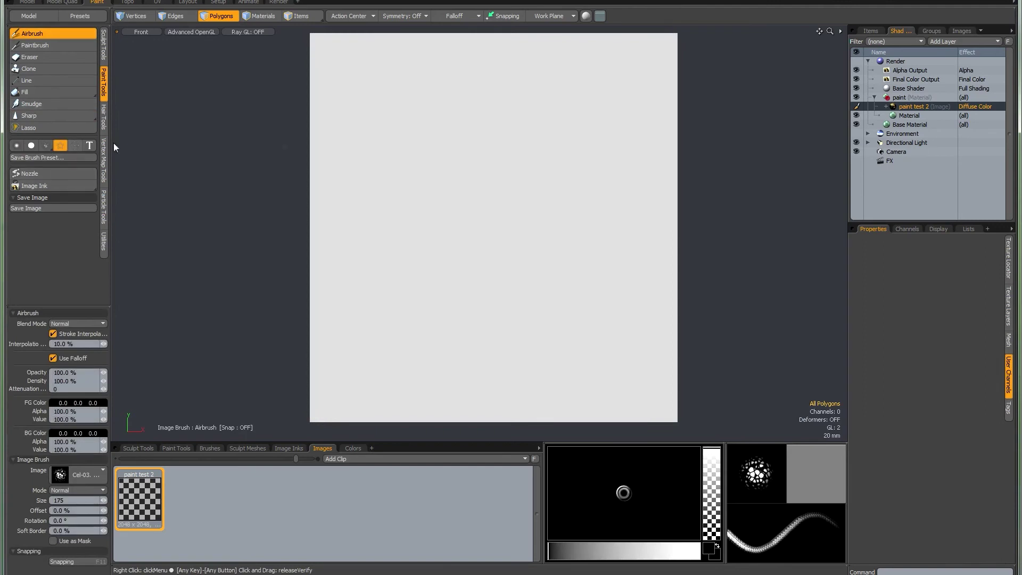
right_click_drag(554, 137, 540, 160)
mouse_move(540, 160)
left_mouse_down()
mouse_move(568, 163)
mouse_move(554, 139)
mouse_move(546, 167)
mouse_move(538, 154)
mouse_move(545, 164)
left_mouse_up()
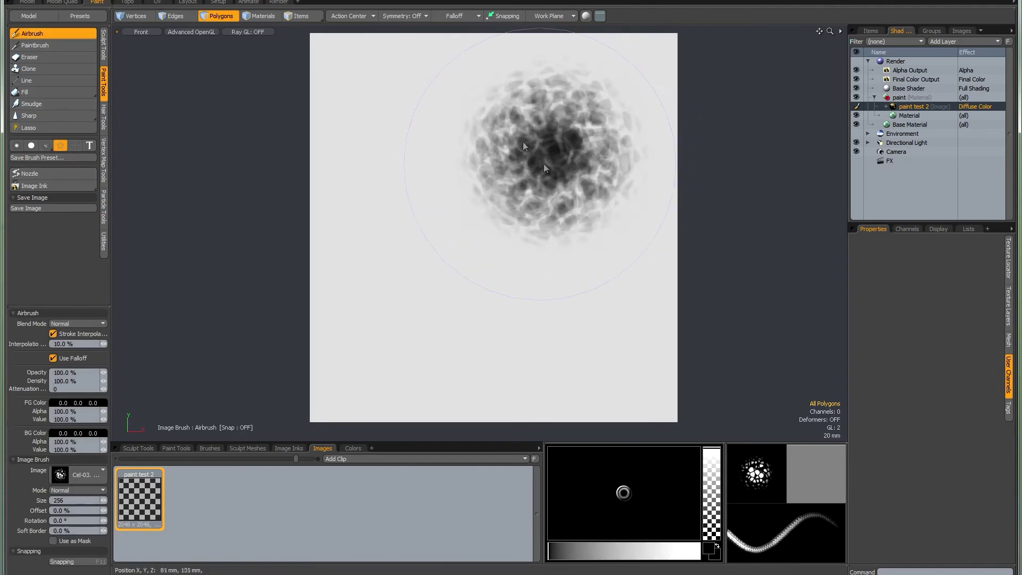
Step: Clone a copy of the dark patch to the lower left using the soft round brush
left_click(17, 147)
left_click(53, 68)
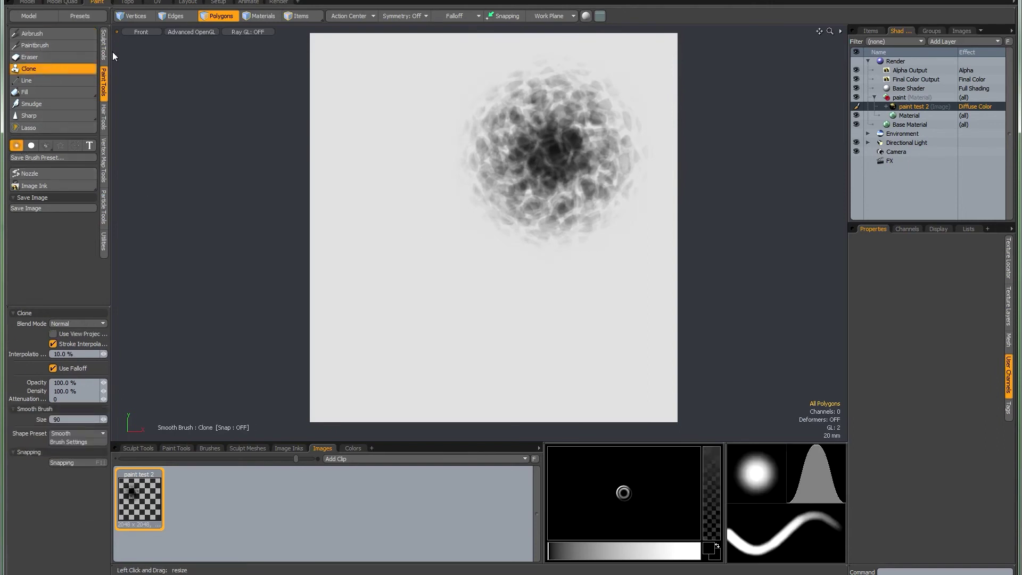
left_click_drag(517, 148, 519, 153)
key("ctrl+z")
mouse_move(413, 248)
left_mouse_down()
mouse_move(419, 208)
mouse_move(401, 207)
mouse_move(387, 220)
mouse_move(444, 221)
mouse_move(443, 285)
mouse_move(402, 293)
mouse_move(359, 281)
mouse_move(381, 193)
mouse_move(427, 172)
left_mouse_up()
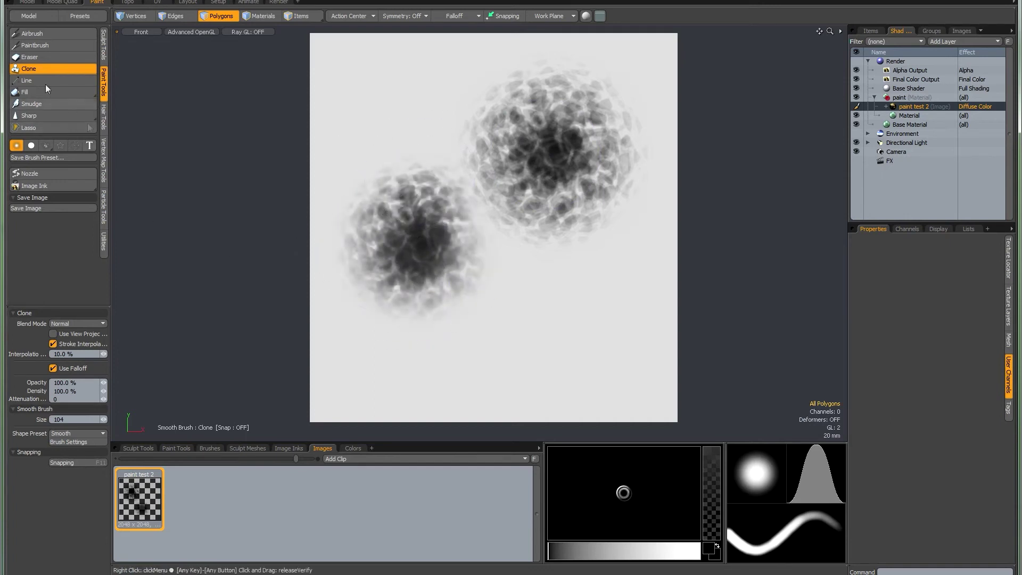
Step: Erase parts of both the lower-left and upper-right blobs
left_click(43, 58)
mouse_move(452, 206)
left_mouse_down()
mouse_move(421, 164)
mouse_move(468, 250)
mouse_move(416, 182)
mouse_move(454, 239)
mouse_move(502, 214)
mouse_move(491, 177)
mouse_move(522, 170)
mouse_move(491, 192)
mouse_move(499, 228)
mouse_move(448, 220)
left_mouse_up()
mouse_move(452, 283)
left_mouse_down()
mouse_move(444, 254)
mouse_move(423, 240)
left_mouse_up()
mouse_move(506, 134)
left_mouse_down()
mouse_move(526, 191)
mouse_move(563, 192)
mouse_move(503, 194)
left_mouse_up()
left_click_drag(421, 238, 422, 251)
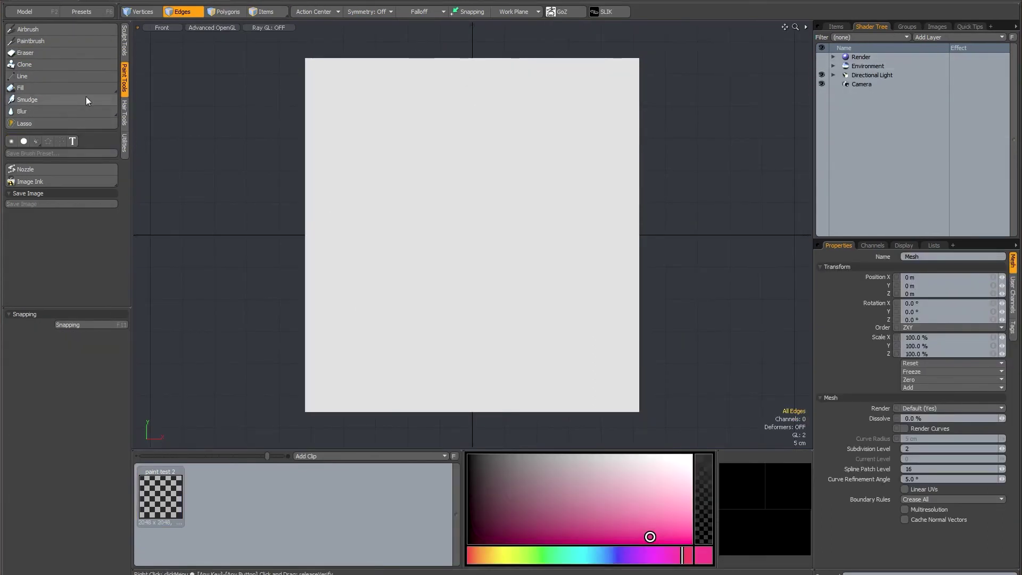
Step: Flood fill the whole image blue with 48.5% tolerance
left_click(54, 88)
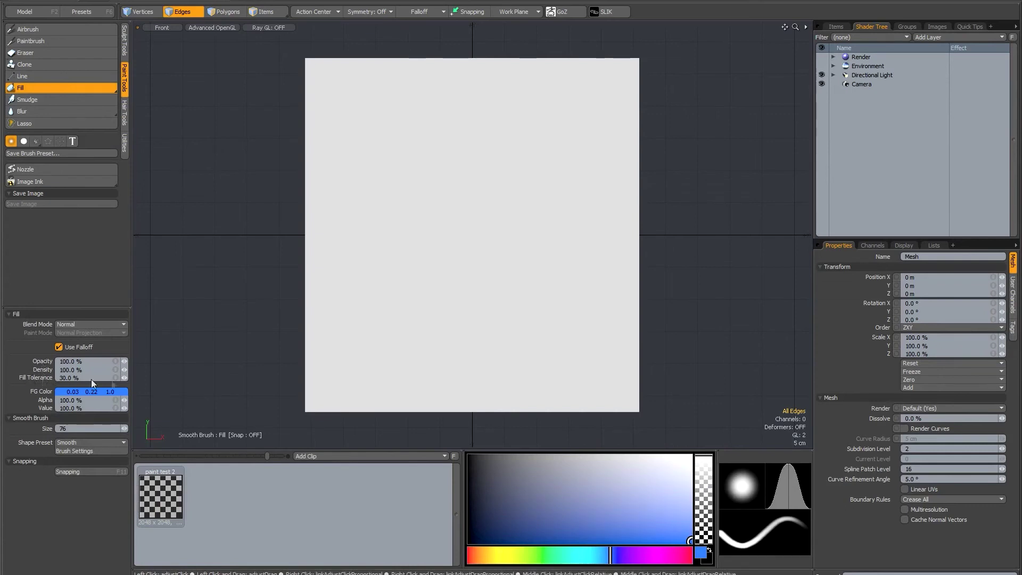
left_click_drag(124, 377, 126, 376)
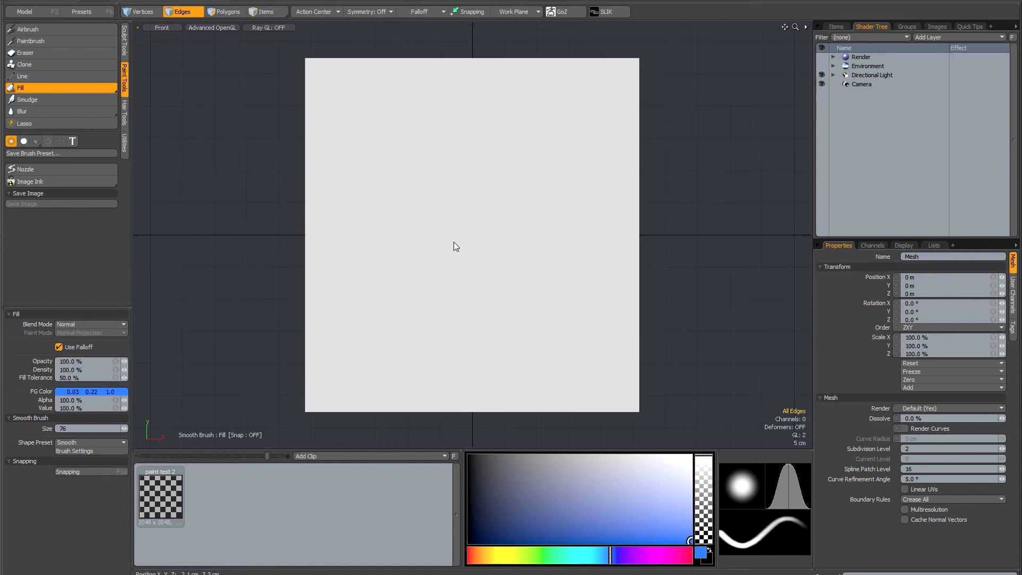
left_click(471, 231)
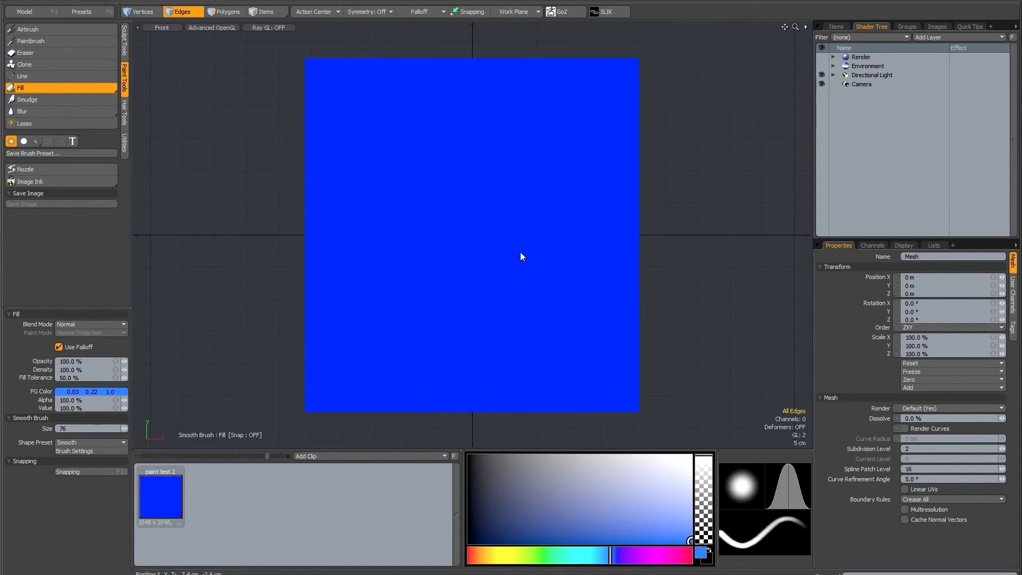
Step: Paint a red-to-black radial gradient outward from the image centre
left_click(62, 91)
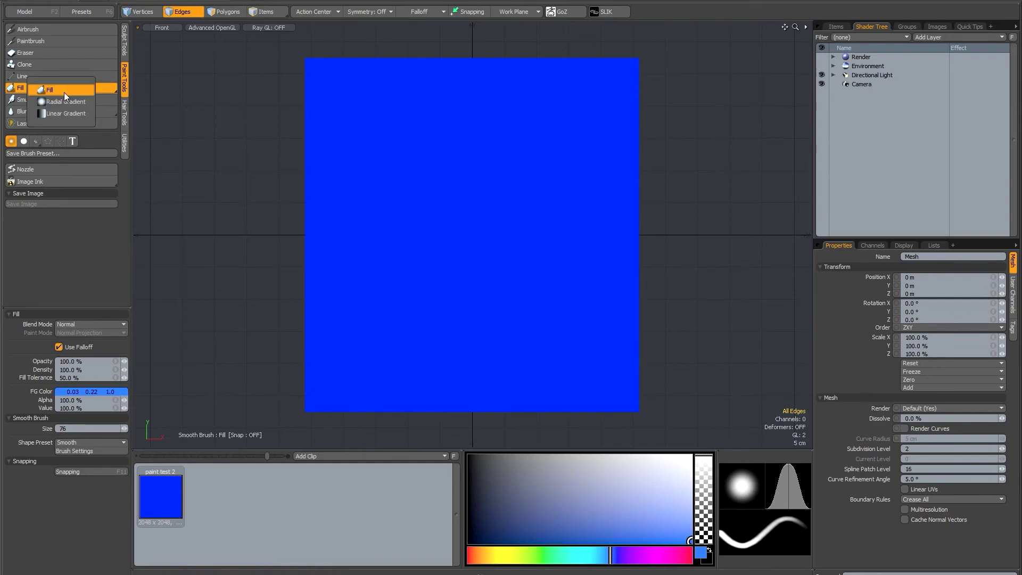
left_click(62, 102)
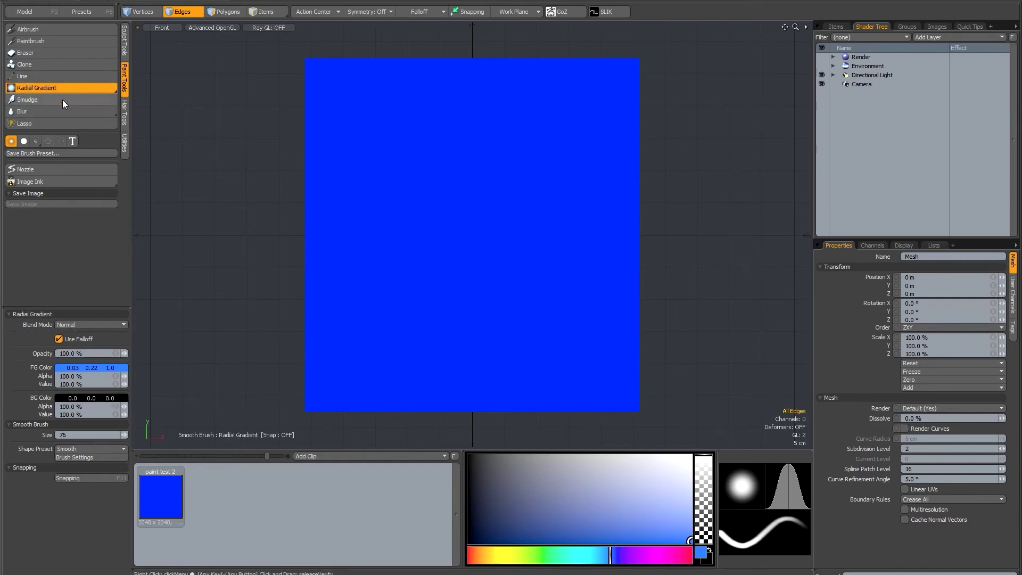
left_click_drag(610, 555, 437, 554)
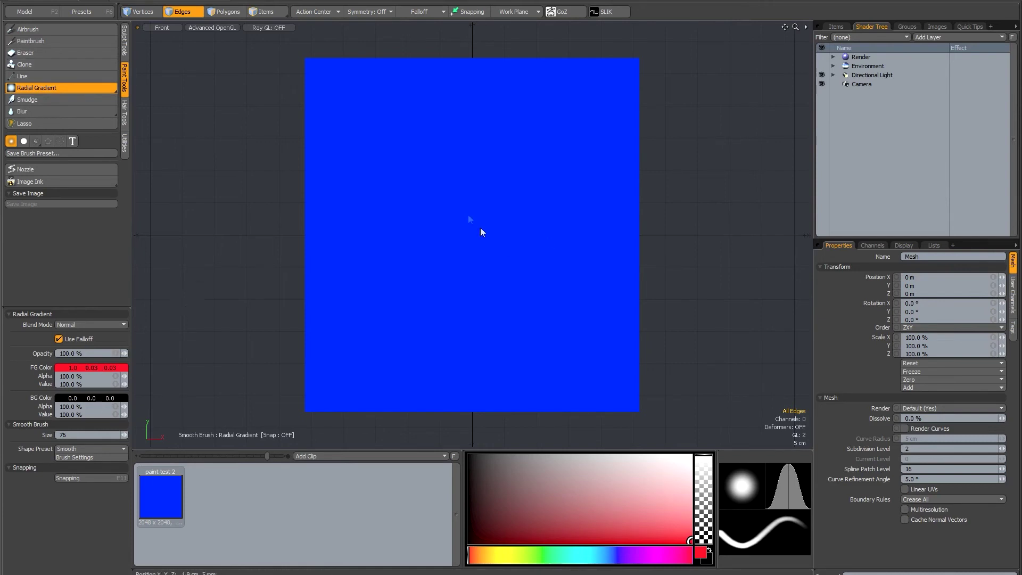
left_click_drag(468, 230, 369, 116)
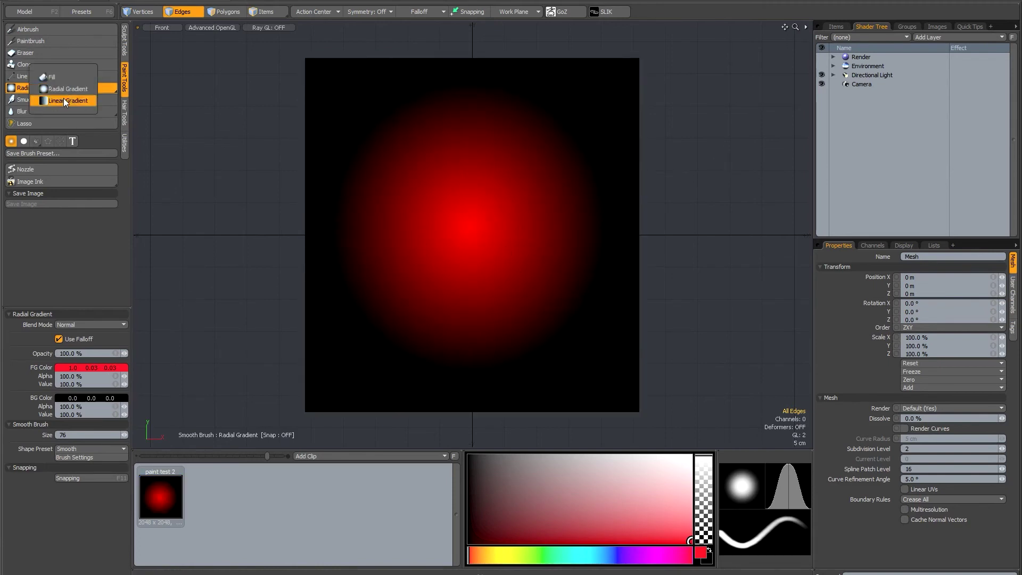
Step: Start a green linear gradient, moving its start point to the upper left
left_click_drag(525, 555, 551, 557)
left_click_drag(598, 381, 605, 391)
left_click_drag(470, 241, 344, 90)
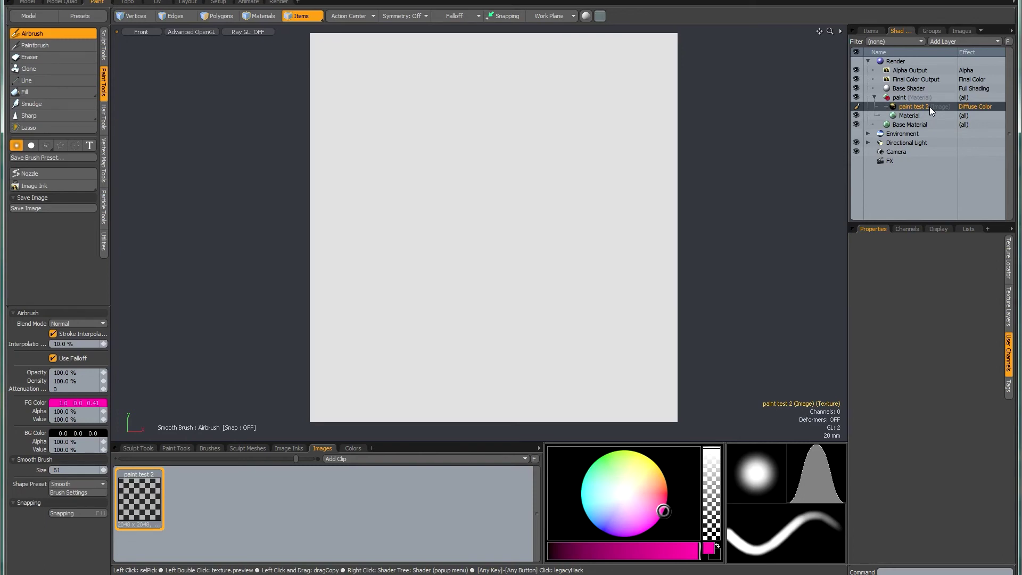
Step: Add a new PNG image layer 'layer1', overwriting the existing file
left_click(951, 40)
left_click(945, 54)
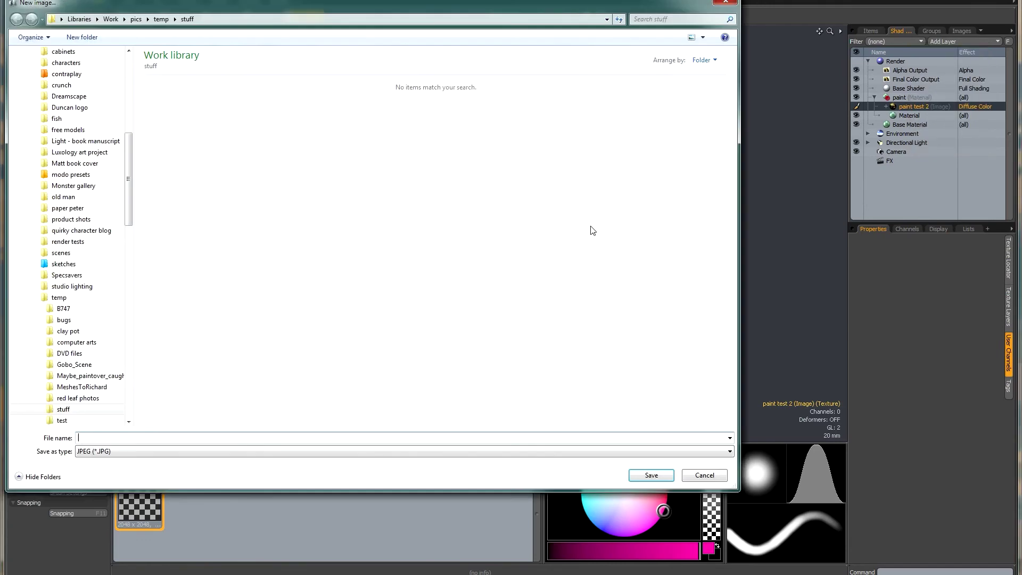
left_click(176, 451)
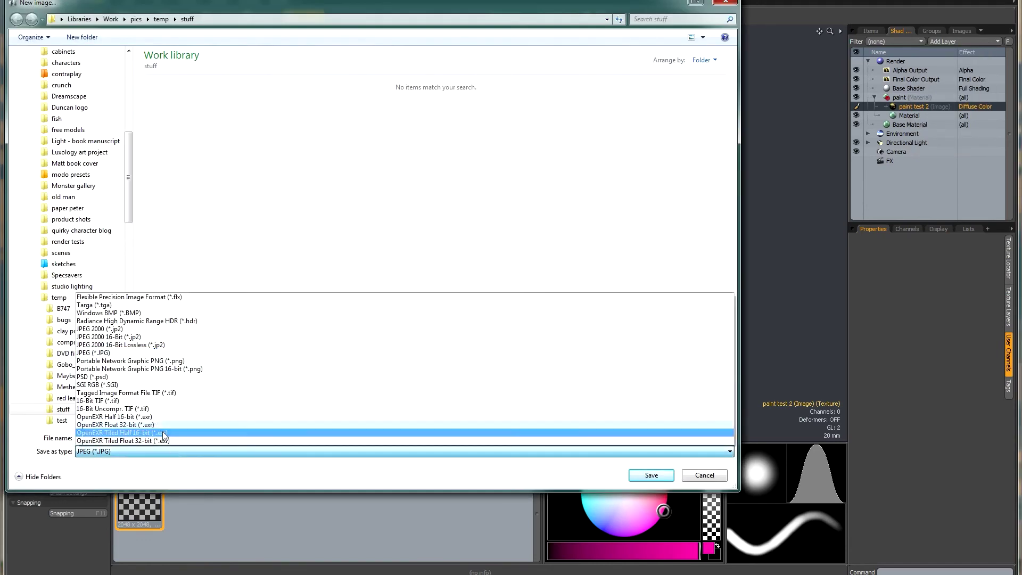
left_click(124, 361)
double_click(231, 104)
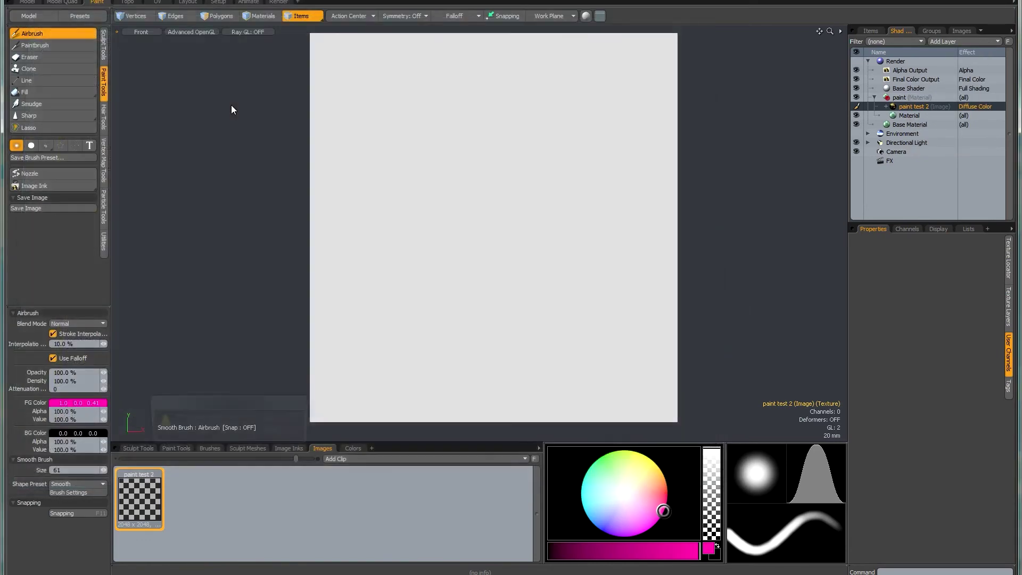
left_click(287, 418)
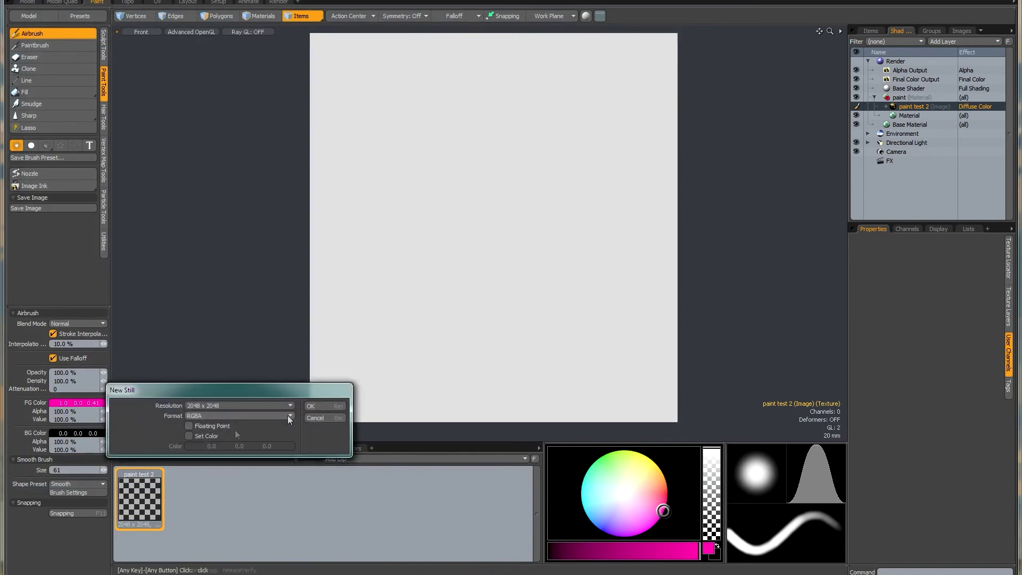
left_click(330, 405)
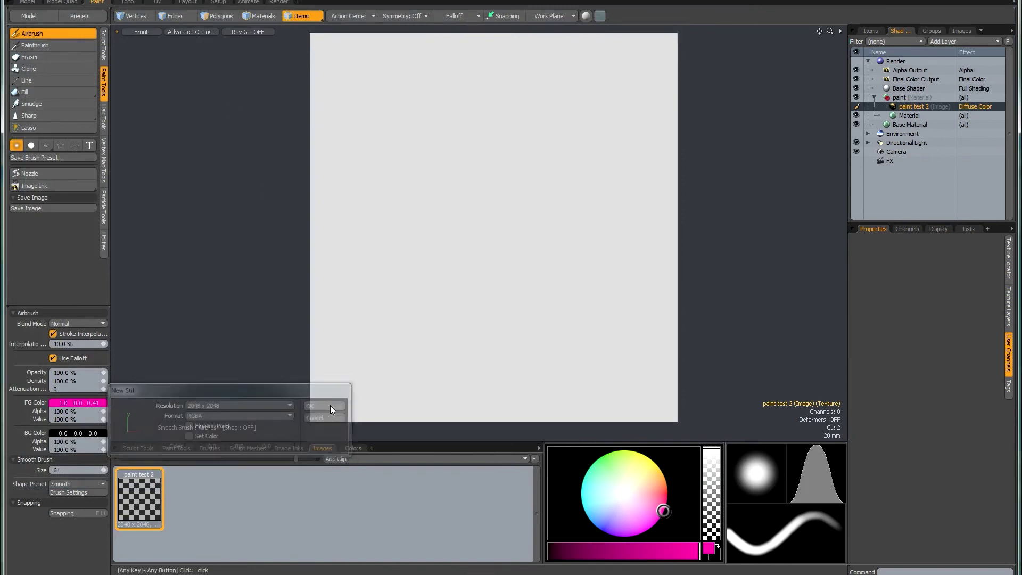
Step: Add a second image layer saved as 16-bit 'layer2.png', overwriting the existing file
left_click(947, 42)
left_click(942, 49)
left_click(197, 452)
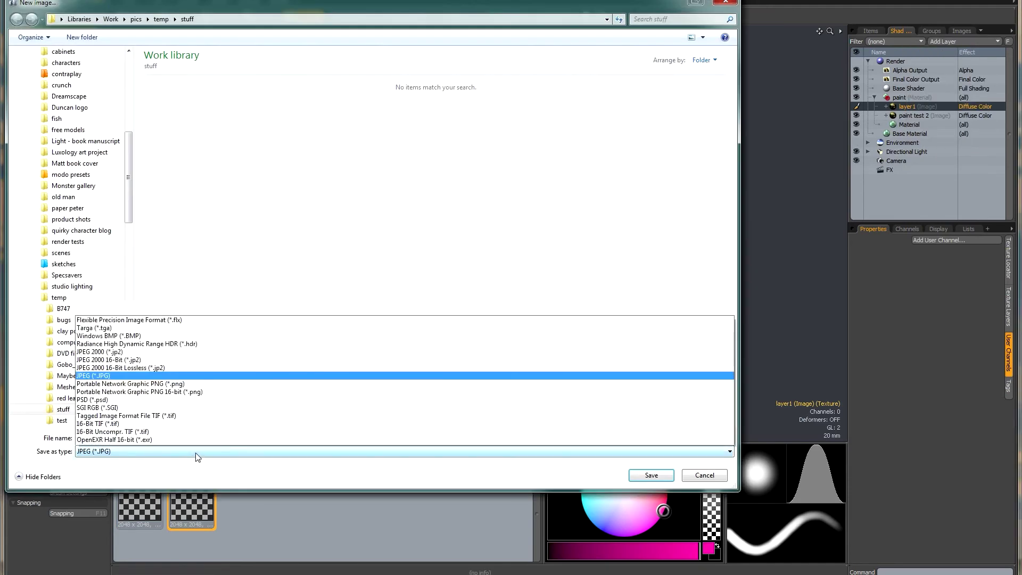
left_click(155, 369)
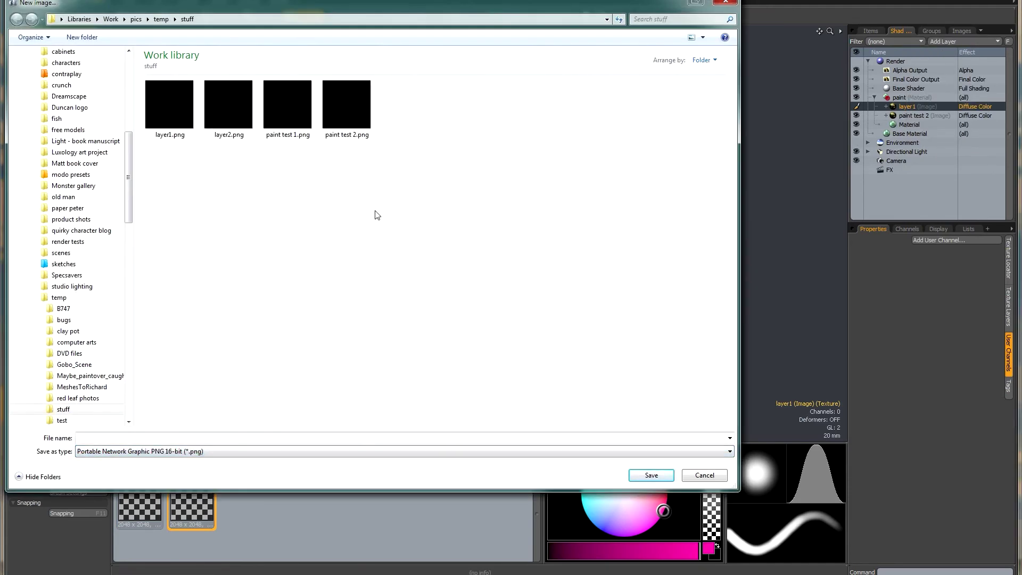
left_click(245, 115)
double_click(244, 112)
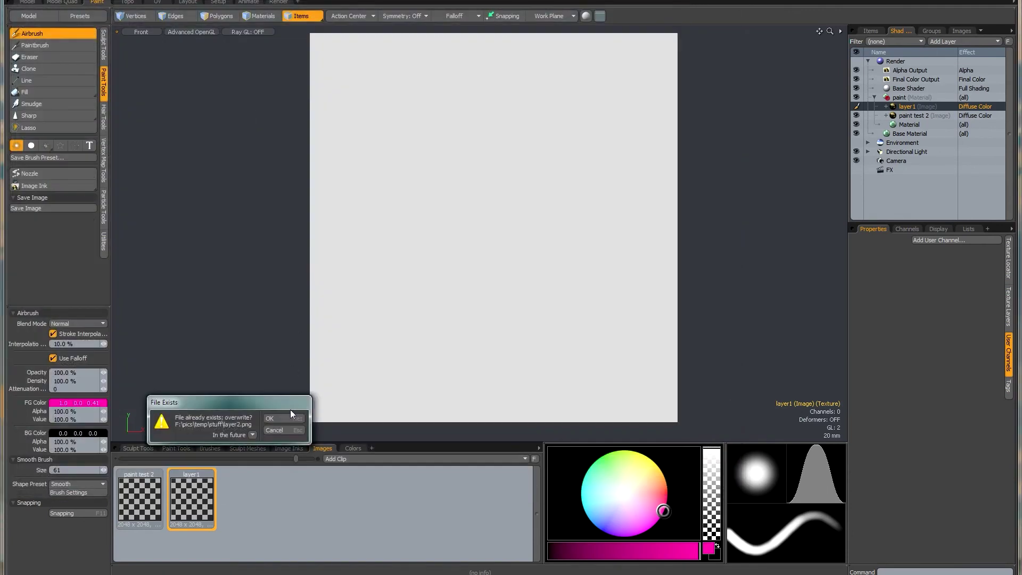
left_click(290, 416)
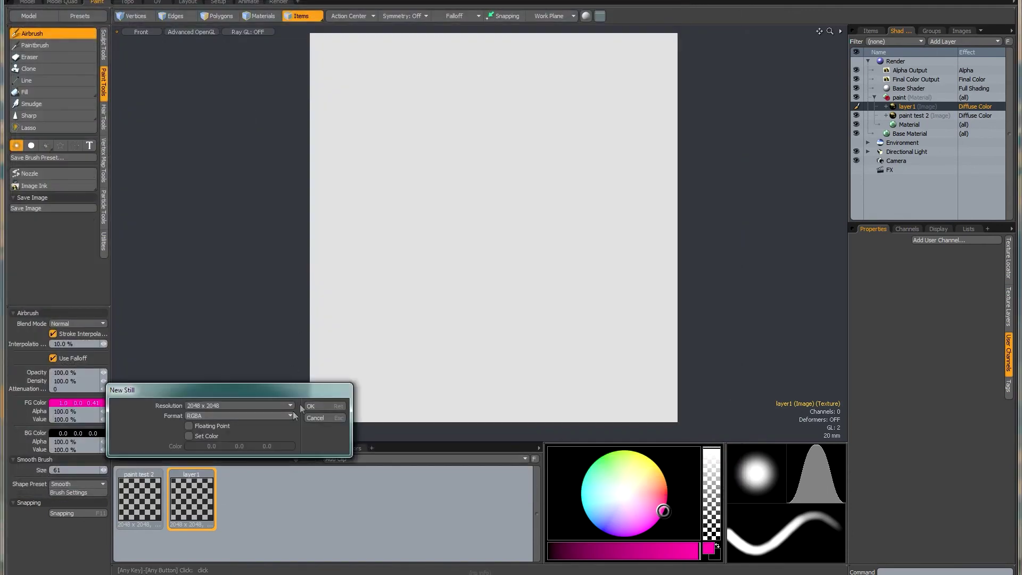
left_click(314, 406)
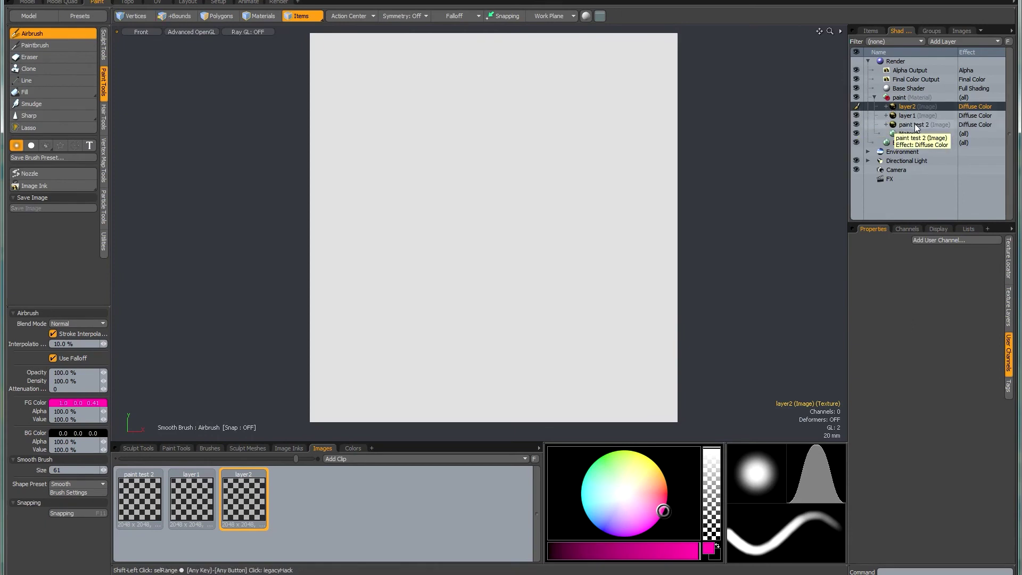
Step: Select all three image layers and show their texture layer settings
left_click(917, 125, "shift")
left_click(912, 116, "shift")
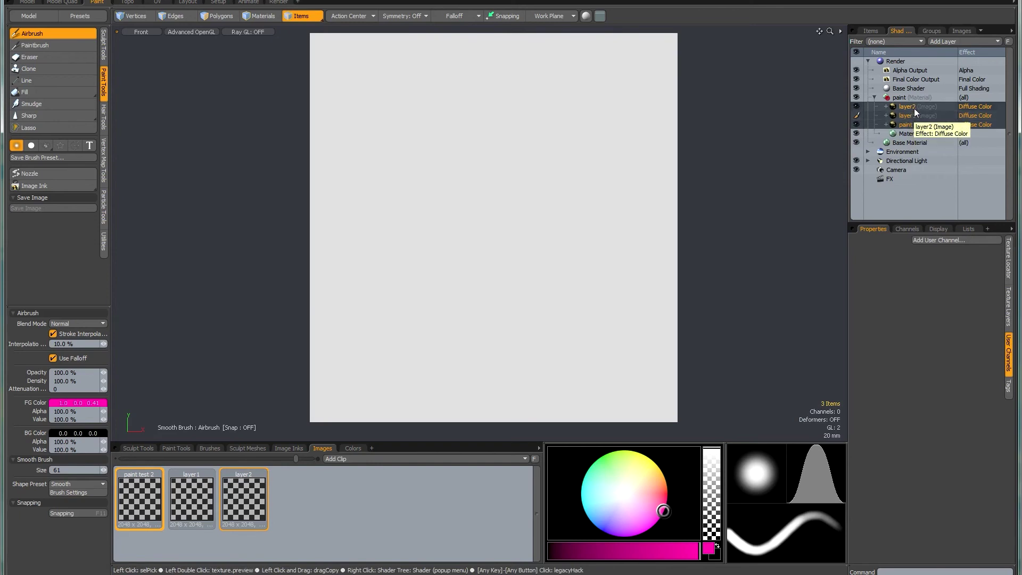
left_click(1007, 308)
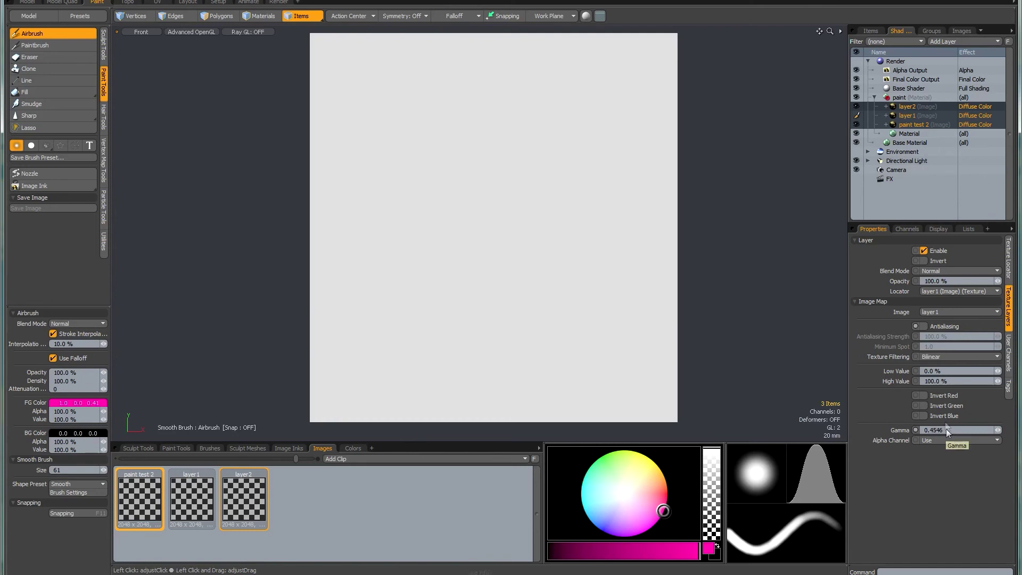
Step: Make paint test 2 the target layer and image, showing its texture layer settings
left_click(921, 124)
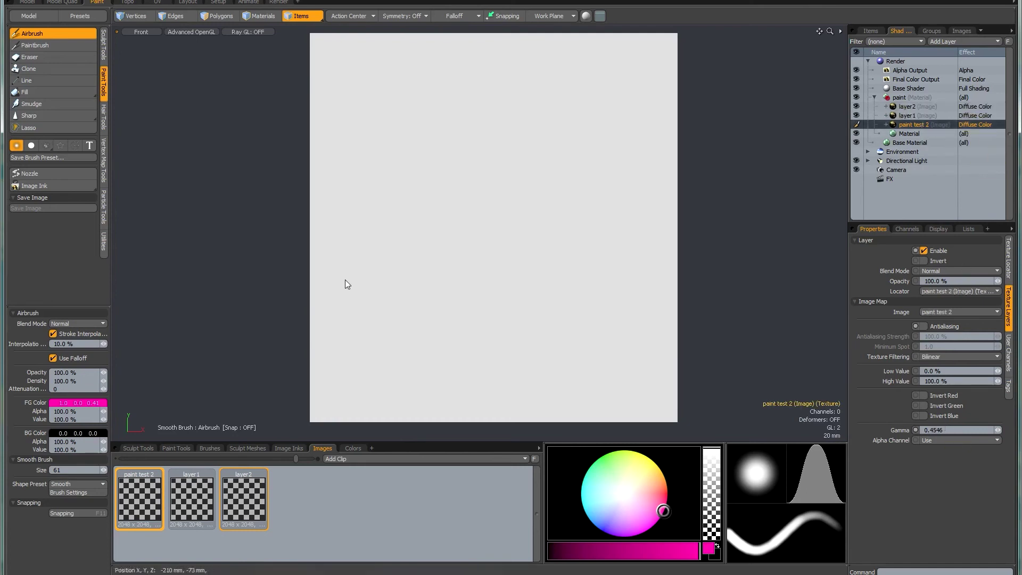
left_click(142, 505)
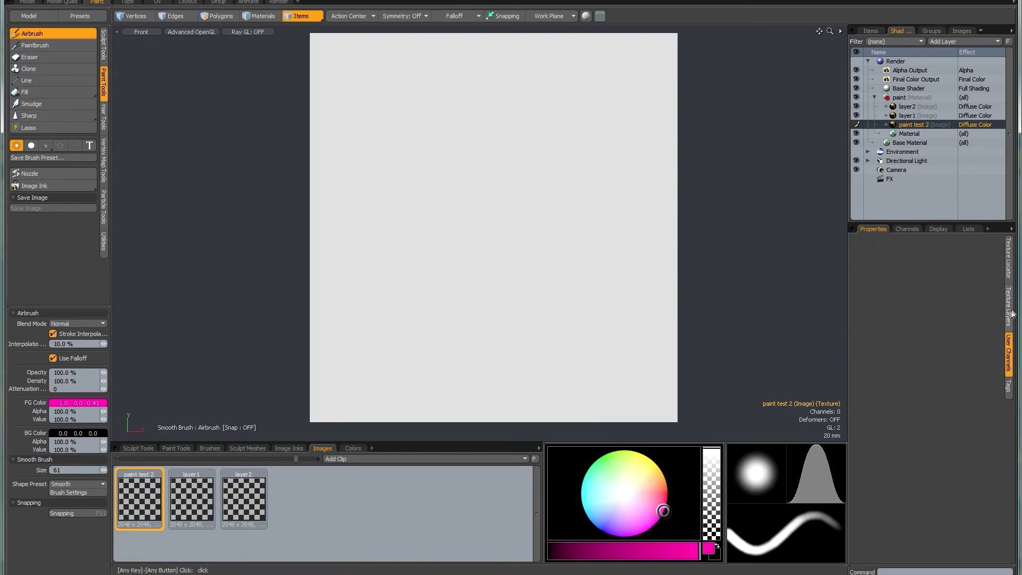
left_click(1008, 311)
Step: Airbrush a pink blob on paint test 2 at size 86, then an orange blob on layer1
right_click_drag(451, 191, 451, 191)
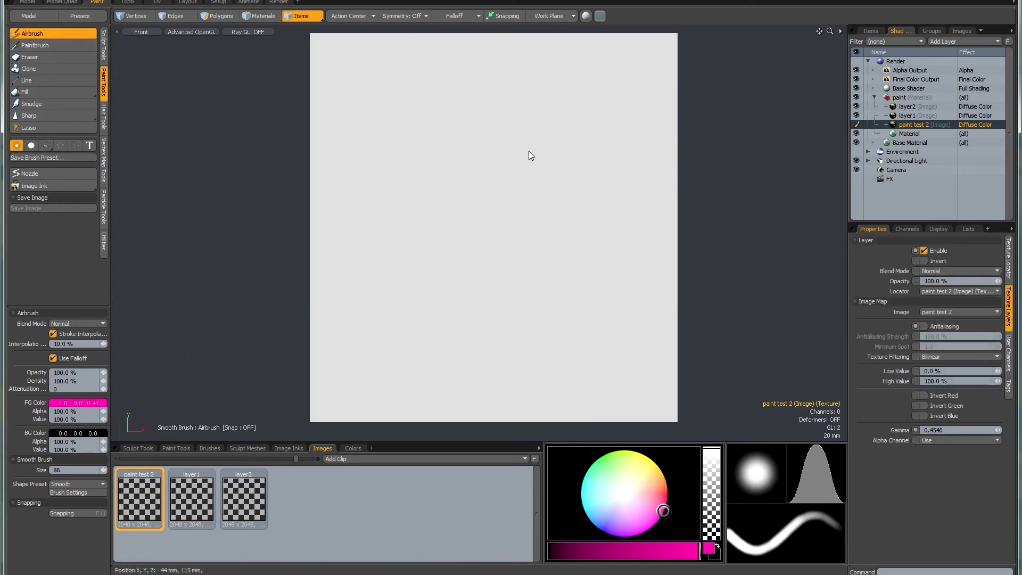
mouse_move(525, 164)
left_mouse_down()
mouse_move(547, 132)
mouse_move(585, 156)
mouse_move(527, 155)
mouse_move(529, 197)
left_mouse_up()
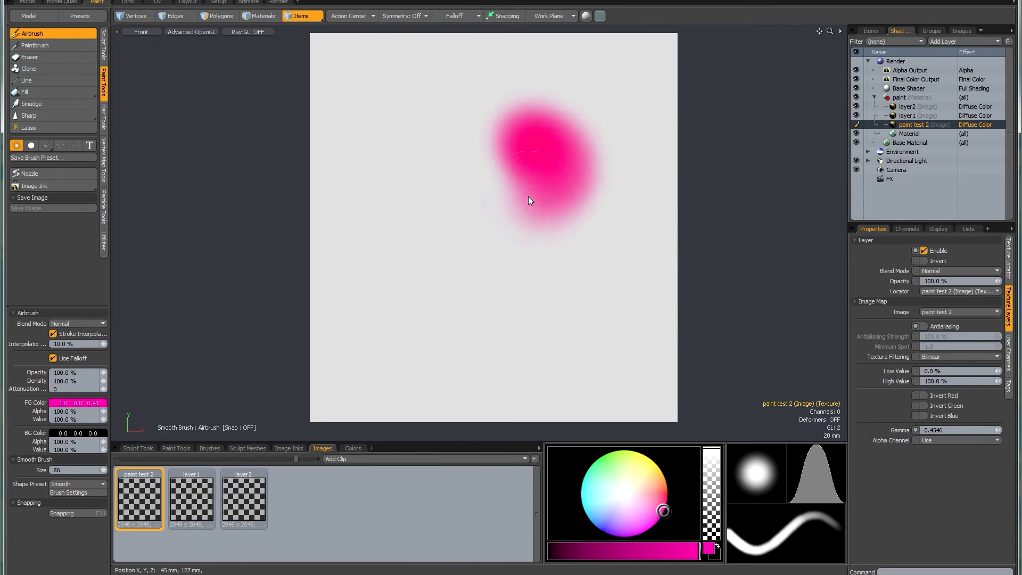
left_click(908, 115)
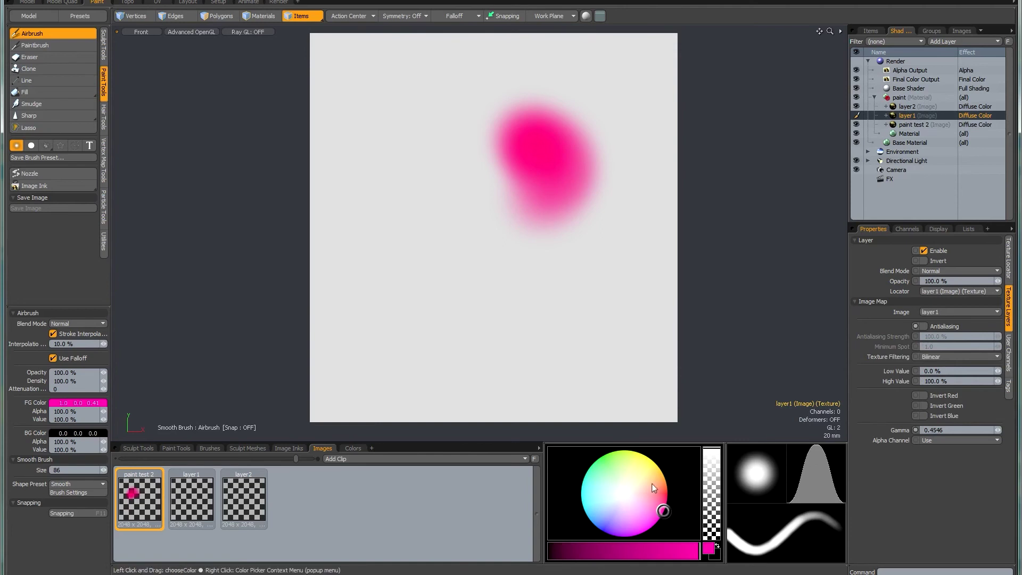
left_click(665, 478)
left_click_drag(481, 158, 468, 186)
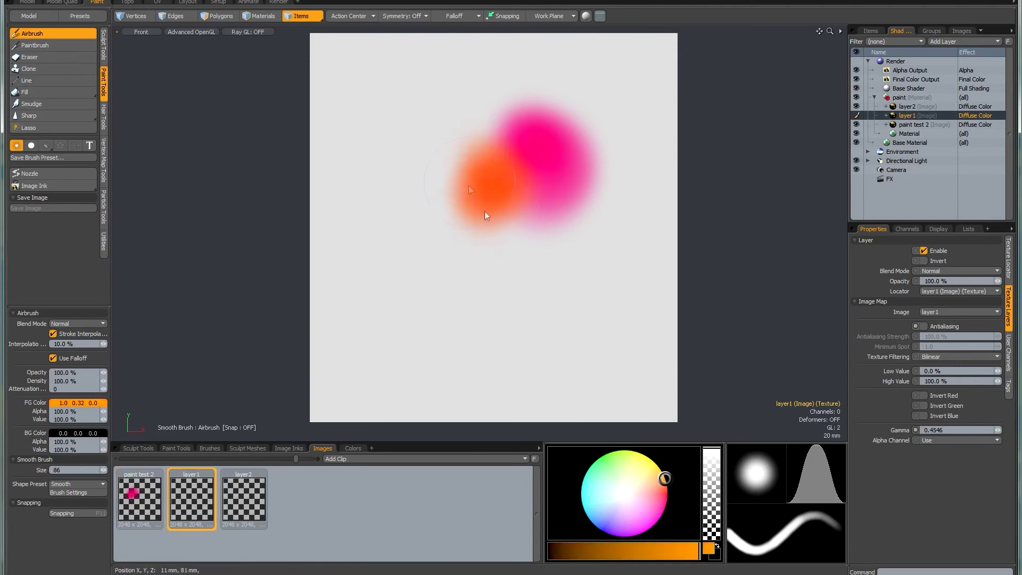
Step: Paint a large yellow-green blob on layer2 over the orange blob's top-left
left_click(907, 106)
left_click_drag(635, 458, 630, 450)
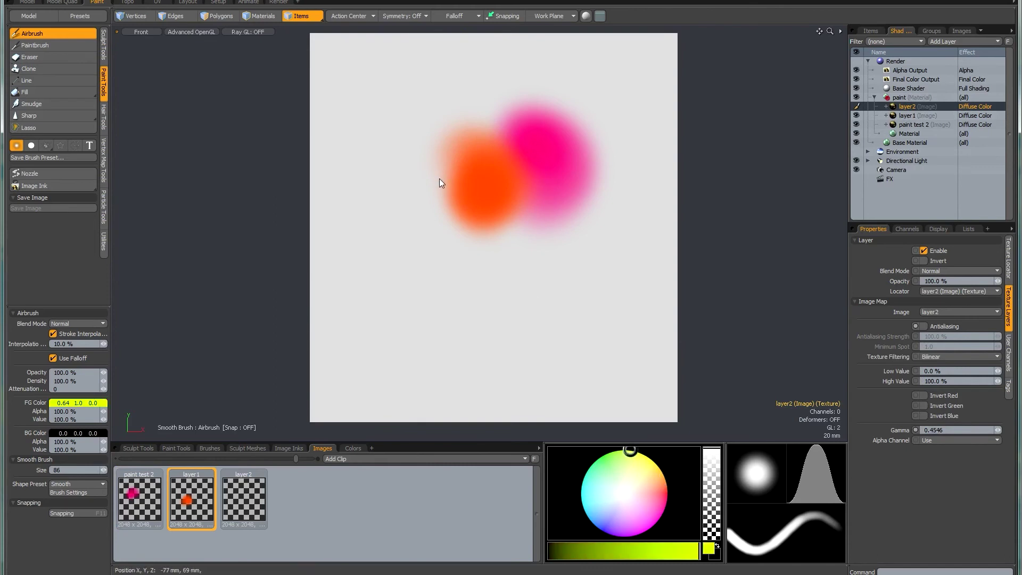
left_click_drag(439, 172, 521, 121)
mouse_move(469, 153)
left_mouse_down()
mouse_move(517, 128)
mouse_move(536, 89)
mouse_move(526, 135)
mouse_move(434, 153)
mouse_move(420, 141)
mouse_move(461, 123)
left_mouse_up()
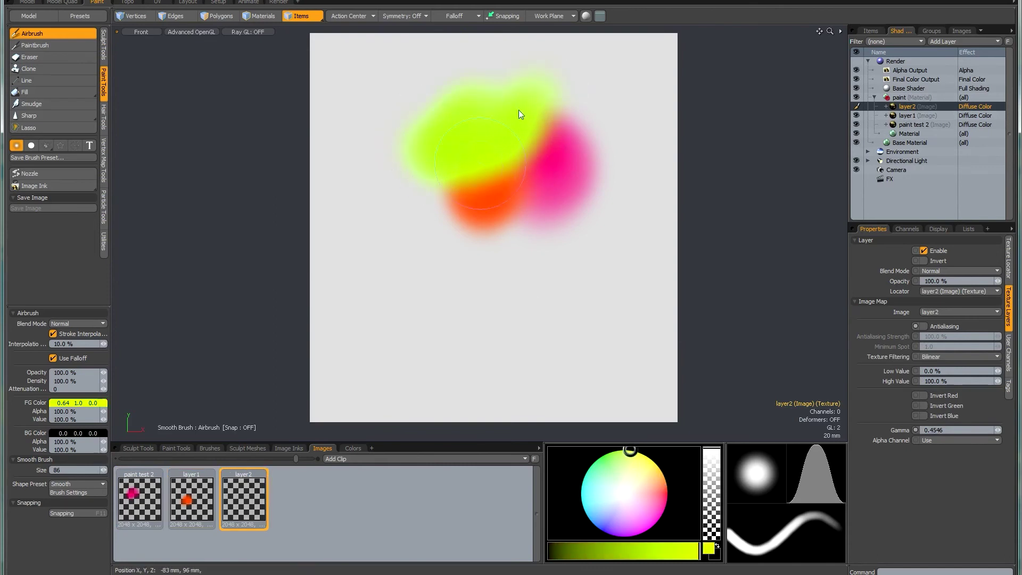
left_click_drag(519, 110, 434, 149)
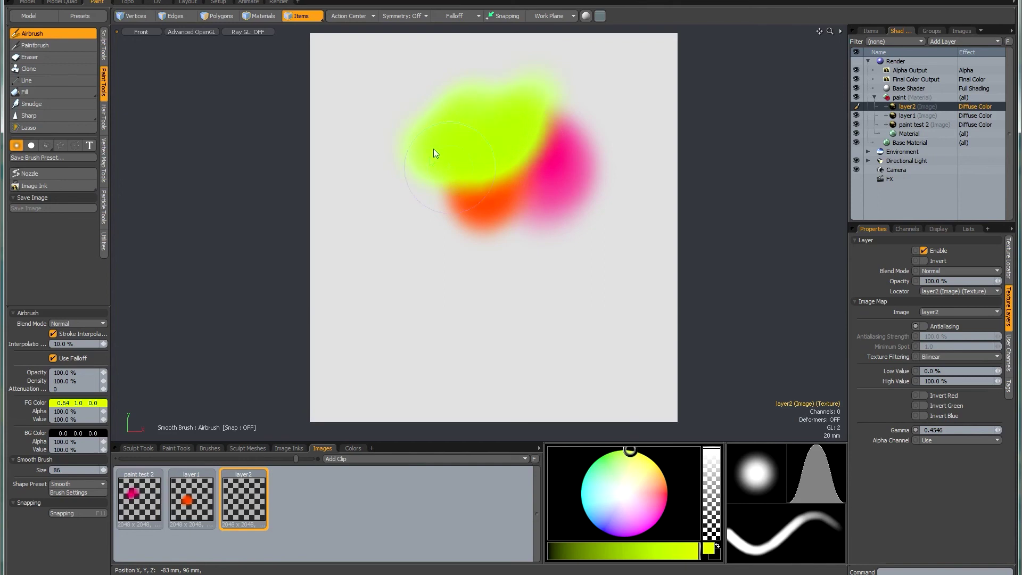
Step: Paint a green-cyan stroke across the pink blob on paint test 2 with a size-53 brush
left_click(913, 125)
left_click(588, 467)
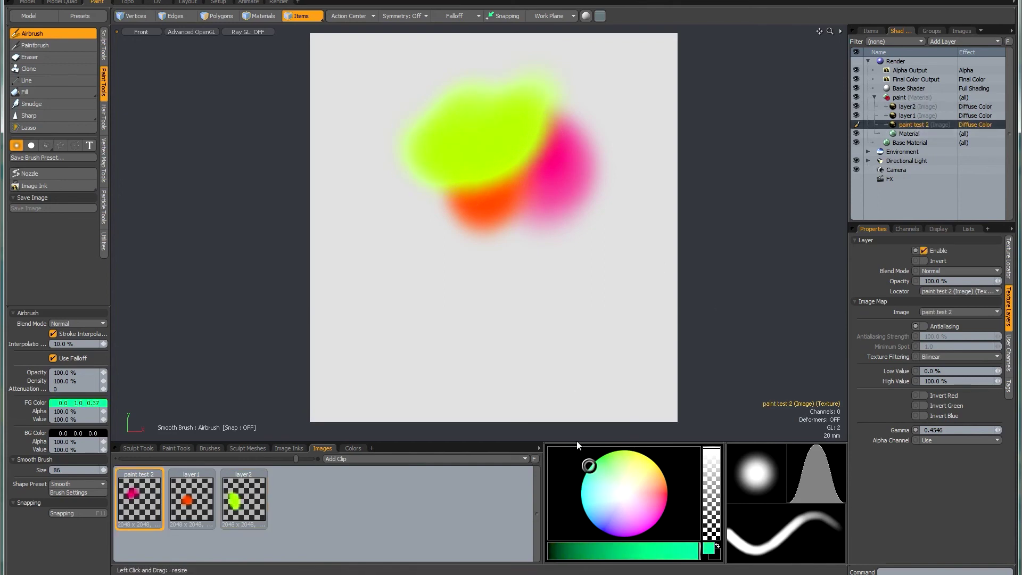
right_click_drag(567, 325, 564, 326)
left_click_drag(535, 162, 553, 186)
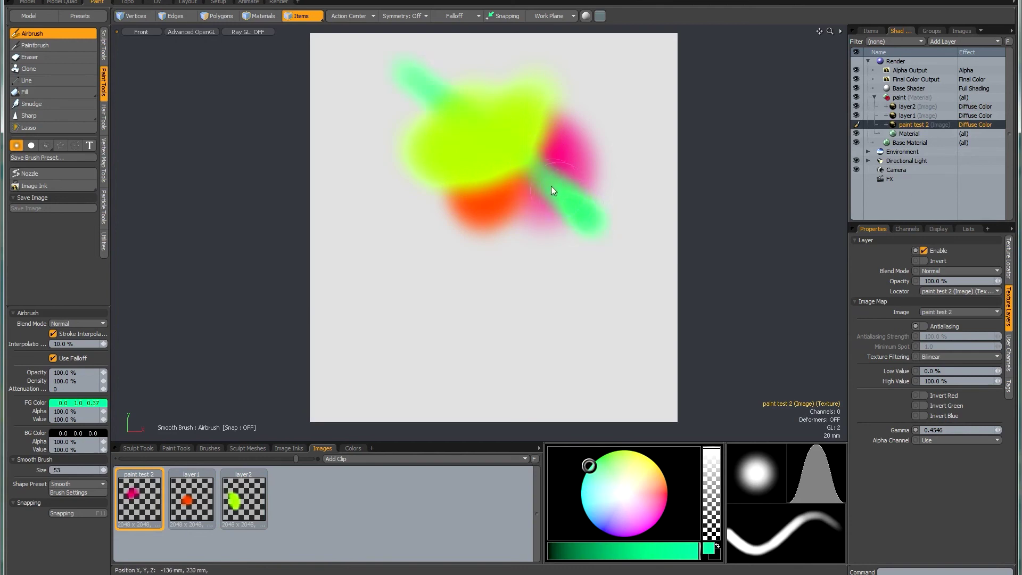
mouse_move(602, 237)
left_mouse_down()
mouse_move(559, 193)
mouse_move(612, 248)
left_mouse_up()
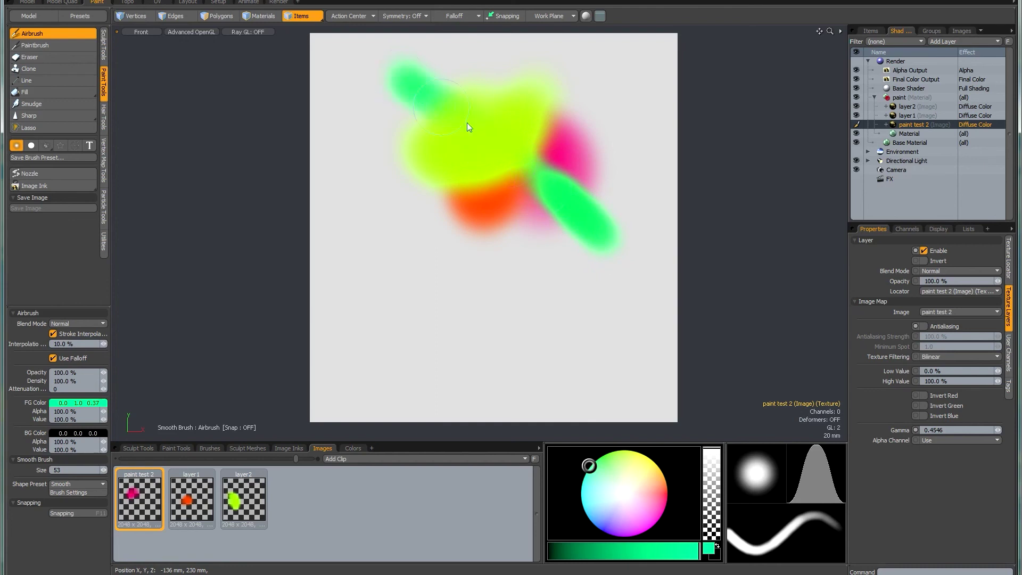
left_click_drag(574, 200, 537, 161)
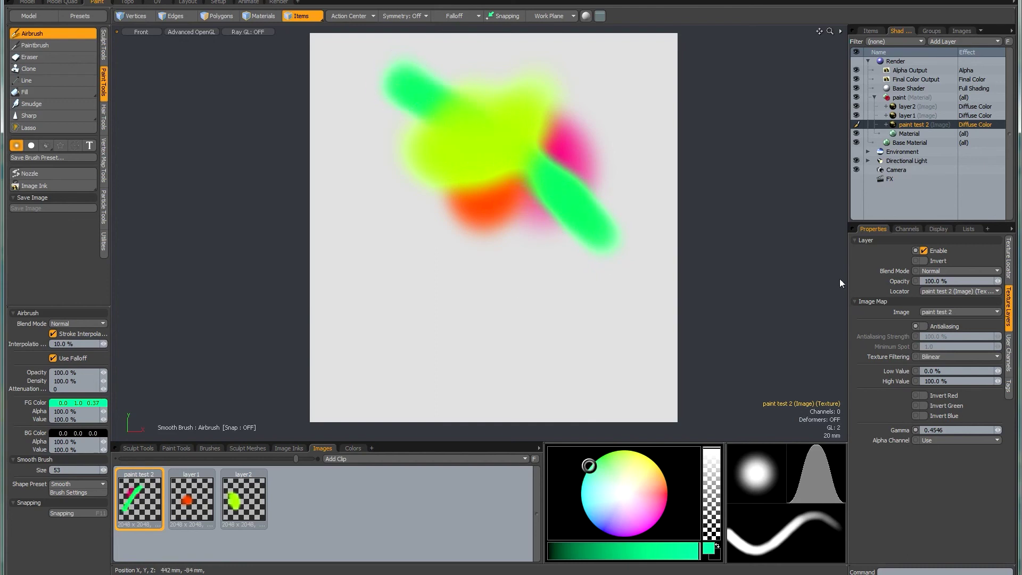
left_click(920, 106)
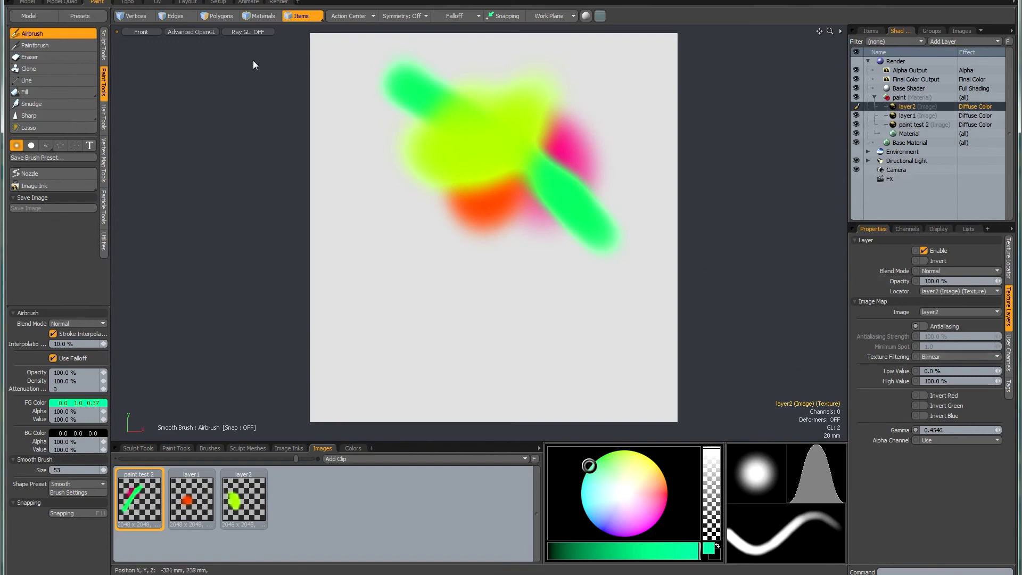
Step: Preview layer2 with Add and Subtract blend modes in Ray GL, then reset it to Normal
left_click(252, 32)
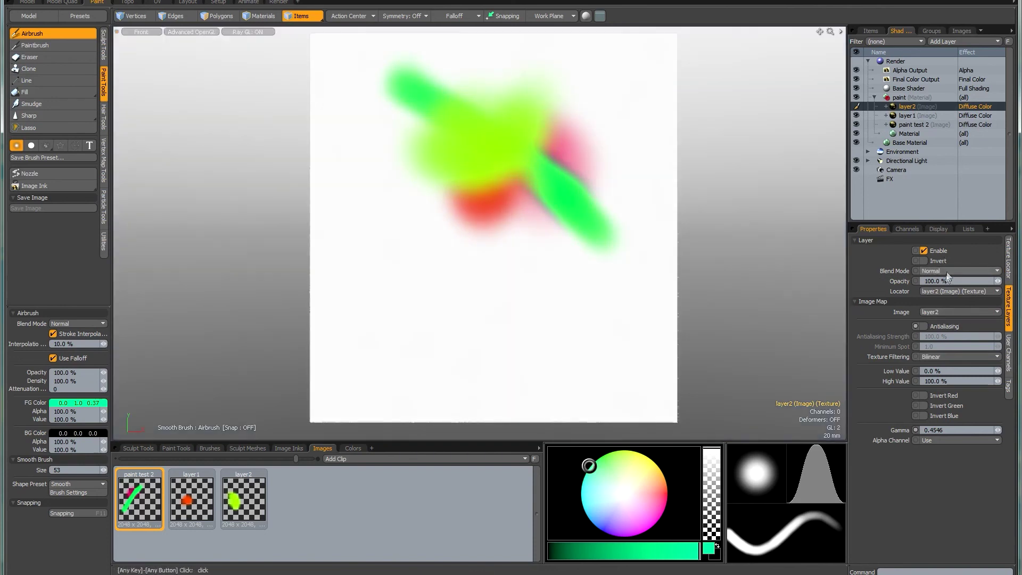
left_click(950, 271)
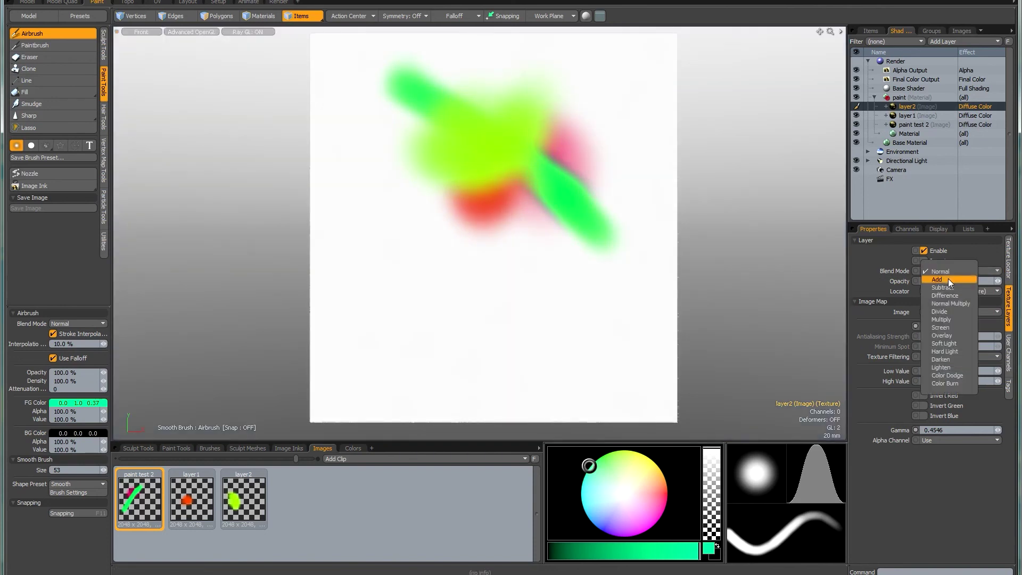
left_click(948, 280)
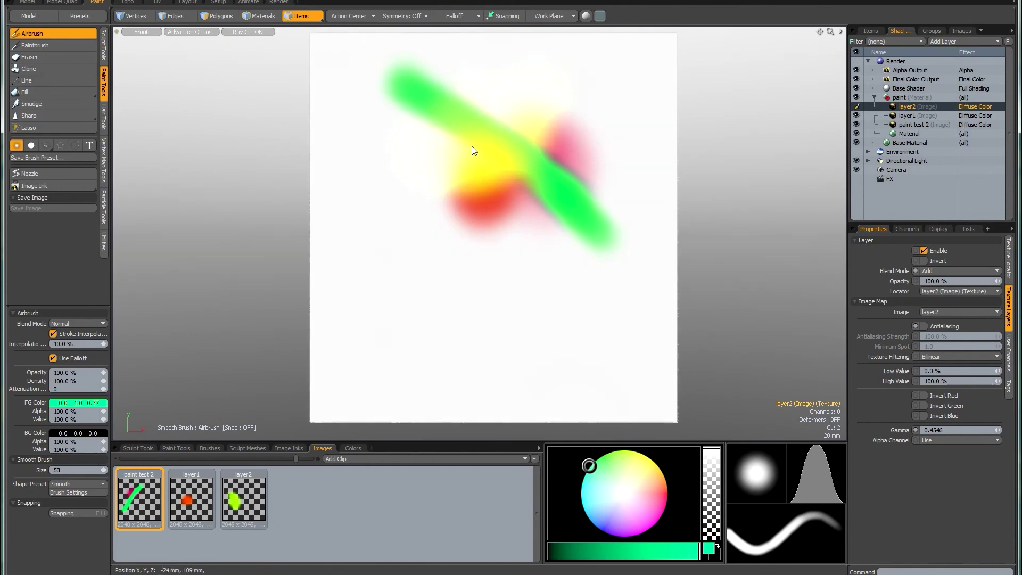
left_click(944, 270)
left_click(946, 277)
left_click(951, 271)
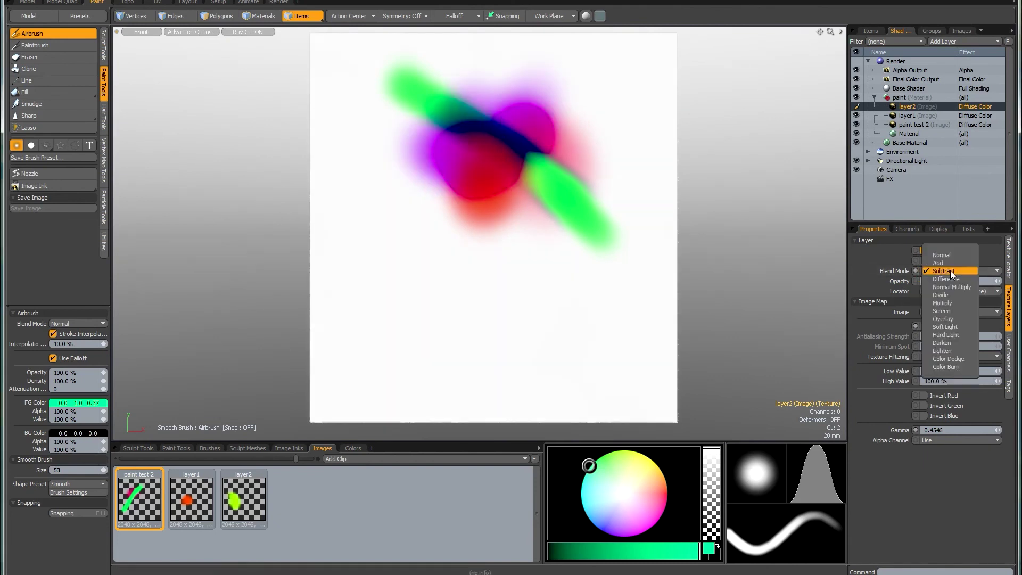
left_click(950, 256)
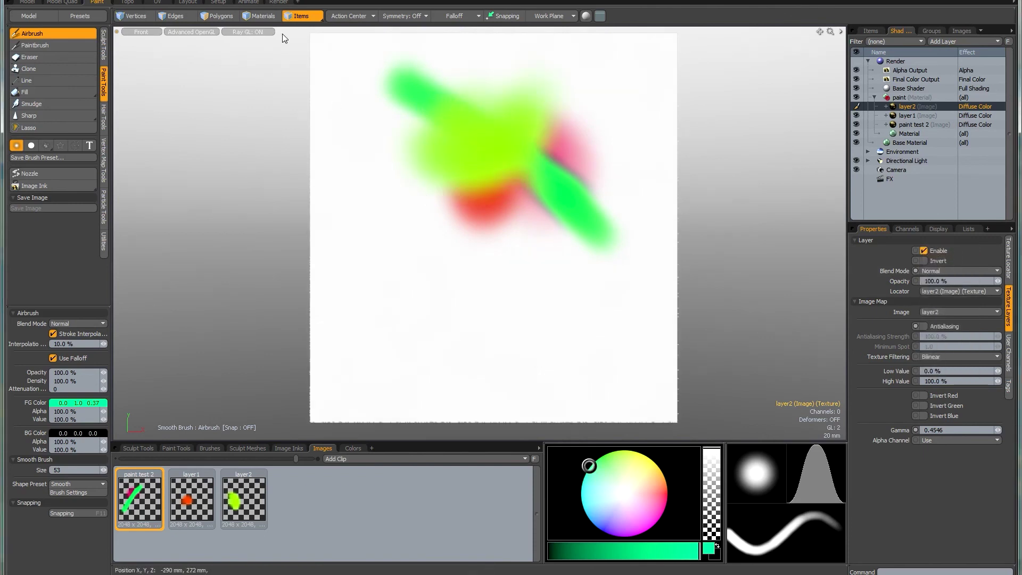
left_click(255, 34)
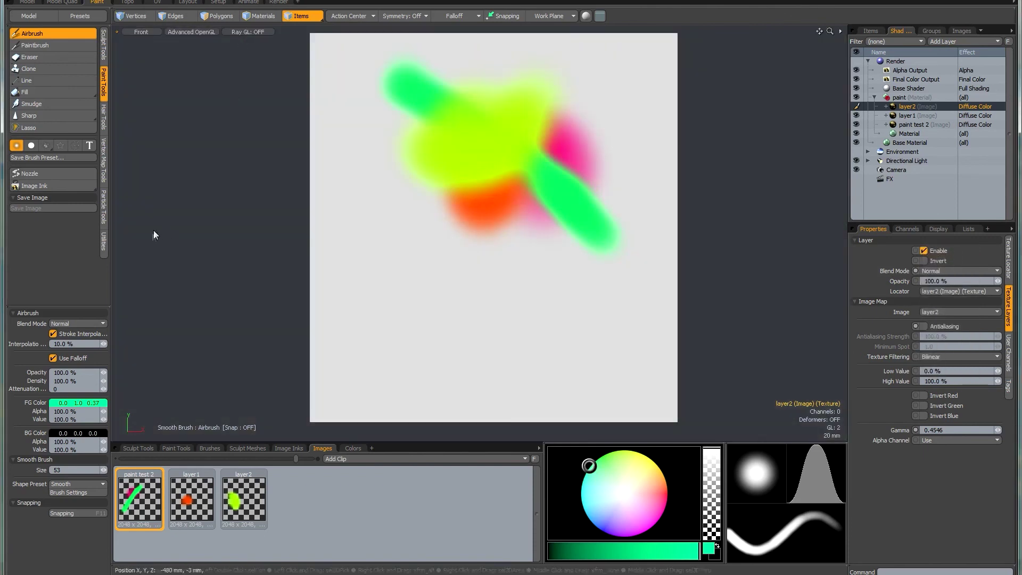
Step: Airbrush a cyan spot onto the yellow-green area with Add brush blending
left_click(83, 323)
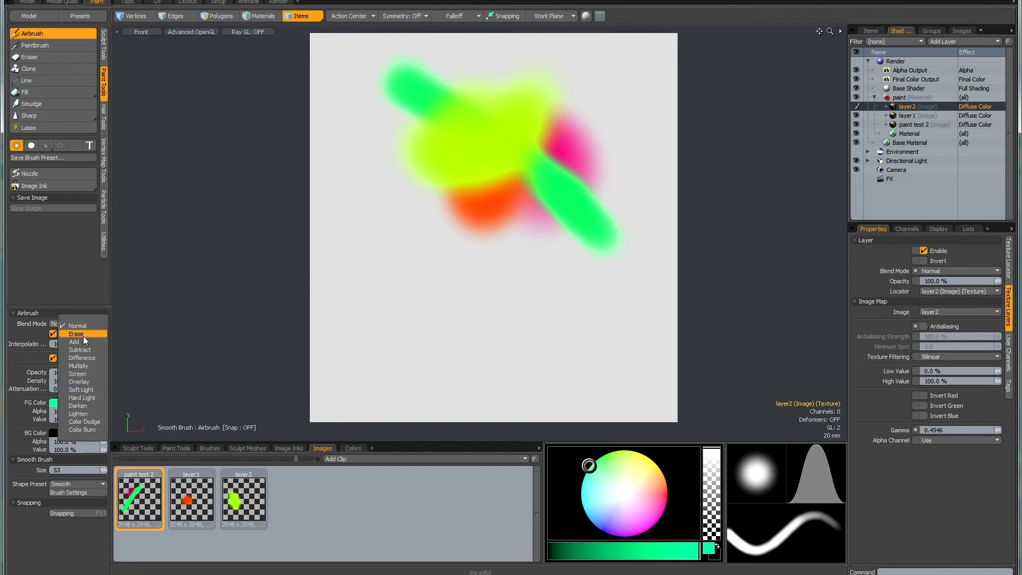
left_click(84, 341)
left_click_drag(596, 493, 584, 506)
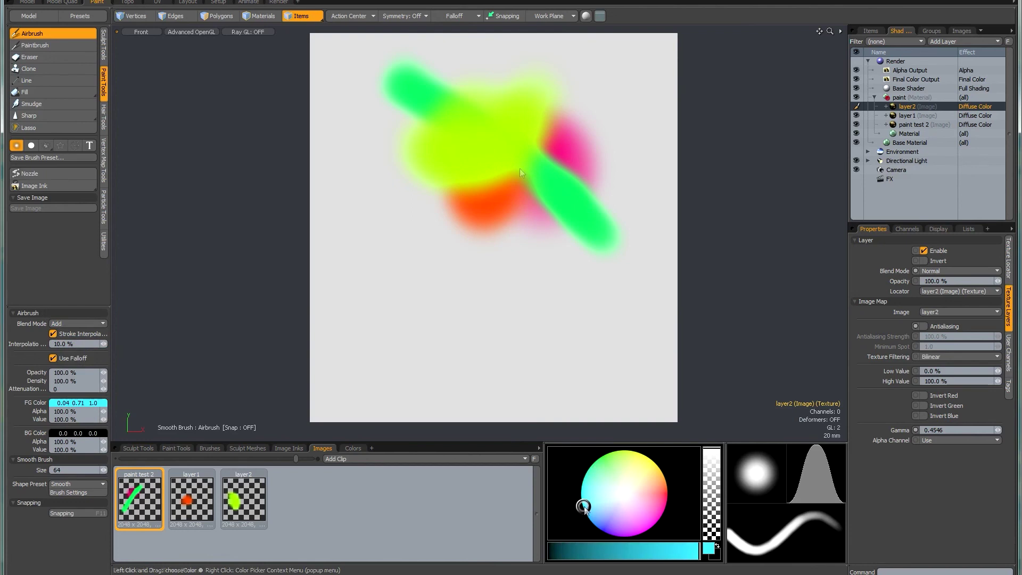
left_click(489, 127)
left_click_drag(480, 118, 484, 127)
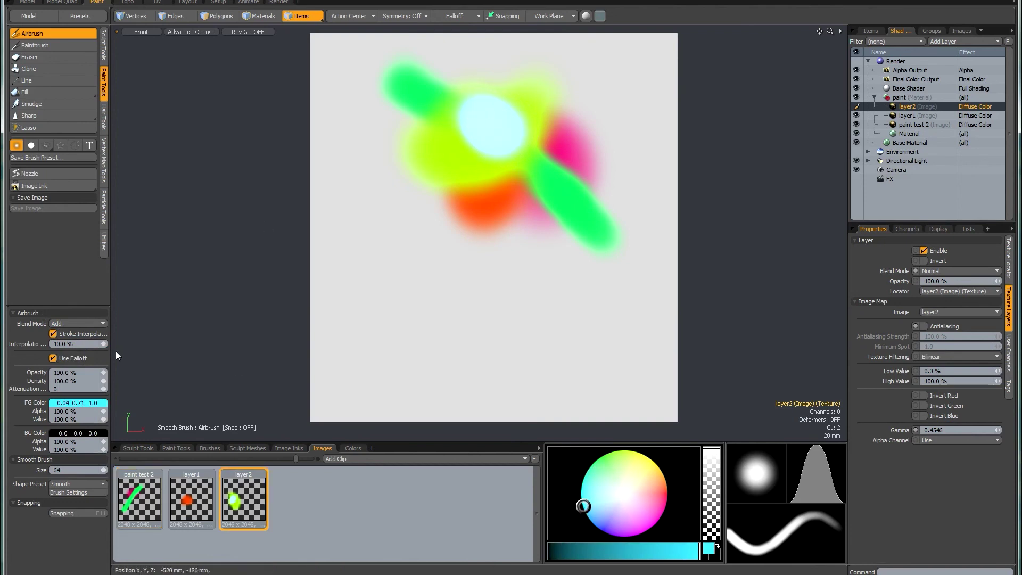
Step: Spray a dark spot below the cyan area with Subtract brush blending
left_click(80, 321)
left_click(80, 330)
mouse_move(479, 142)
left_mouse_down()
mouse_move(472, 167)
mouse_move(498, 179)
left_mouse_up()
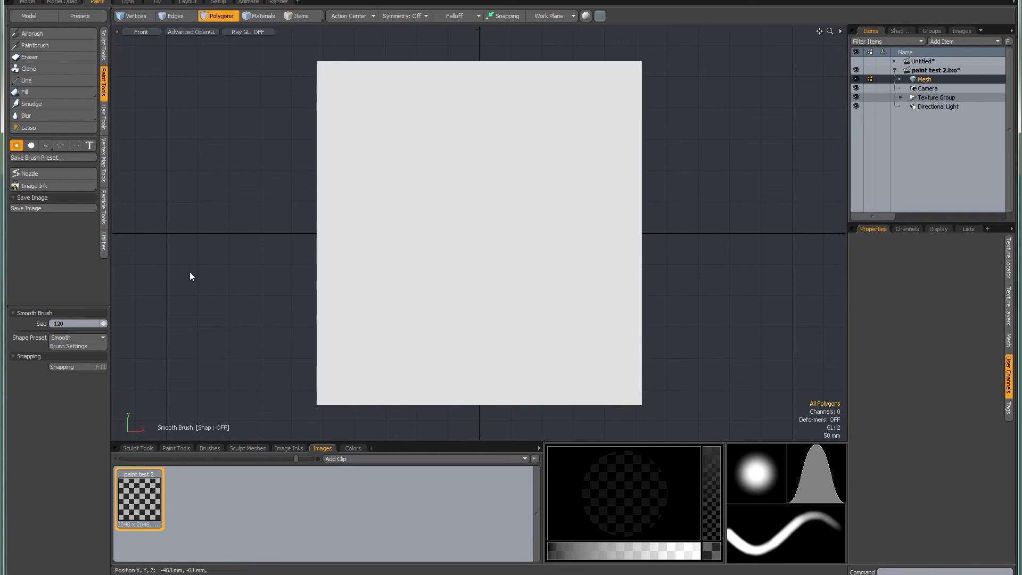
Step: Bring up the context options for the paint test 2 image clip
right_click(146, 501)
Step: Browse the File menu, then open the user configuration folder from the System menu
left_click(8, 0)
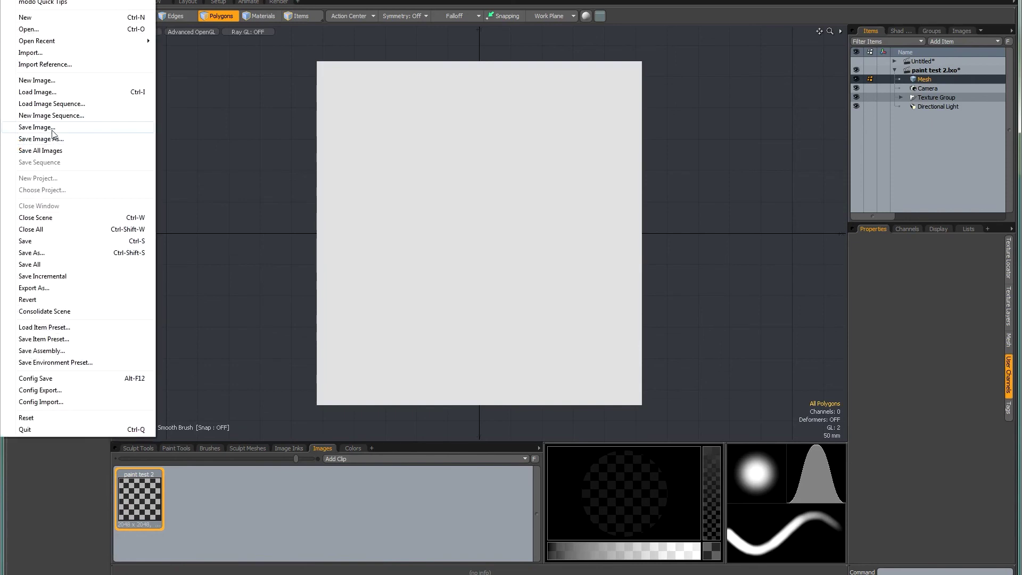
mouse_move(184, 0)
key("Escape")
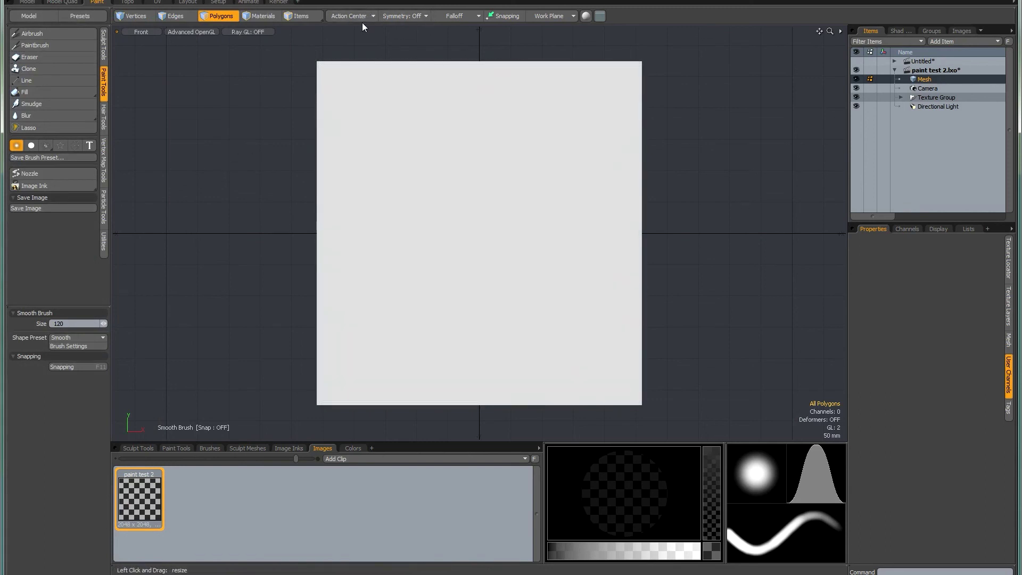
left_click(277, 1)
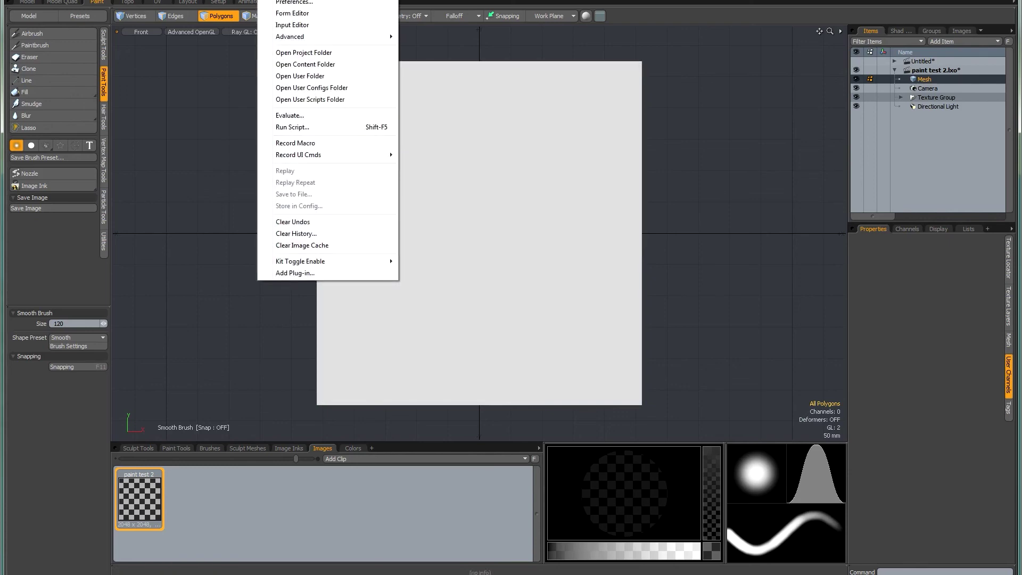
left_click(345, 87)
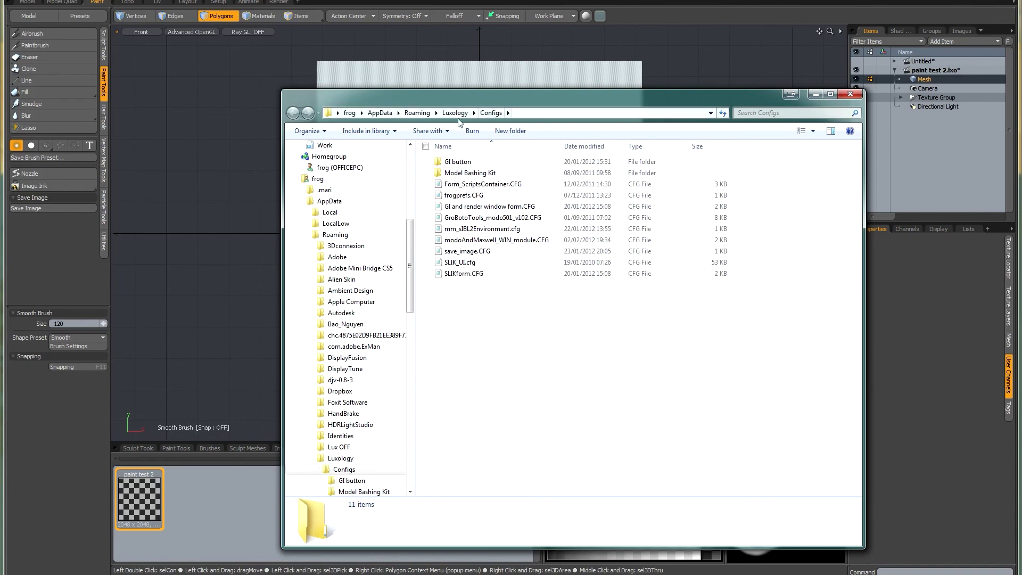
Step: Close the Explorer window showing the Luxology Configs folder to return to MODO
left_click(850, 94)
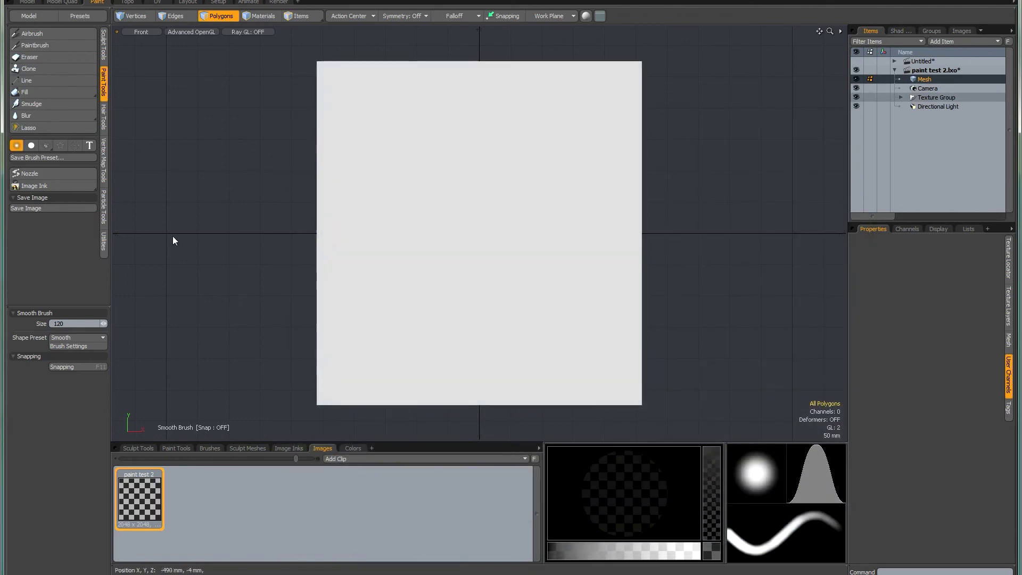